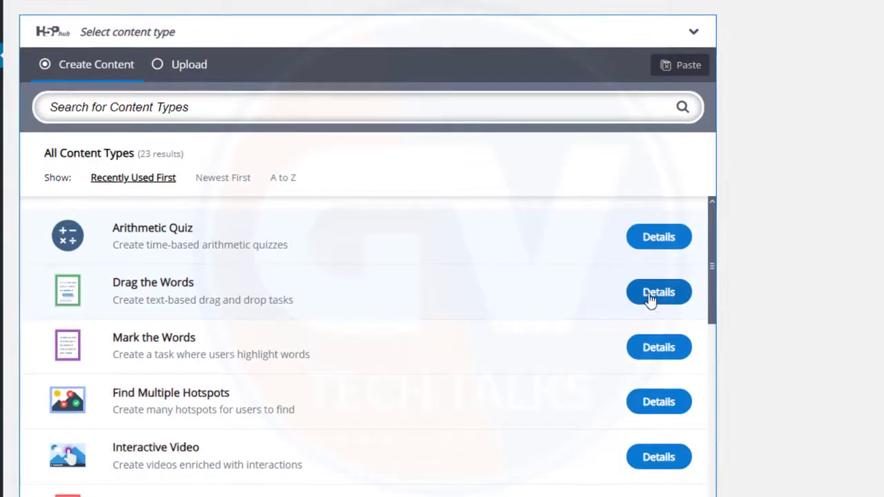
# Step: Open the details of the Drag the Words content type and look through its three example screenshots
pyautogui.click(651, 302)
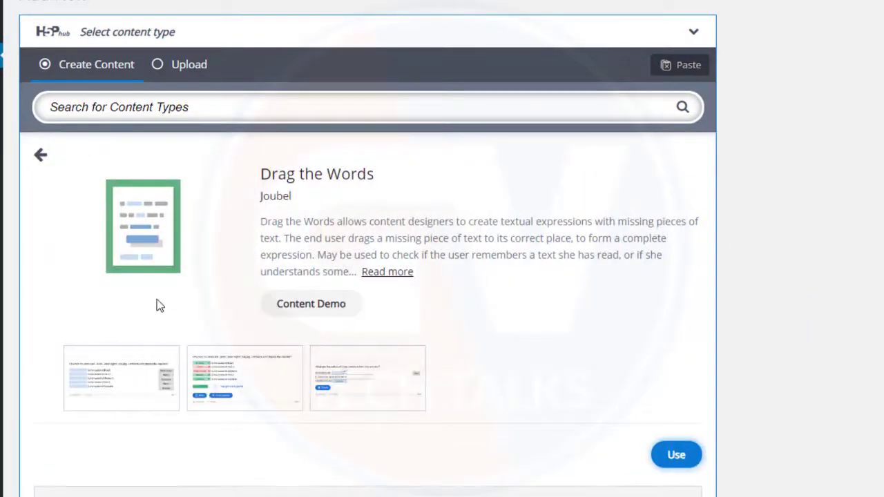
pyautogui.click(101, 391)
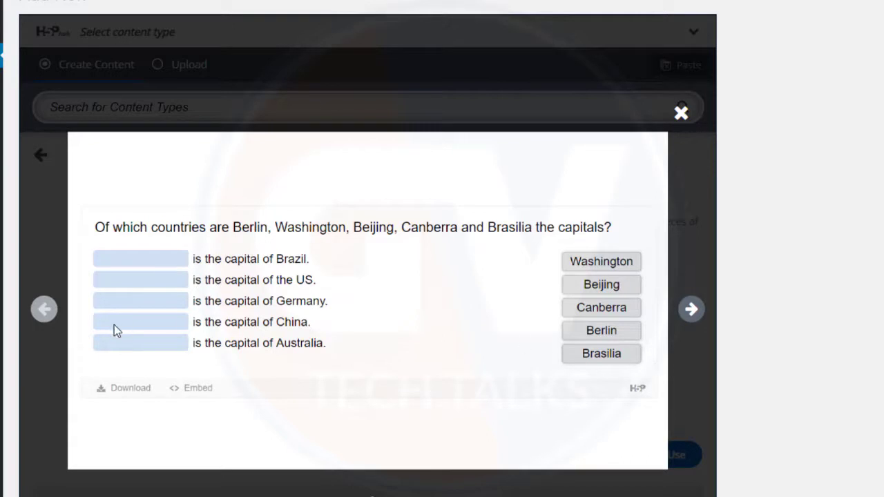
pyautogui.click(691, 310)
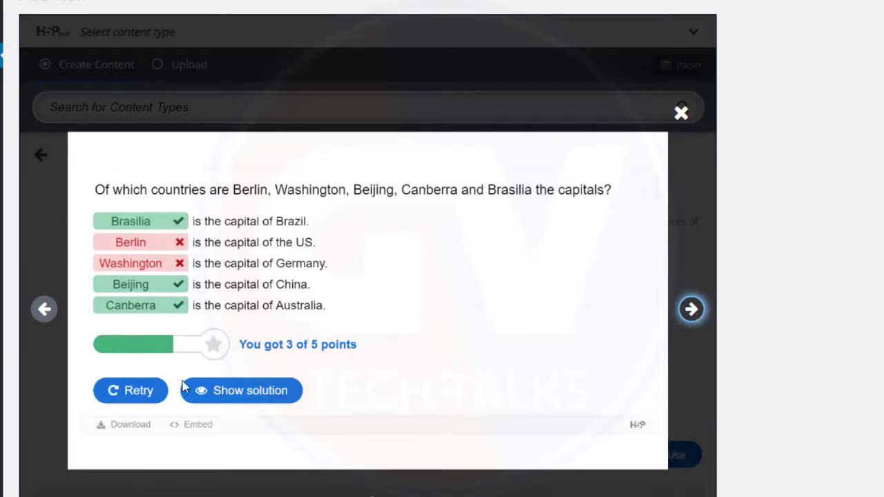
pyautogui.click(692, 310)
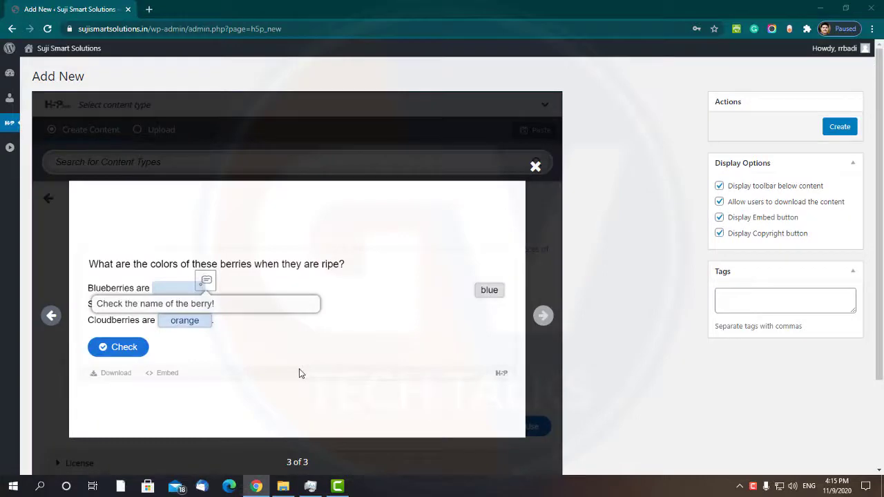
pyautogui.click(51, 318)
pyautogui.click(543, 315)
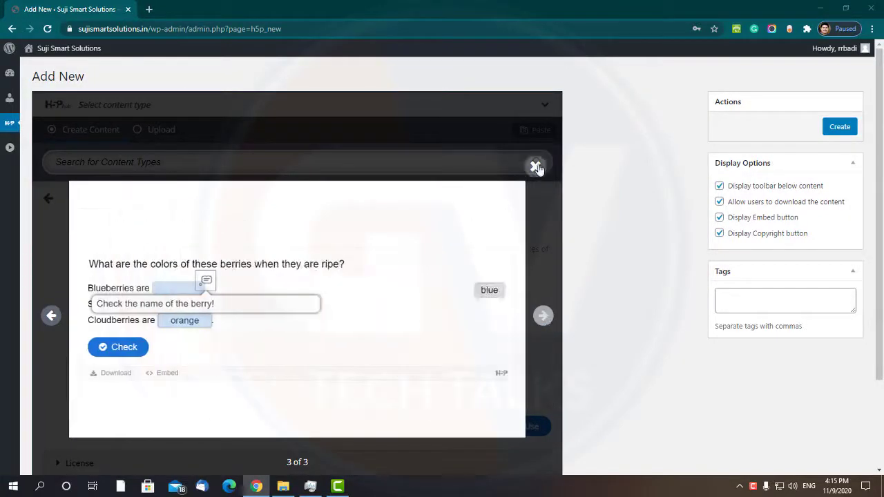
pyautogui.click(536, 166)
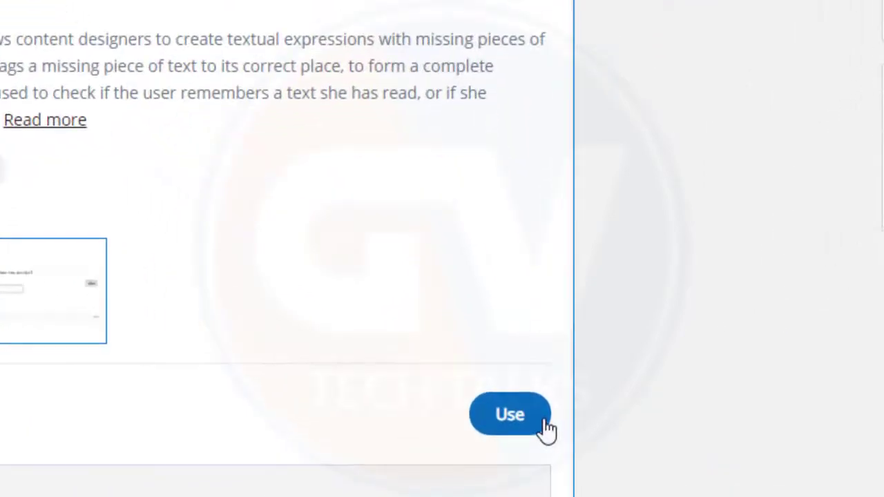
# Step: Create new content with the Drag the Words type and review its text field instructions and form fields
pyautogui.click(545, 423)
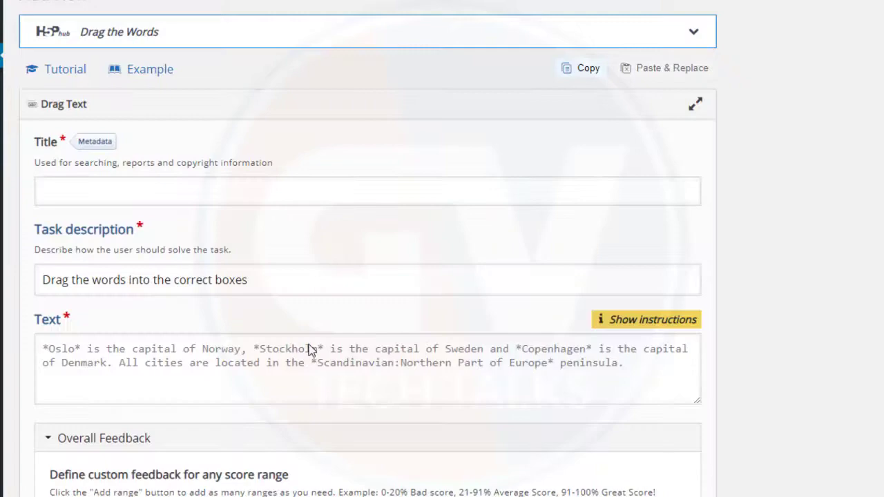
pyautogui.click(311, 348)
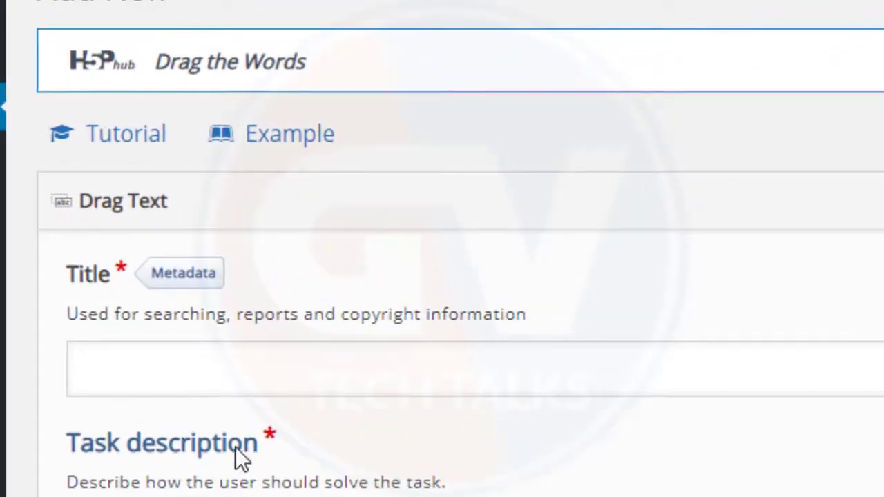
pyautogui.scroll(-5, 145, 387)
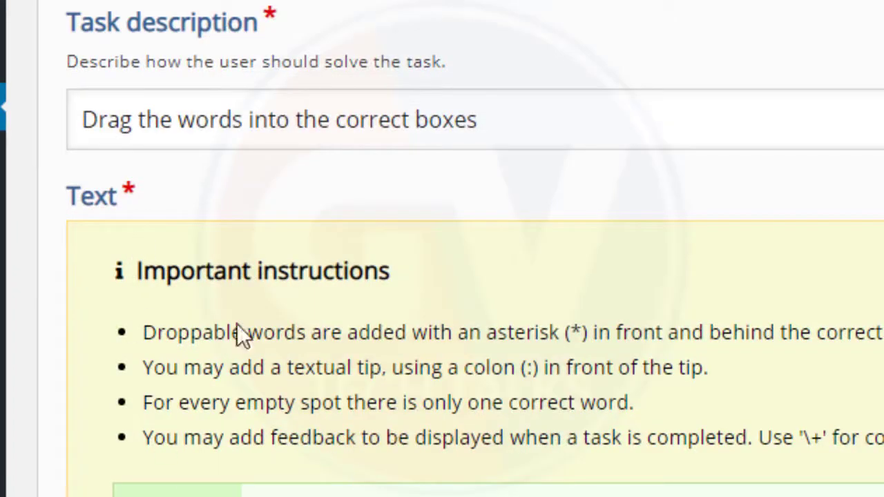
pyautogui.scroll(-8, 182, 252)
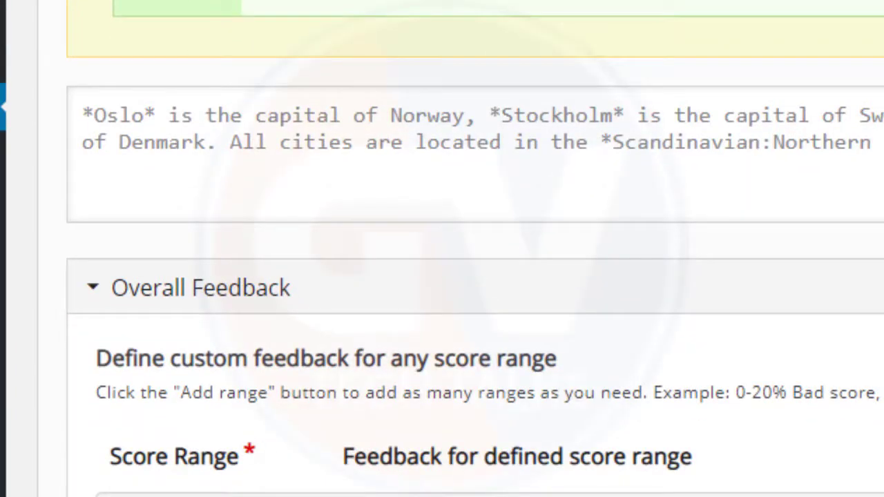
pyautogui.scroll(12, 442, 277)
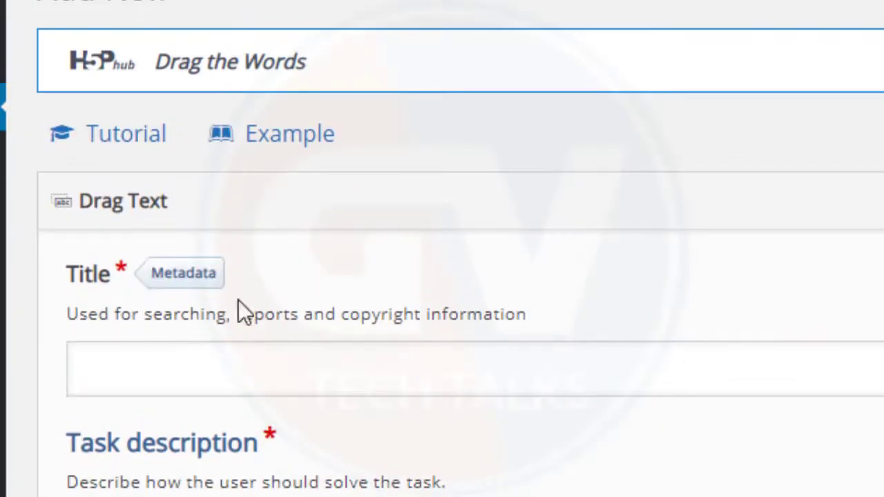
# Step: Set the content title to "Class5-EVS-LessonNo1"
pyautogui.click(187, 365)
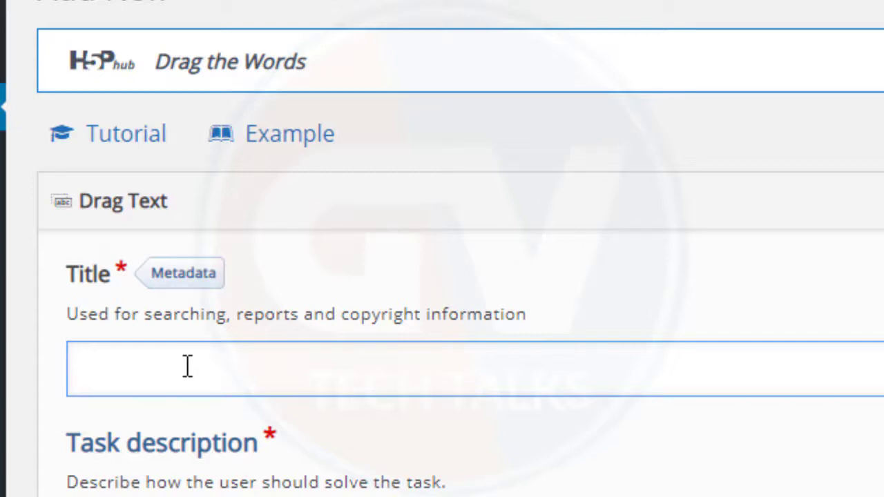
pyautogui.write('CLass')
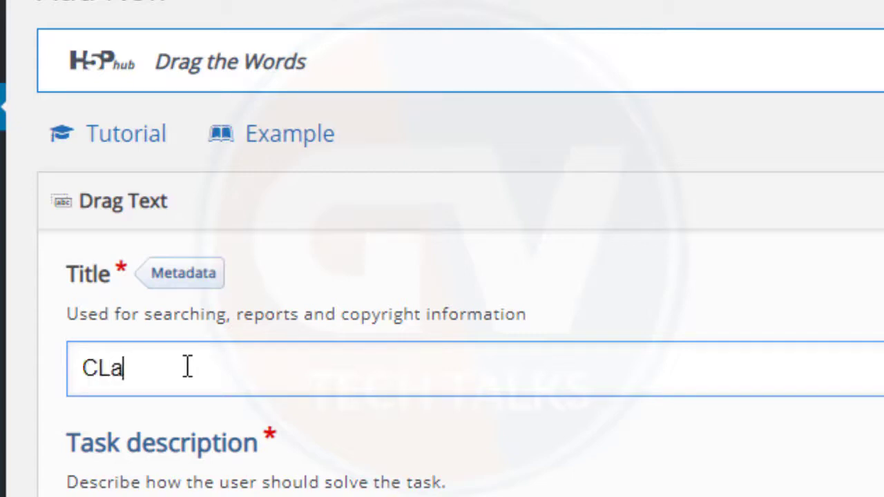
pyautogui.press('BackSpace')
pyautogui.press('BackSpace')
pyautogui.press('BackSpace')
pyautogui.press('BackSpace')
pyautogui.write('la')
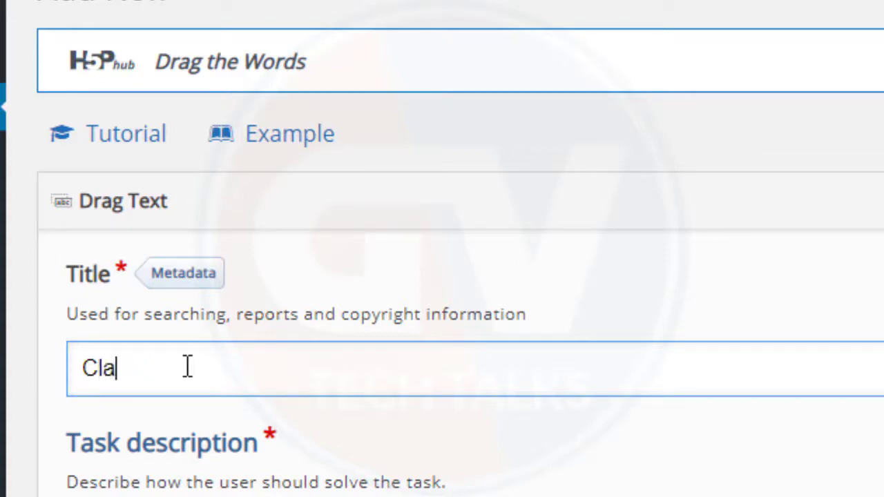
pyautogui.write('ss5')
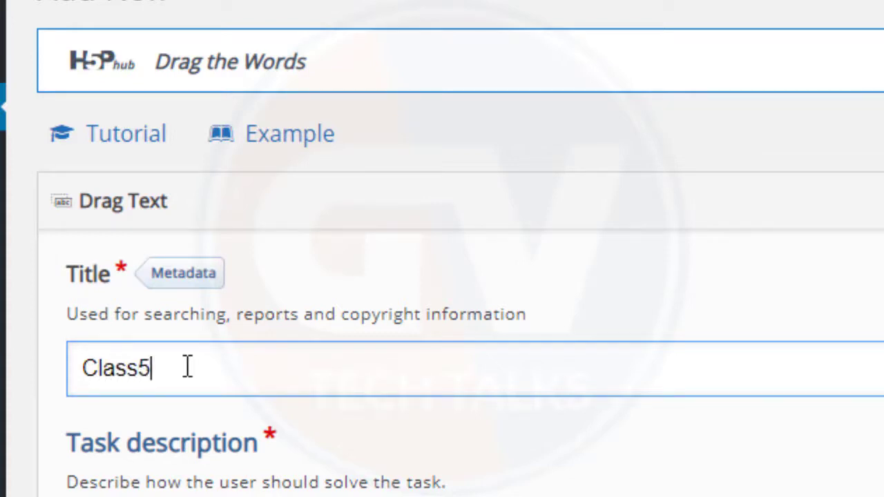
pyautogui.write('-EVS')
pyautogui.write('-Ls')
pyautogui.press('BackSpace')
pyautogui.write('essonno')
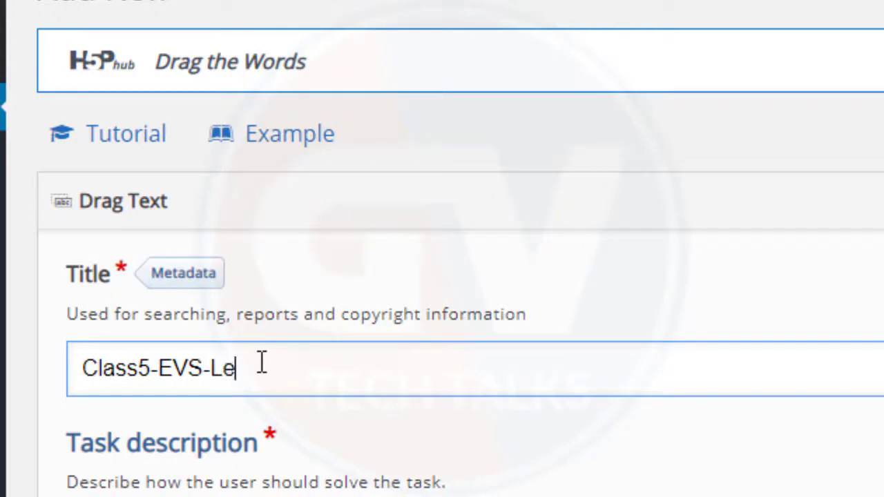
pyautogui.press('BackSpace')
pyautogui.press('BackSpace')
pyautogui.write('No')
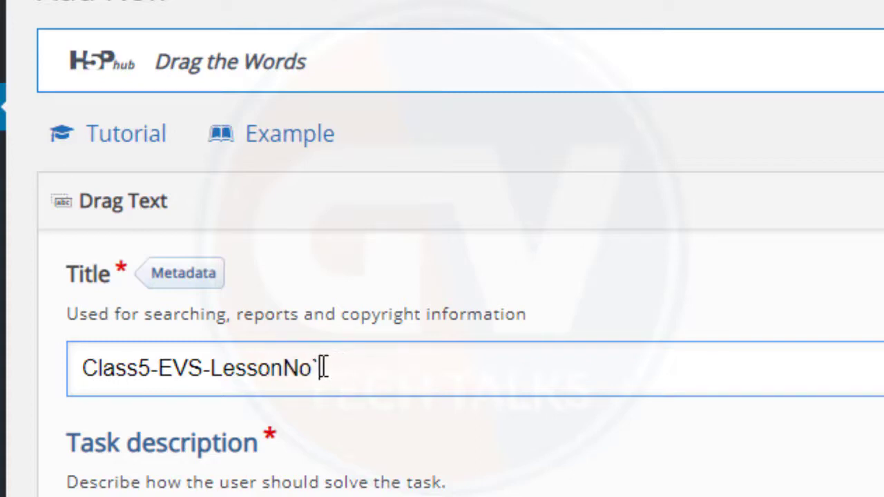
pyautogui.moveTo(314, 368); pyautogui.dragTo(320, 368)
pyautogui.write('1')
pyautogui.press('Tab')
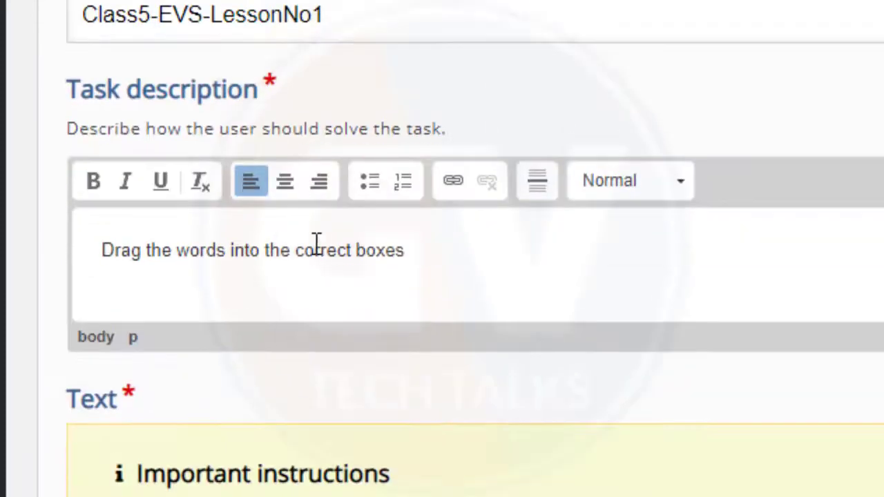
# Step: Replace the default task description with the Telugu word "జ్ఞానేంద్రియాలు"
pyautogui.tripleClick(96, 278)
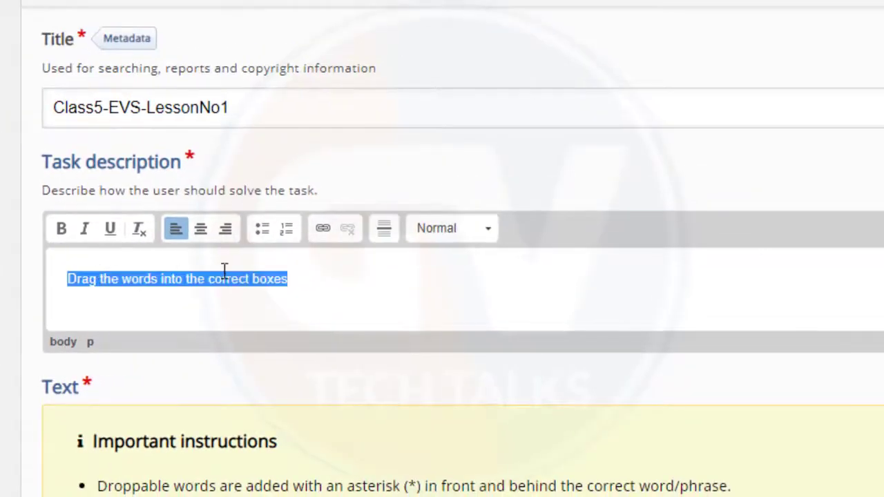
pyautogui.click(223, 276)
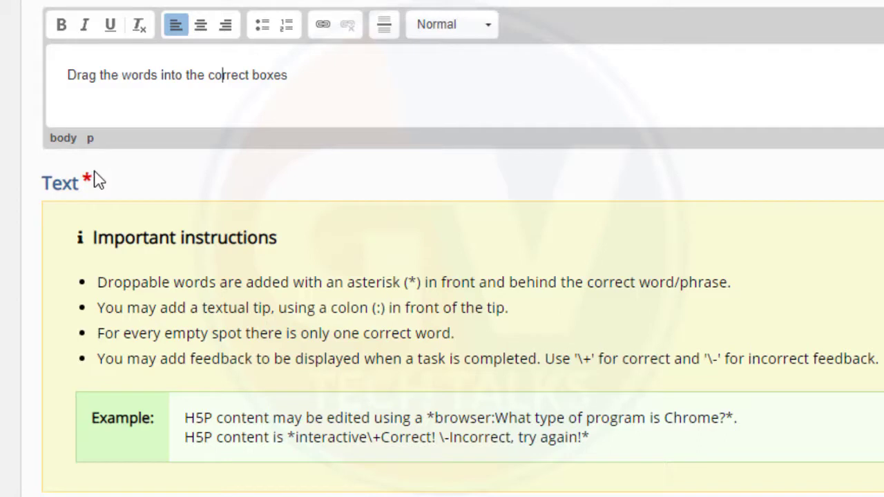
pyautogui.doubleClick(140, 79)
pyautogui.tripleClick(145, 80)
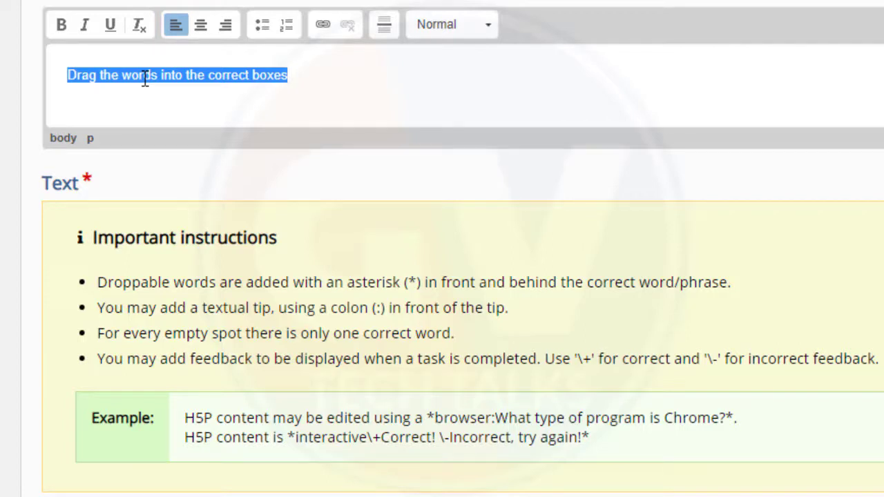
pyautogui.write('jnaa')
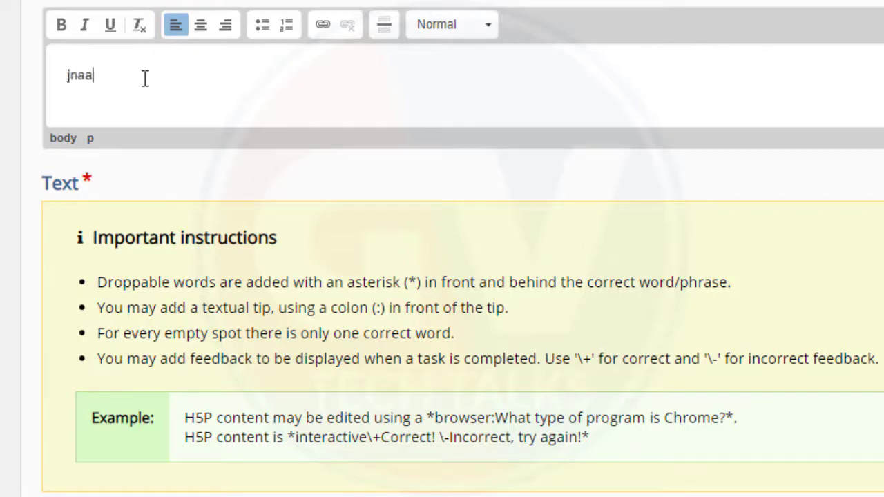
pyautogui.press('BackSpace')
pyautogui.press('BackSpace')
pyautogui.press('BackSpace')
pyautogui.write('gnaane')
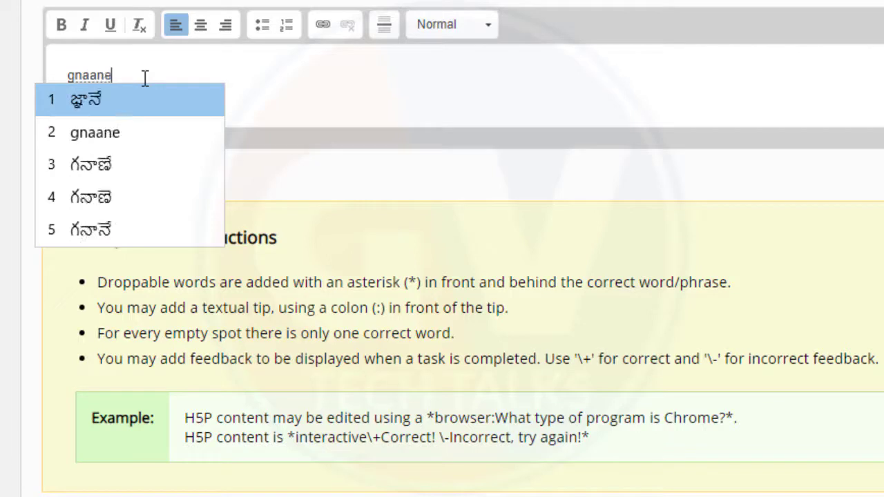
pyautogui.write('md')
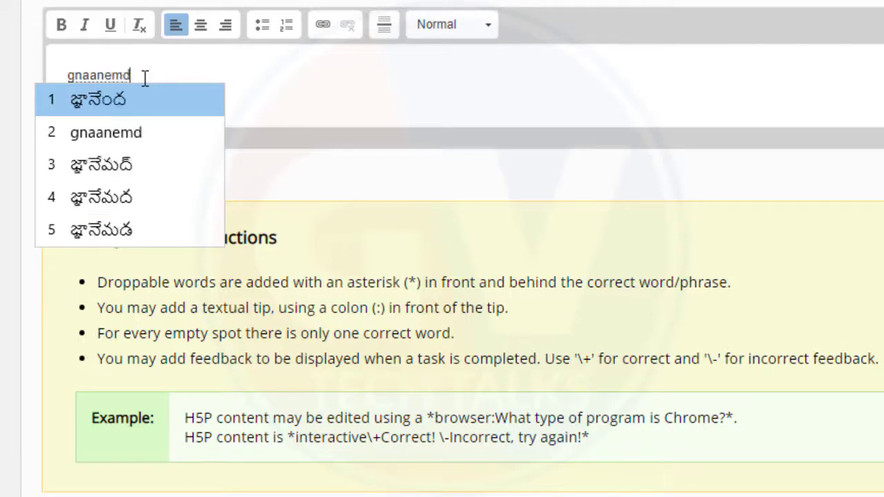
pyautogui.write('riyaalu')
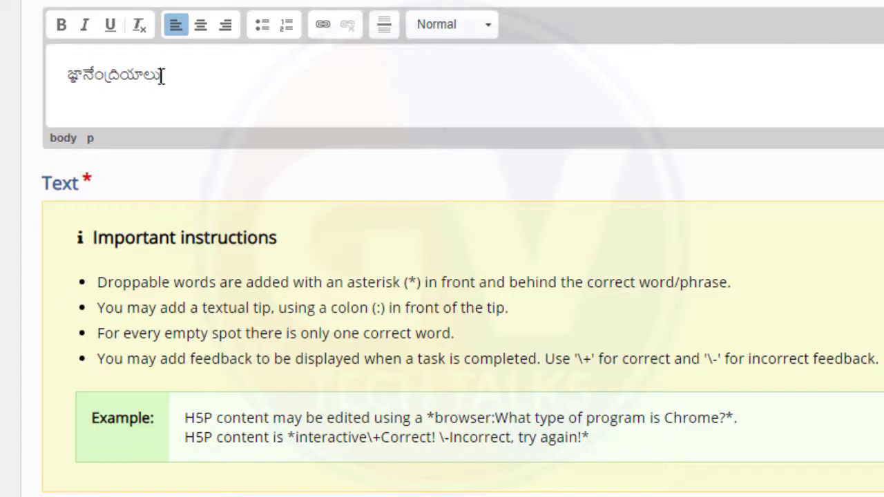
# Step: Format the task description word as bold with the Heading 2 paragraph format
pyautogui.moveTo(193, 79); pyautogui.dragTo(67, 74)
pyautogui.click(61, 24)
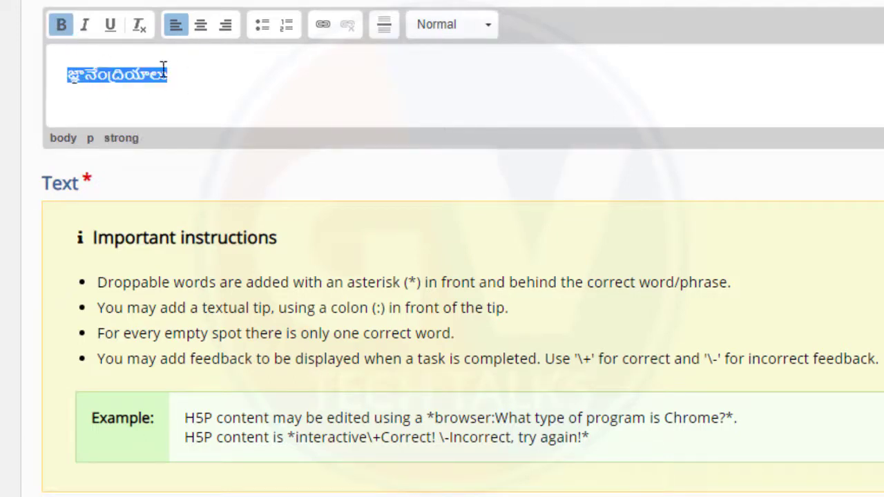
pyautogui.click(487, 26)
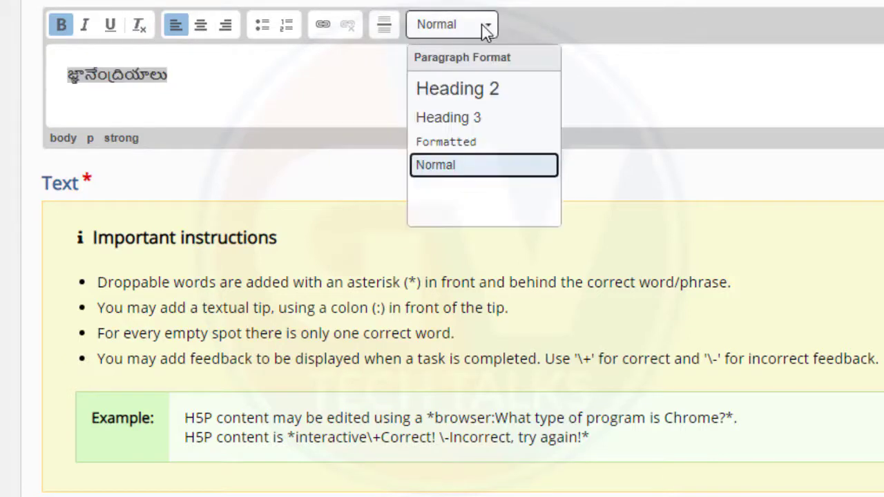
pyautogui.click(486, 97)
pyautogui.click(368, 110)
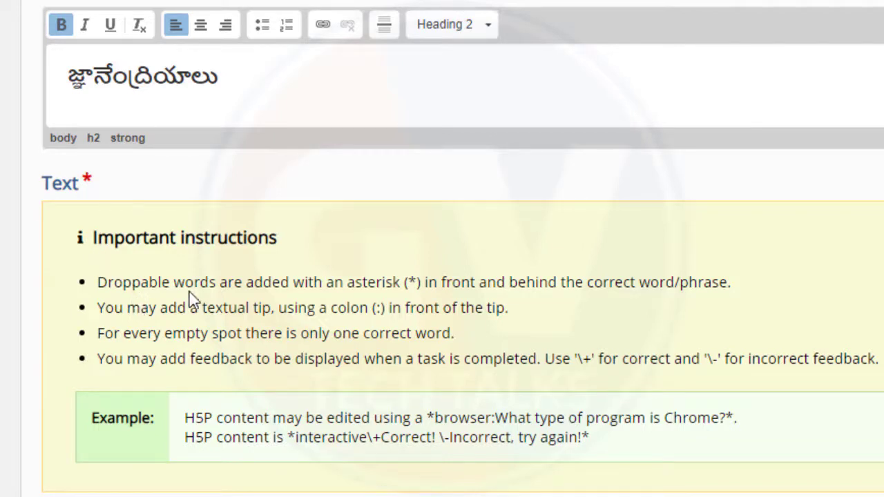
# Step: Review the asterisk rule for droppable words and begin the activity text with "మానవ శరీరం లో"
pyautogui.moveTo(347, 283); pyautogui.dragTo(407, 284)
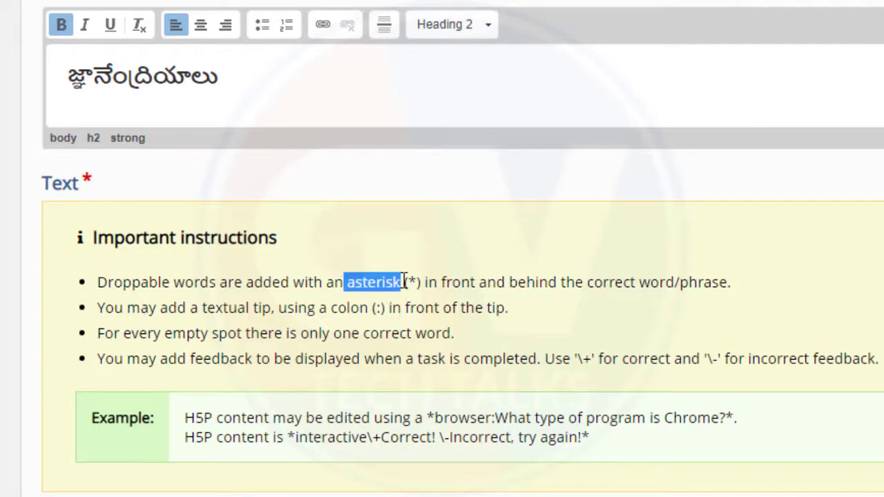
pyautogui.click(409, 286)
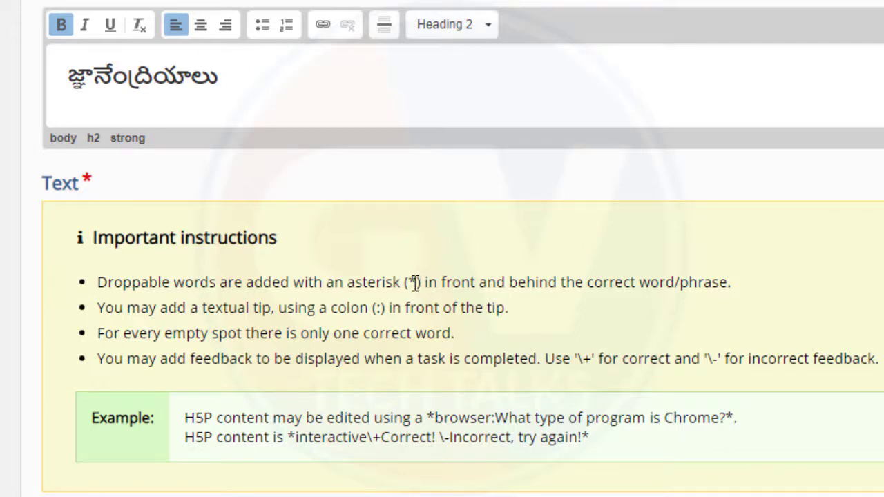
pyautogui.scroll(-3, 187, 439)
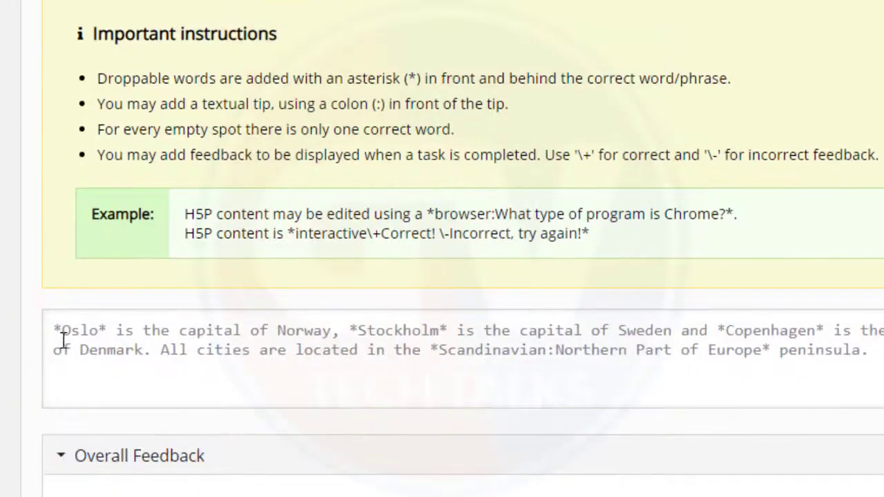
pyautogui.click(77, 340)
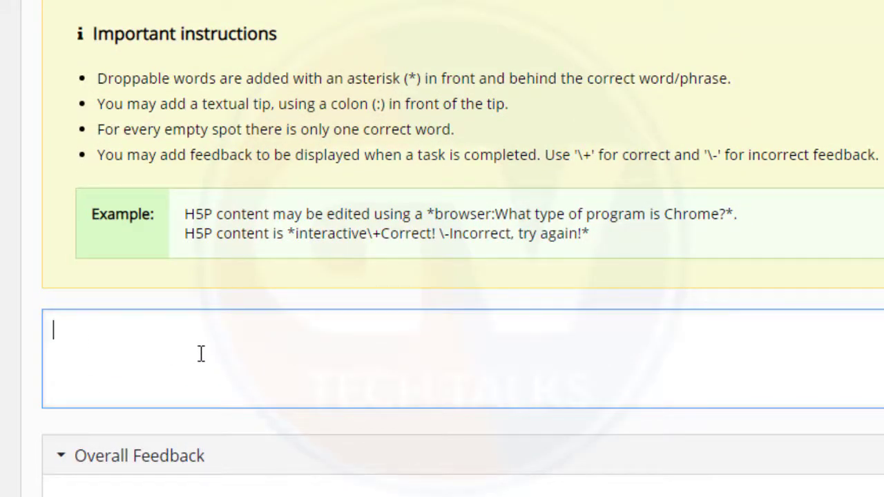
pyautogui.write('ma')
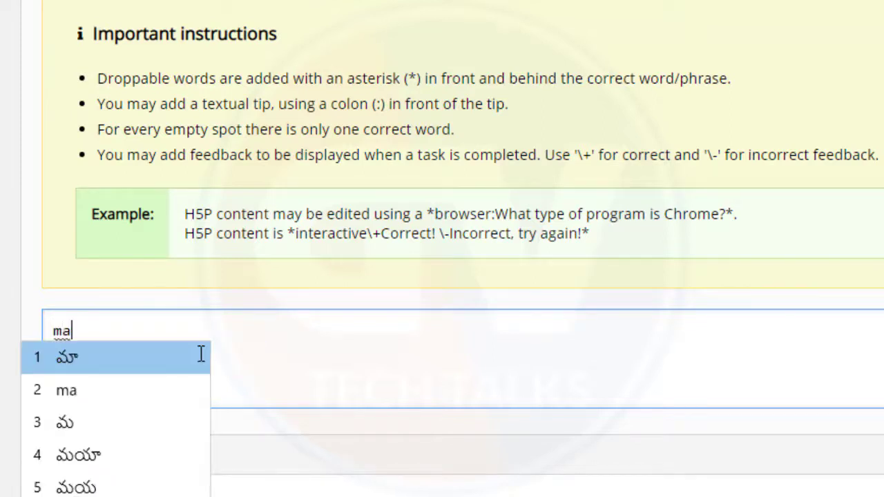
pyautogui.write('anava share')
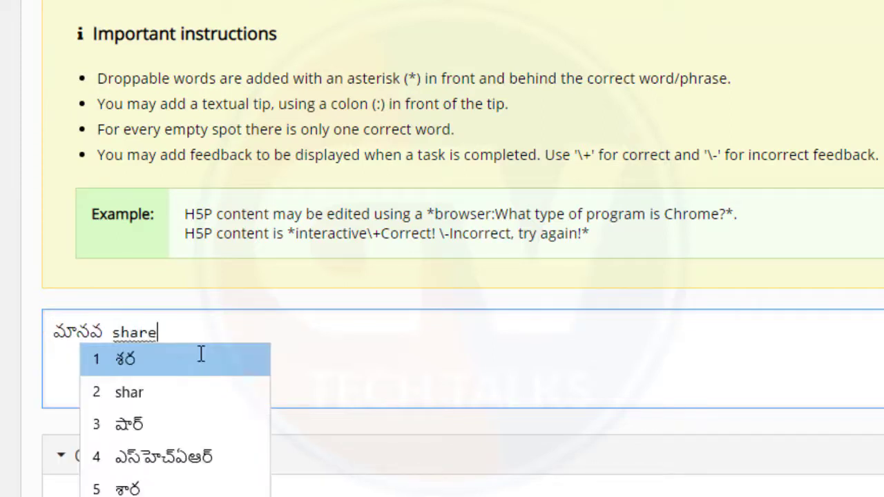
pyautogui.write('eram lo ')
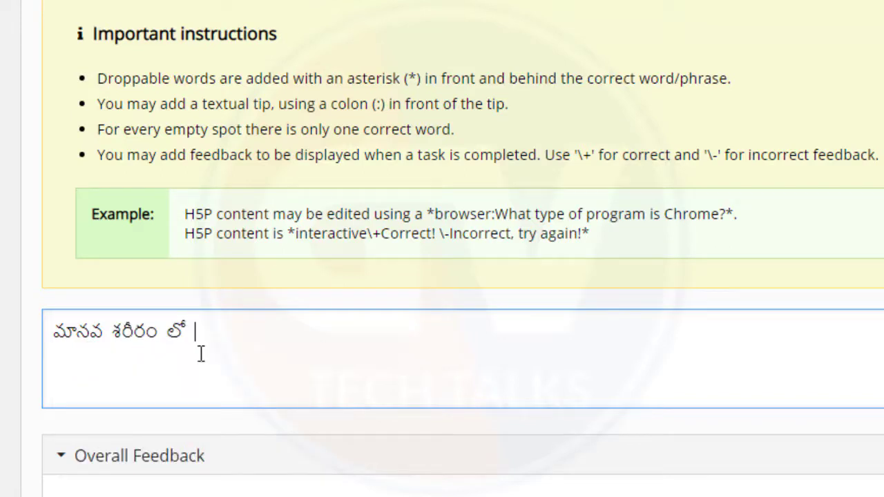
pyautogui.write('pedda')
pyautogui.press('BackSpace')
pyautogui.press('BackSpace')
pyautogui.press('BackSpace')
pyautogui.press('BackSpace')
pyautogui.press('BackSpace')
pyautogui.press('BackSpace')
# Step: Complete the sentence with "స్పర్శ కు ఉపయోగ పడుతుంది" and insert the droppable word "*చర్మం*" directly after "లో"
pyautogui.write('spars')
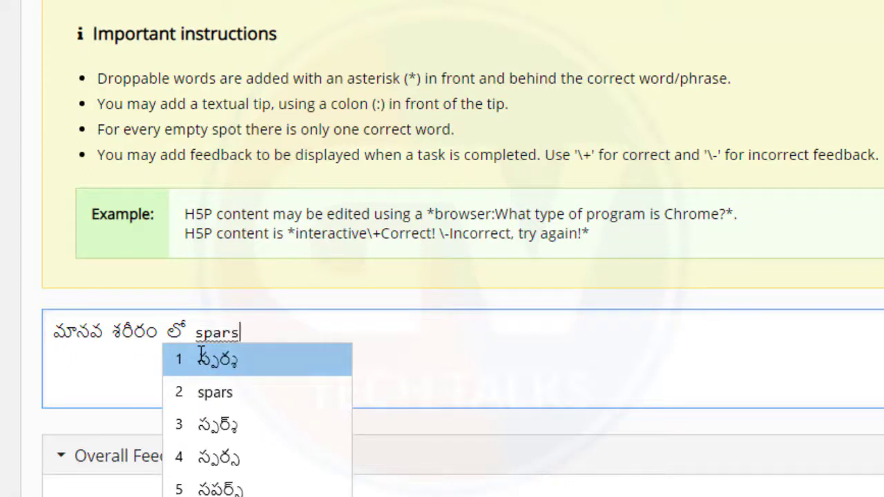
pyautogui.write('a ku u')
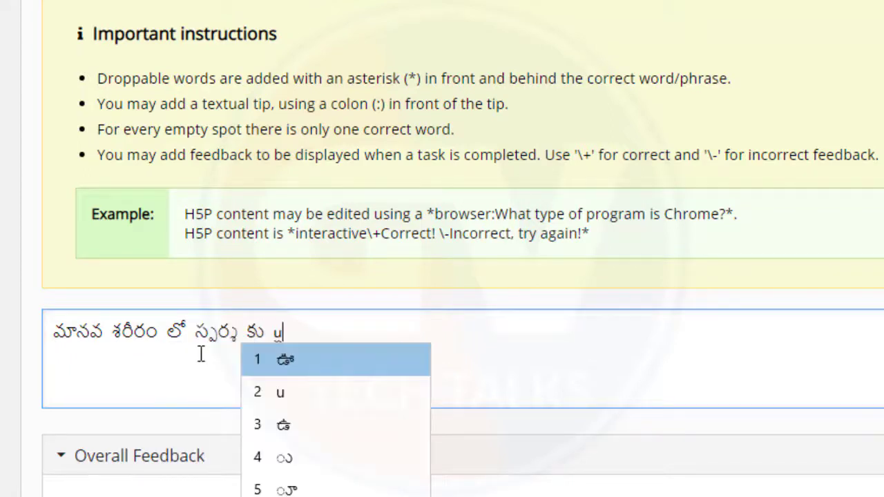
pyautogui.write('payoga')
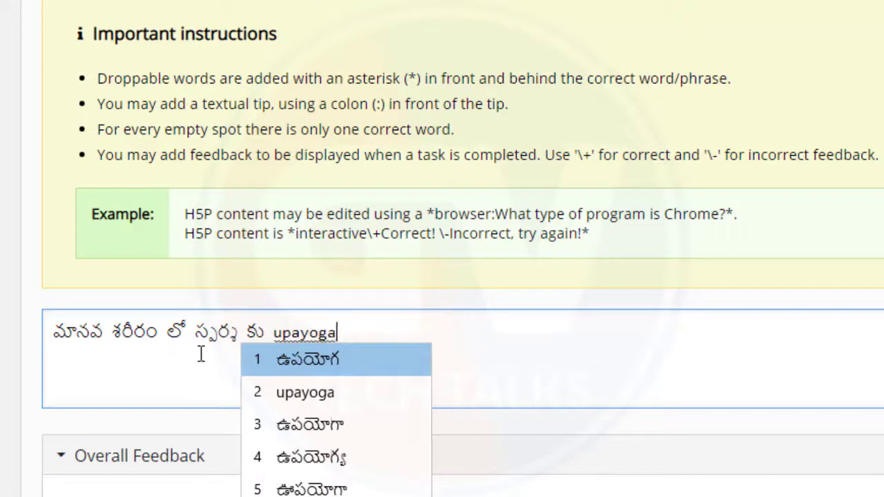
pyautogui.write(' padut')
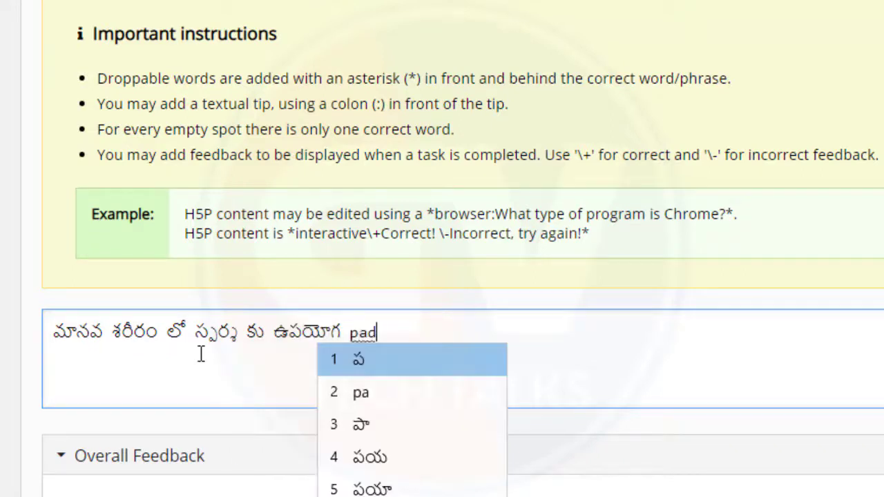
pyautogui.write('undi')
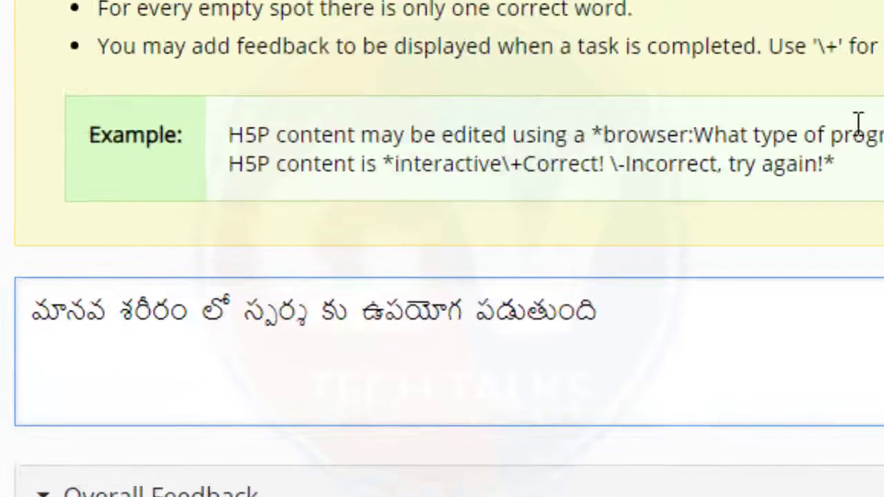
pyautogui.write('*charmam')
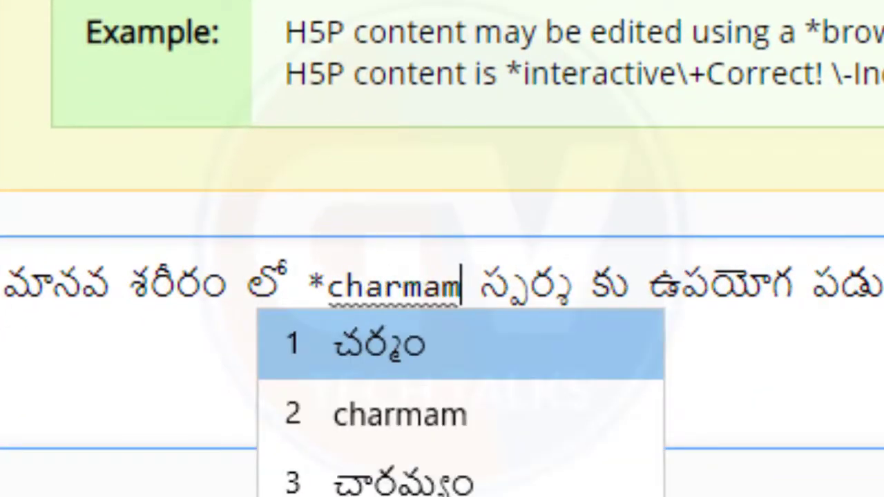
pyautogui.write('*')
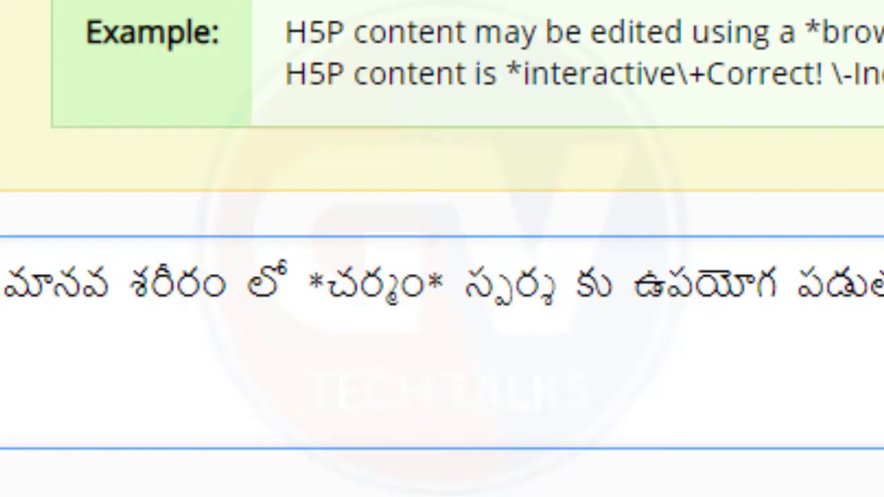
# Step: Review the sentence's fixed text before and after the blank and the droppable word between the asterisks
pyautogui.moveTo(304, 286); pyautogui.dragTo(2, 287)
pyautogui.moveTo(468, 285); pyautogui.dragTo(314, 283)
pyautogui.click(693, 293)
pyautogui.moveTo(881, 287); pyautogui.dragTo(473, 306)
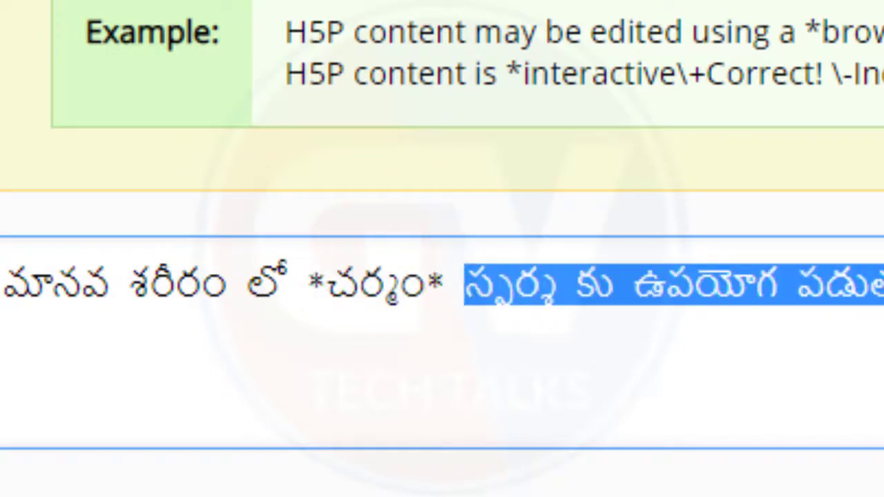
pyautogui.click(546, 333)
pyautogui.moveTo(424, 285); pyautogui.dragTo(330, 286)
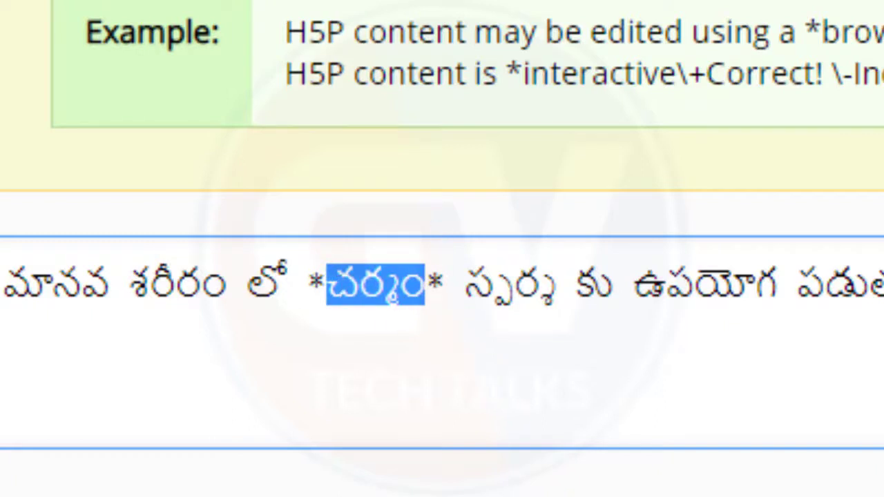
pyautogui.press('Right')
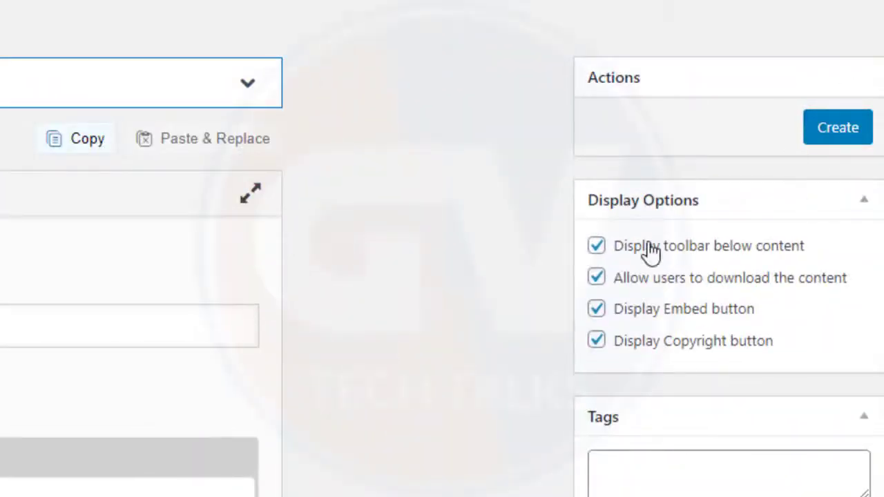
# Step: Turn off the display of the toolbar below the content and create the activity
pyautogui.click(597, 246)
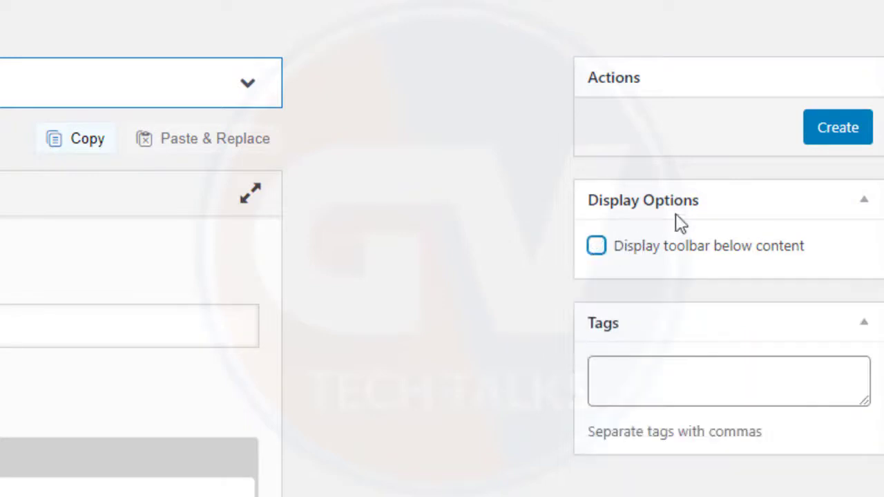
pyautogui.click(828, 135)
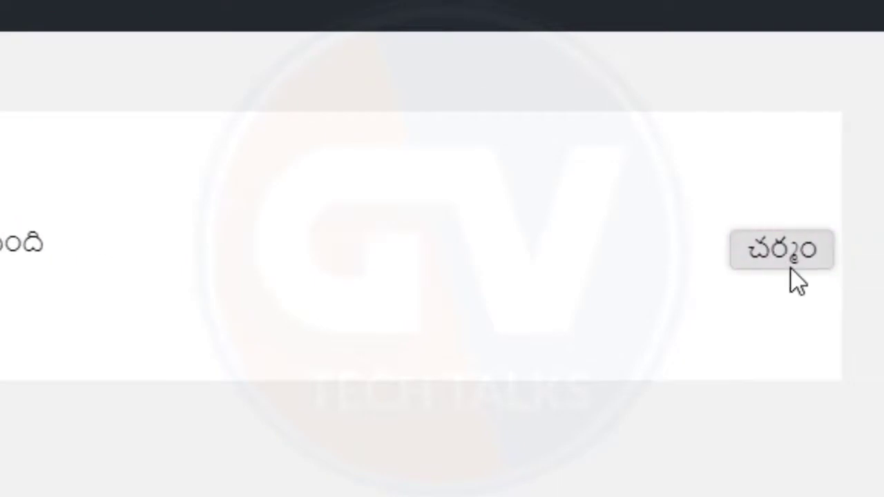
# Step: Test the activity by placing the word "చర్మం" in the blank and checking the answer
pyautogui.moveTo(798, 280); pyautogui.dragTo(184, 143)
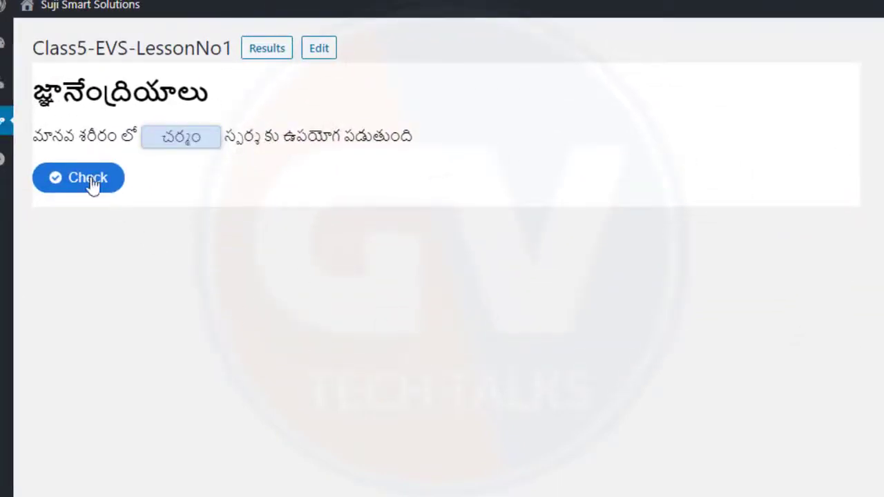
pyautogui.click(91, 187)
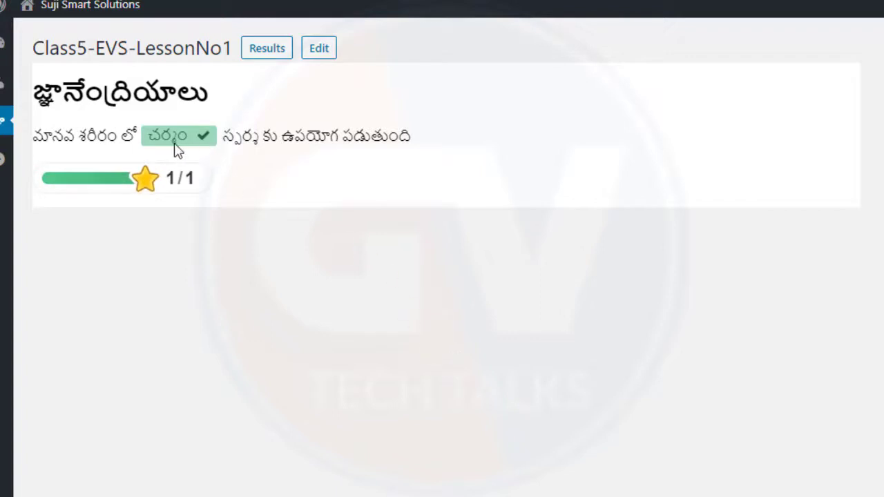
# Step: Reopen the activity for editing and begin a second text line with "రుచి ని తెలుసుకోడానికి"
pyautogui.click(321, 49)
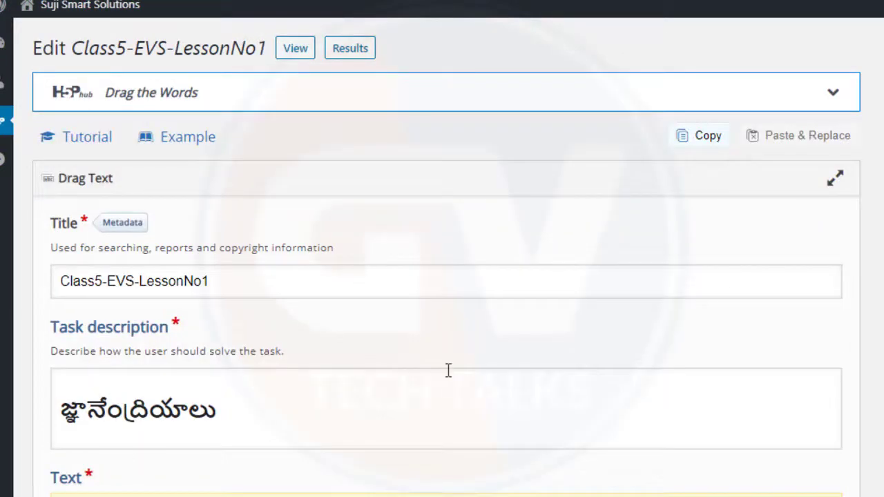
pyautogui.scroll(-4, 448, 371)
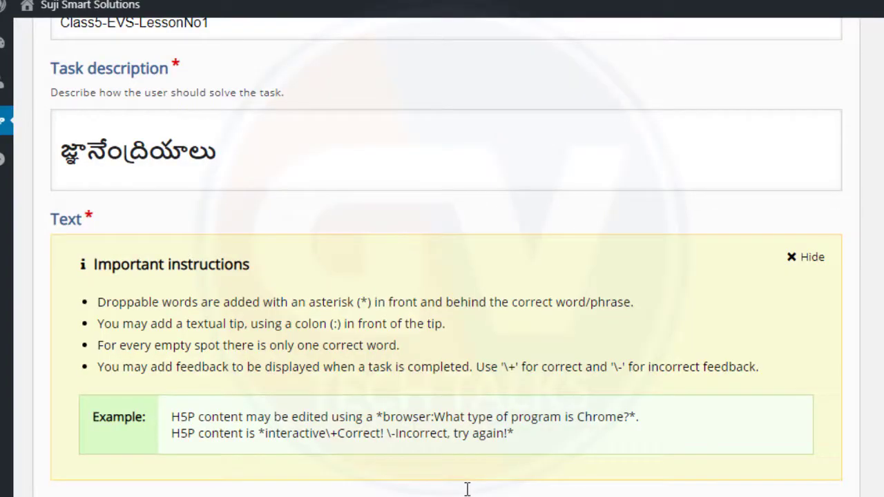
pyautogui.scroll(-3, 467, 489)
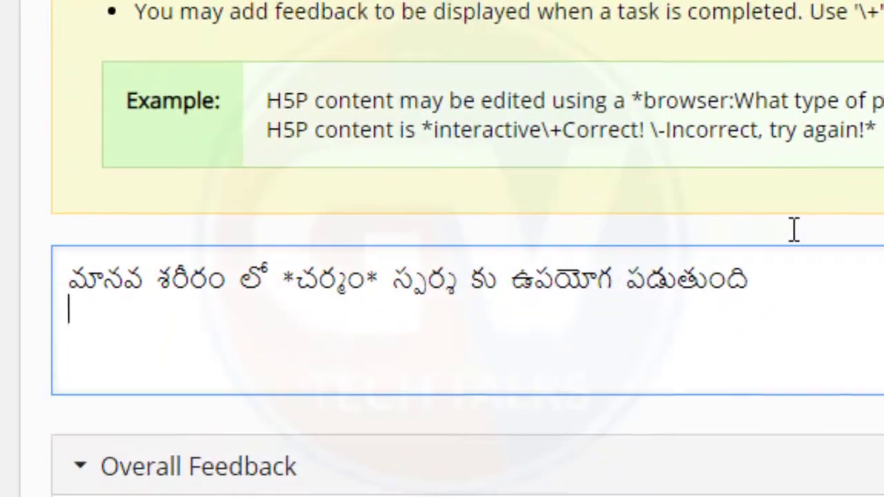
pyautogui.write('ruci')
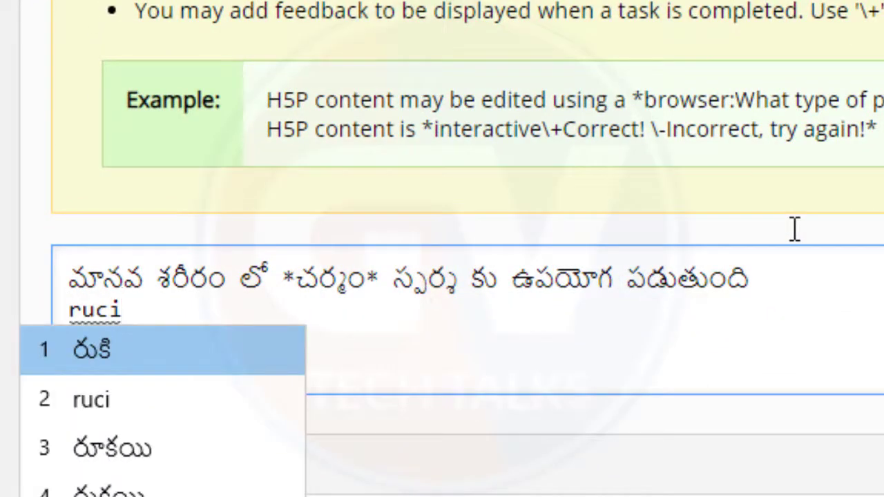
pyautogui.press('BackSpace')
pyautogui.write('hi')
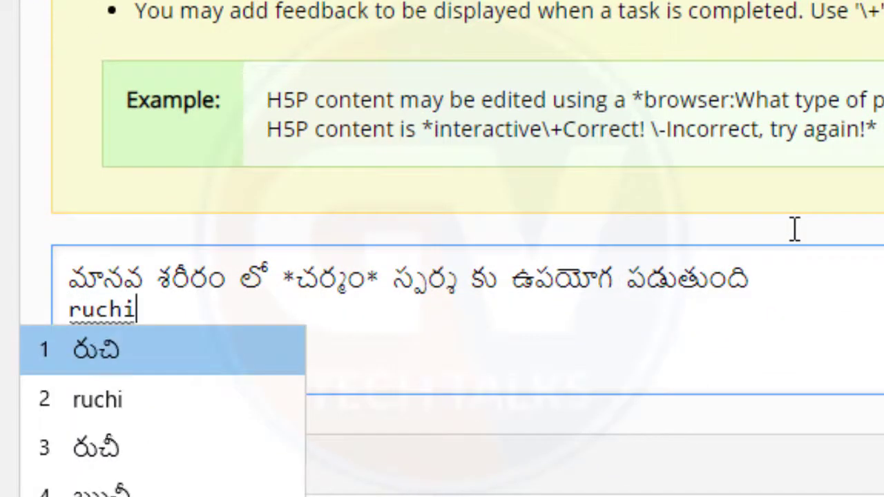
pyautogui.write(' ni telusukoda')
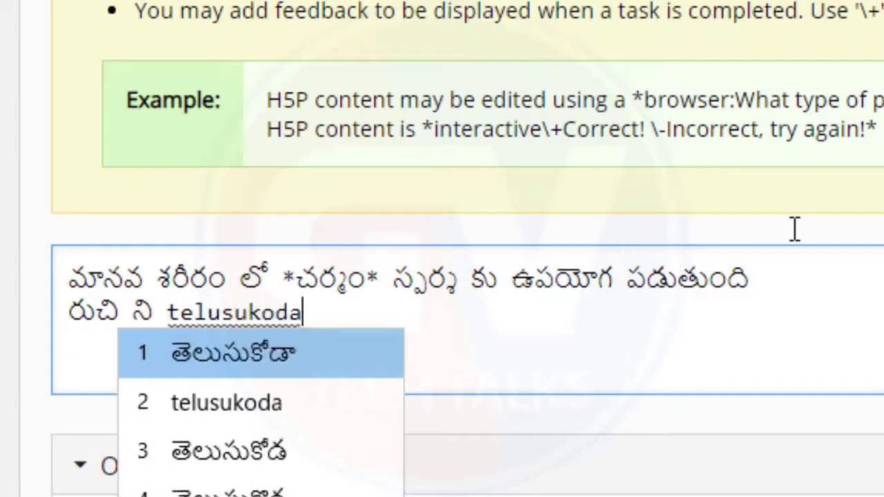
pyautogui.write('aniki ')
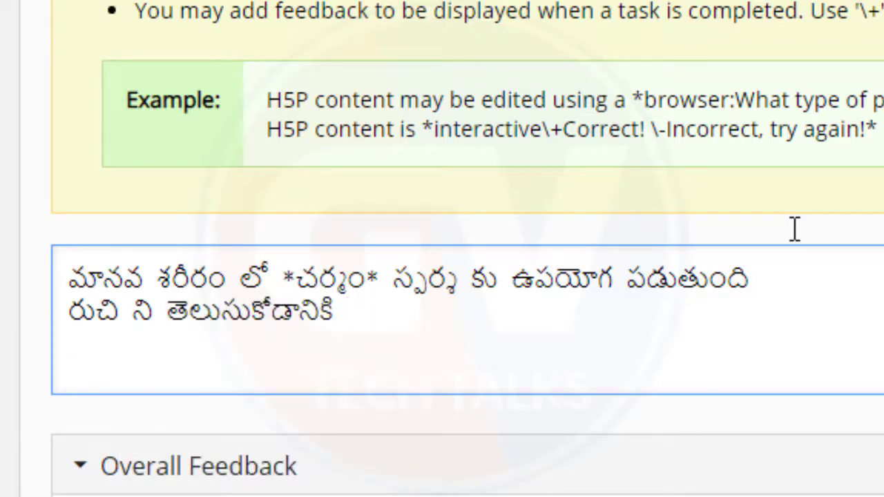
# Step: Complete the second line with the droppable word "*నాలుక*" followed by "ఉపయోగ పడుతుంది", and save the updated activity
pyautogui.write('*naa')
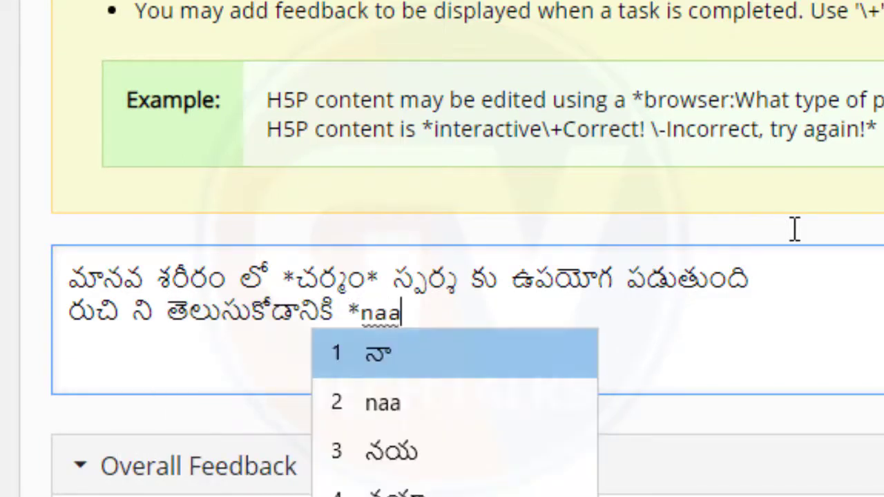
pyautogui.write('luka*')
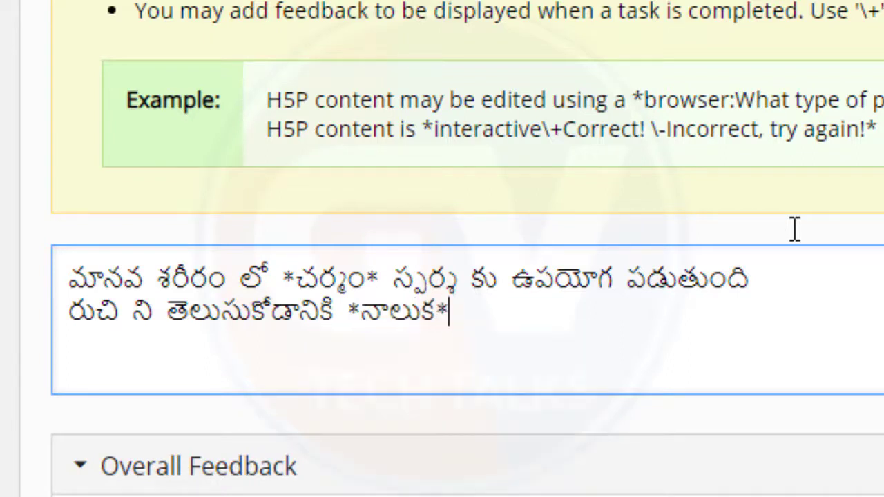
pyautogui.write(' upayoga')
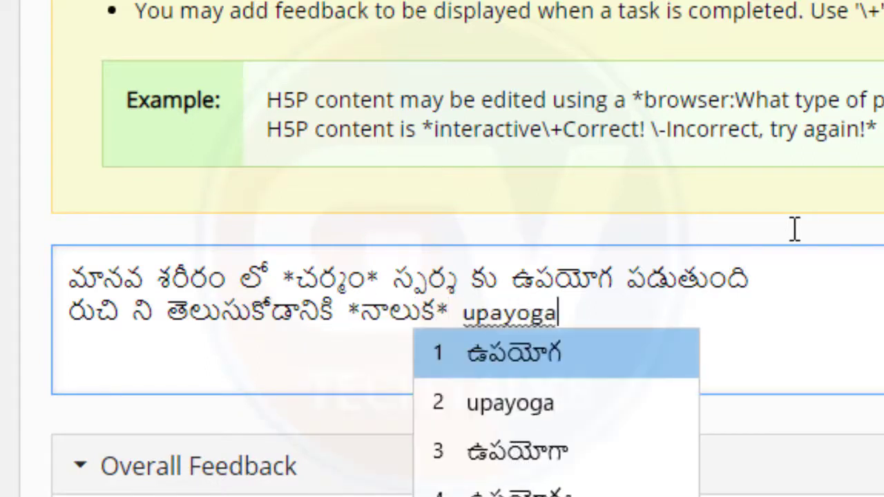
pyautogui.write(' padutundi')
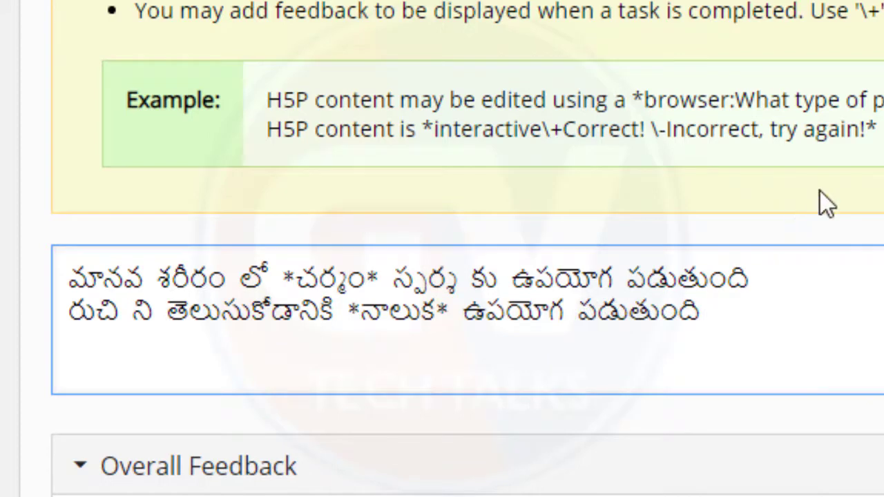
pyautogui.doubleClick(427, 312)
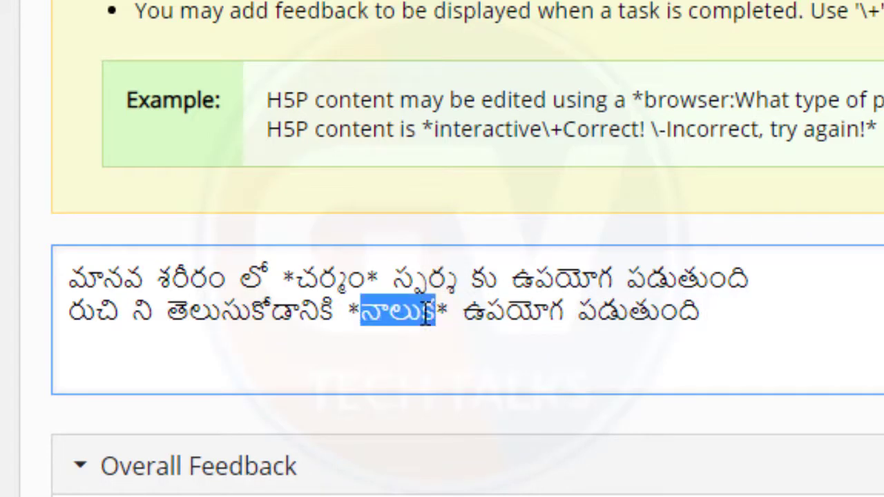
pyautogui.click(736, 319)
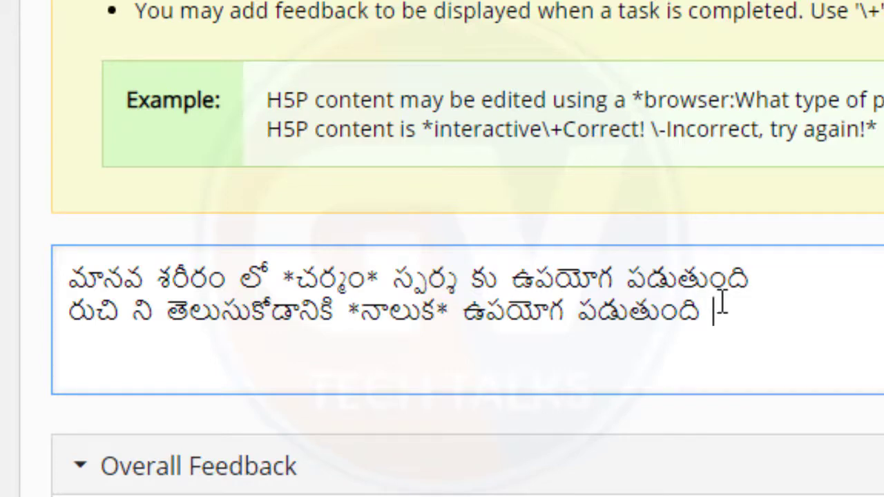
pyautogui.scroll(6, 788, 300)
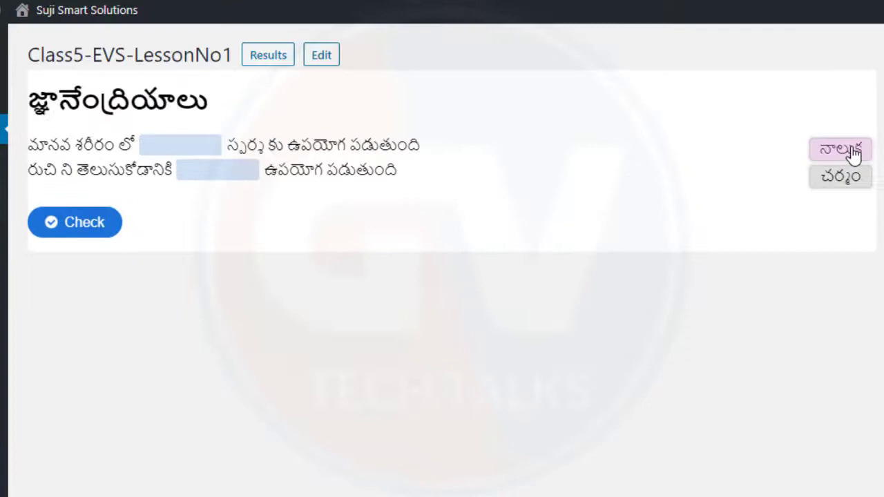
# Step: Test the updated activity by placing "నాలుక" in the second blank and "చర్మం" in the first, and check the answers
pyautogui.click(851, 152)
pyautogui.click(190, 146)
pyautogui.moveTo(841, 176); pyautogui.dragTo(211, 195)
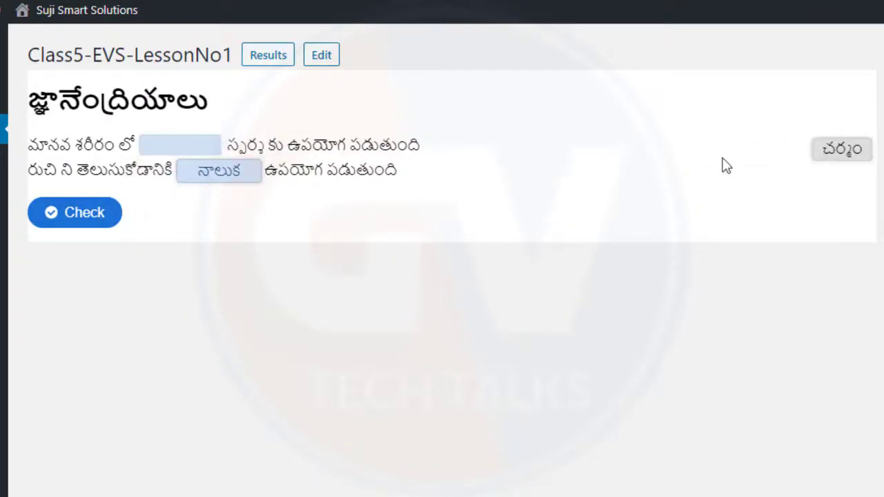
pyautogui.click(819, 152)
pyautogui.click(170, 146)
pyautogui.click(103, 213)
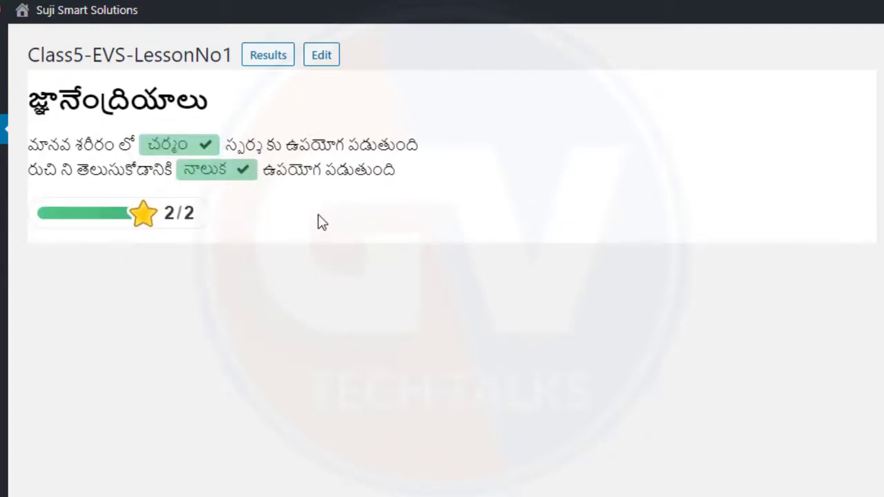
# Step: Reopen the activity for editing and delete both Telugu sentences from the text field
pyautogui.click(320, 61)
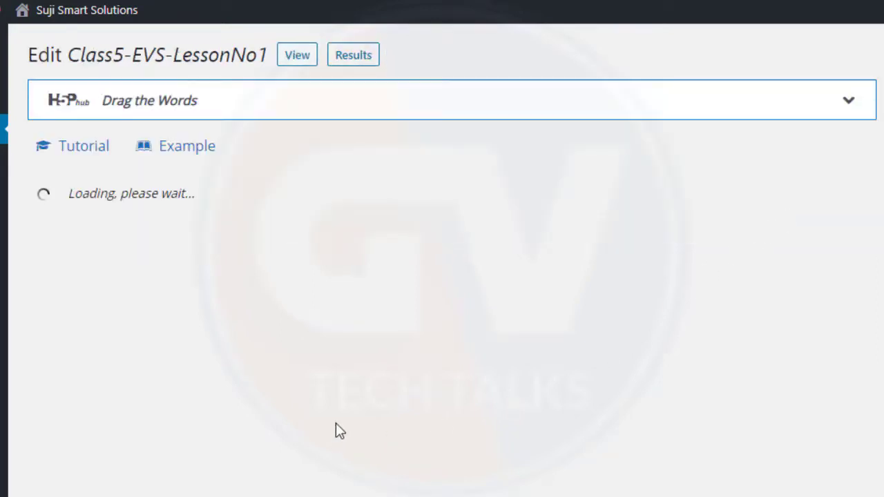
pyautogui.scroll(-7, 484, 394)
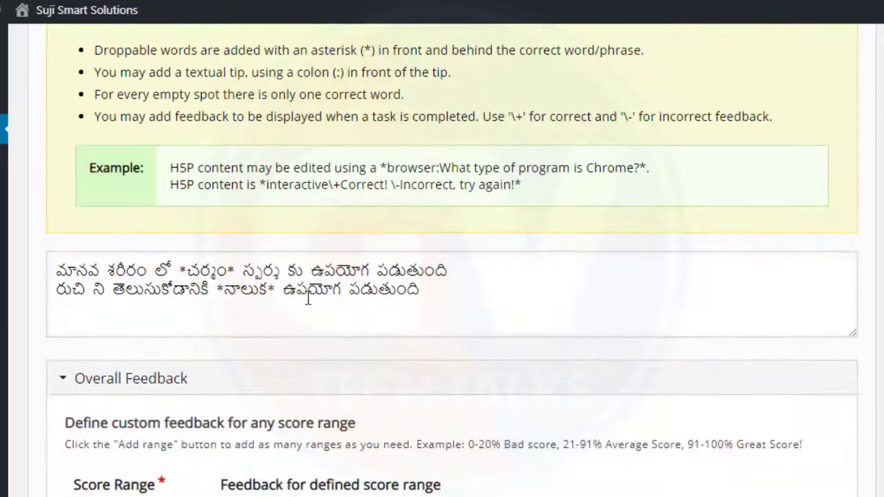
pyautogui.click(261, 293)
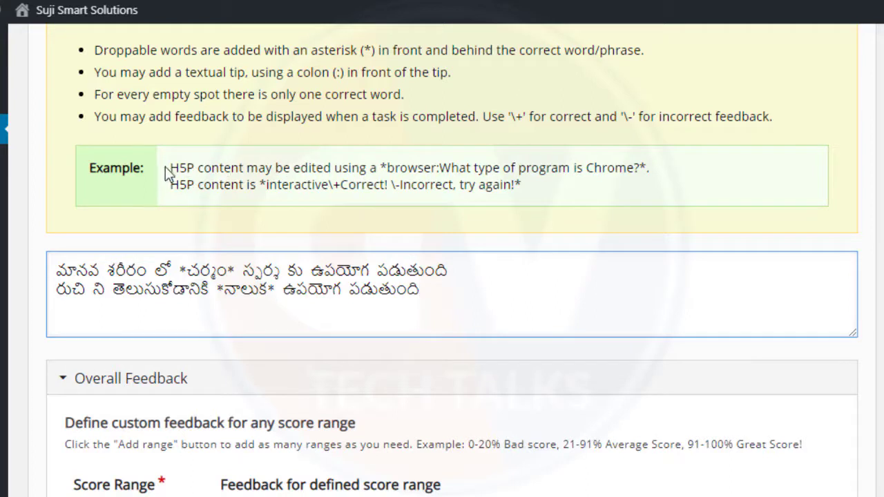
pyautogui.moveTo(166, 175); pyautogui.dragTo(549, 198)
pyautogui.moveTo(494, 279); pyautogui.dragTo(53, 253)
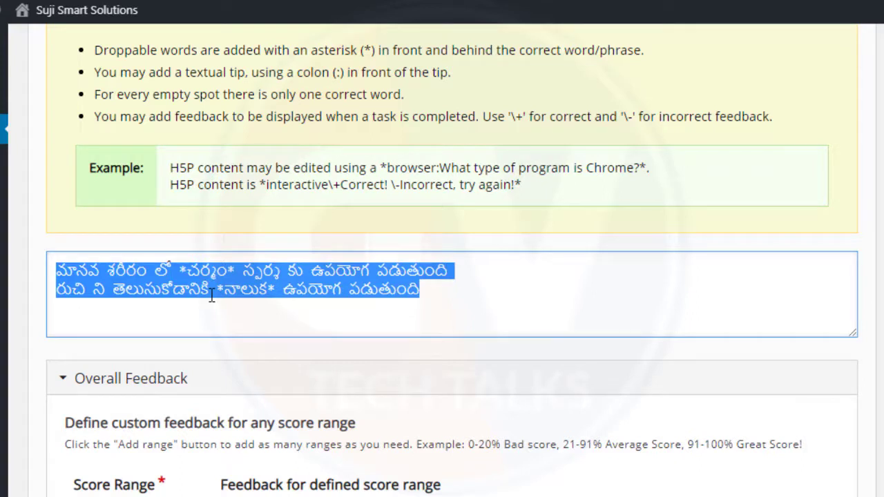
pyautogui.press('BackSpace')
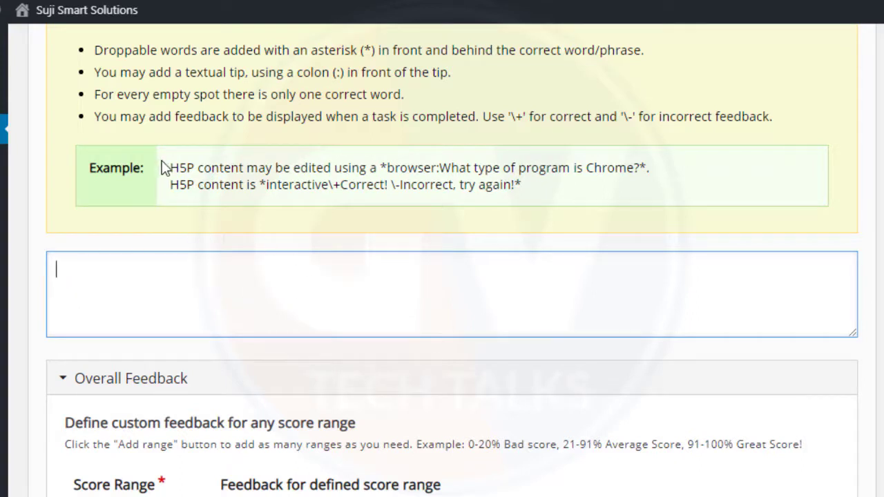
# Step: Copy the first example line, "H5P content may be edited using a *browser:What type of program is Chrome?*.", into the empty text field
pyautogui.moveTo(166, 169); pyautogui.dragTo(630, 174)
pyautogui.hotkey('ctrl', 'c')
pyautogui.rightClick(640, 173)
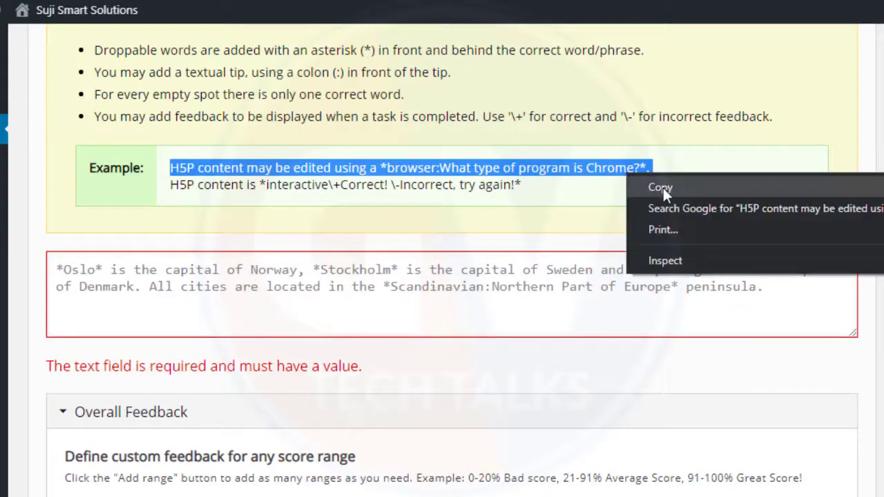
pyautogui.click(662, 189)
pyautogui.rightClick(164, 288)
pyautogui.click(216, 430)
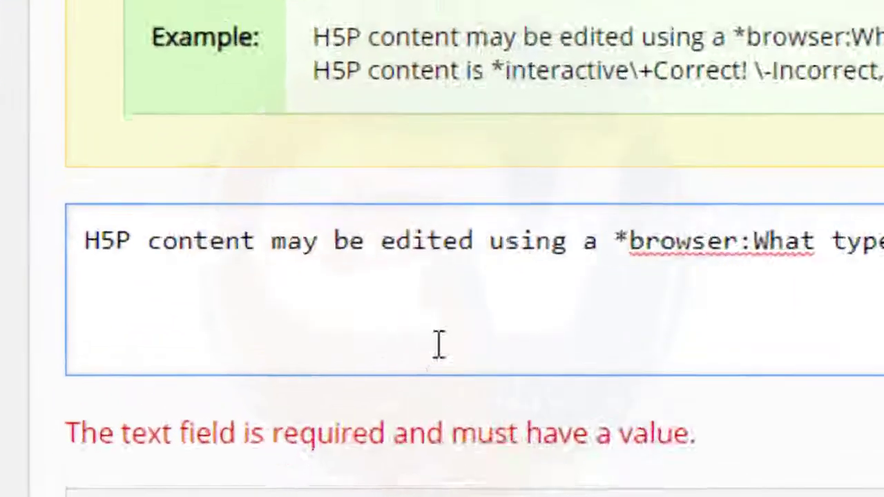
# Step: Examine how the asterisks enclose the droppable word and the colon introduces its tip in the pasted example line
pyautogui.click(174, 263)
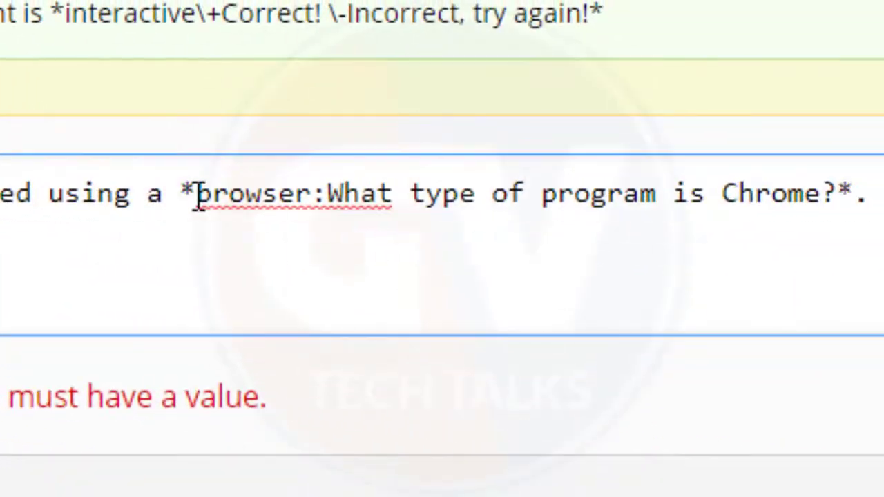
pyautogui.moveTo(198, 197); pyautogui.dragTo(182, 195)
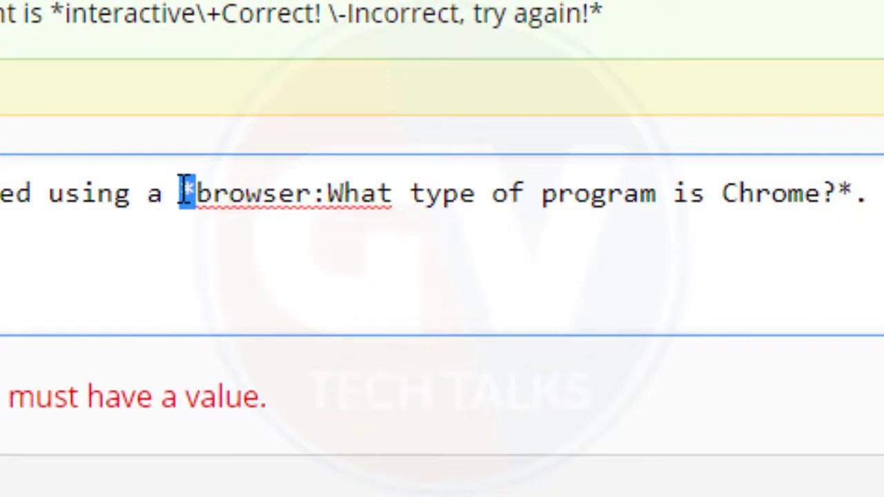
pyautogui.click(843, 190)
pyautogui.hotkey('shift', 'Right')
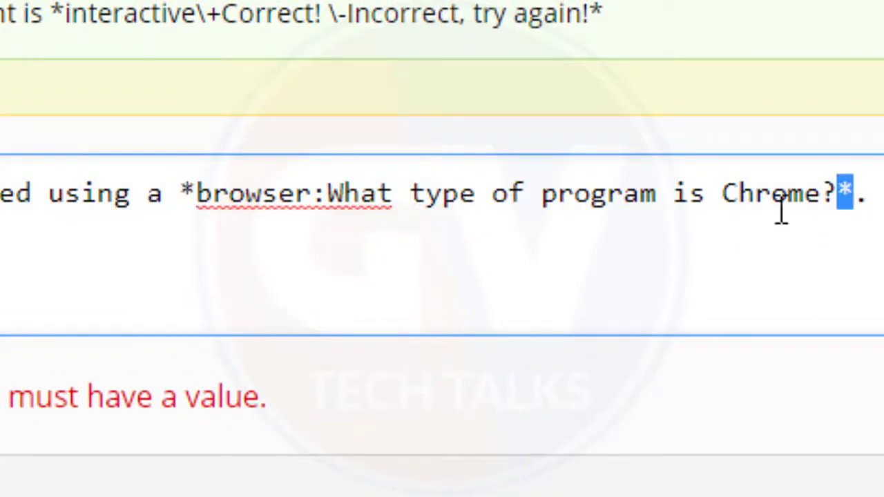
pyautogui.click(232, 195)
pyautogui.click(483, 195)
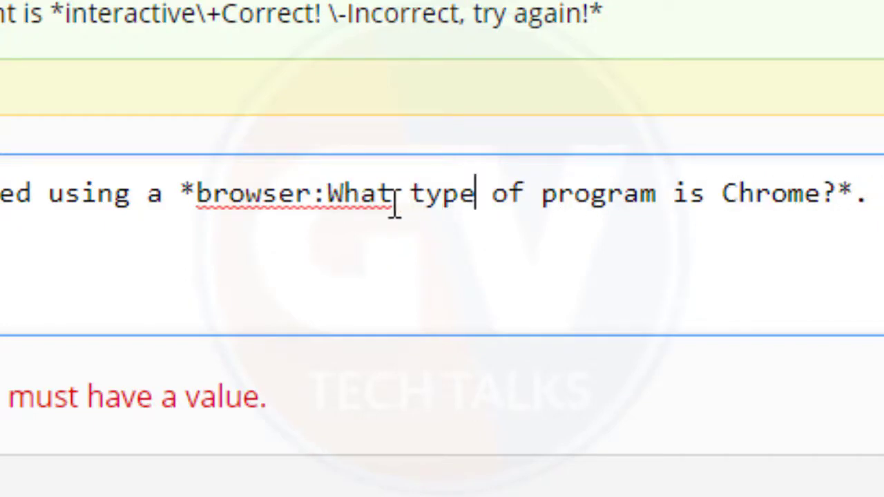
pyautogui.moveTo(329, 193); pyautogui.dragTo(315, 192)
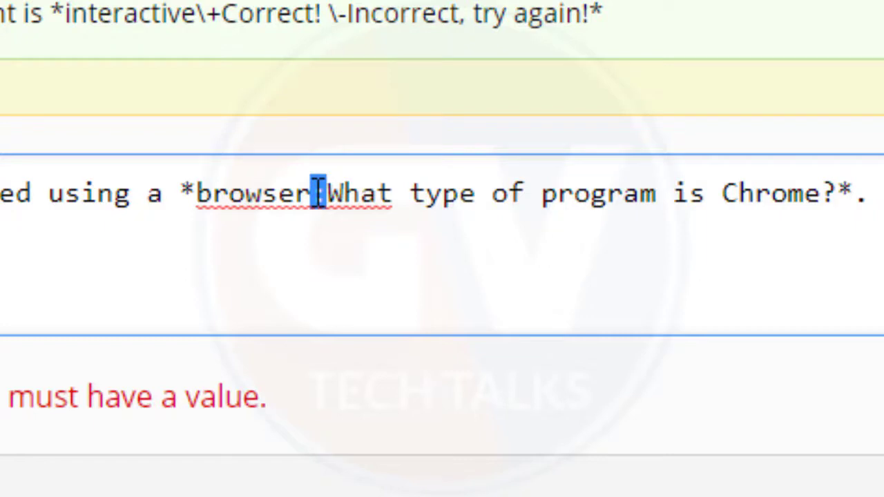
pyautogui.click(277, 197)
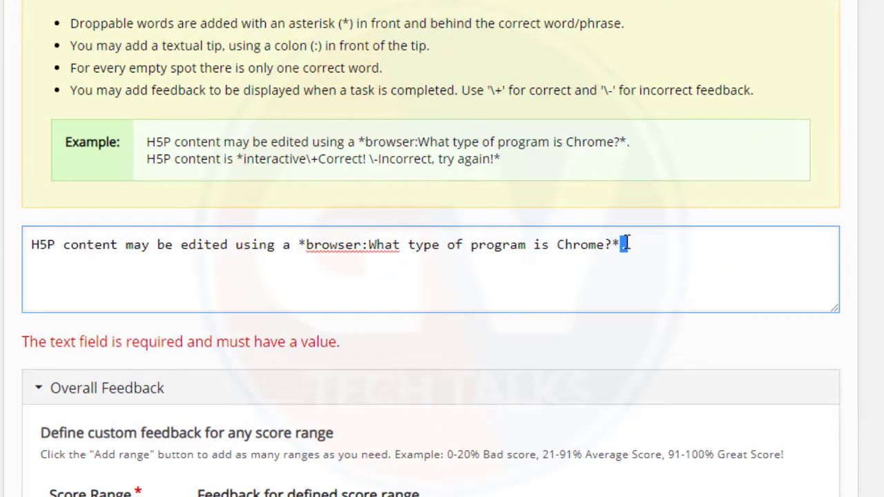
# Step: Remove the period at the end of the example line and display the blank's tip in the updated activity
pyautogui.press('BackSpace')
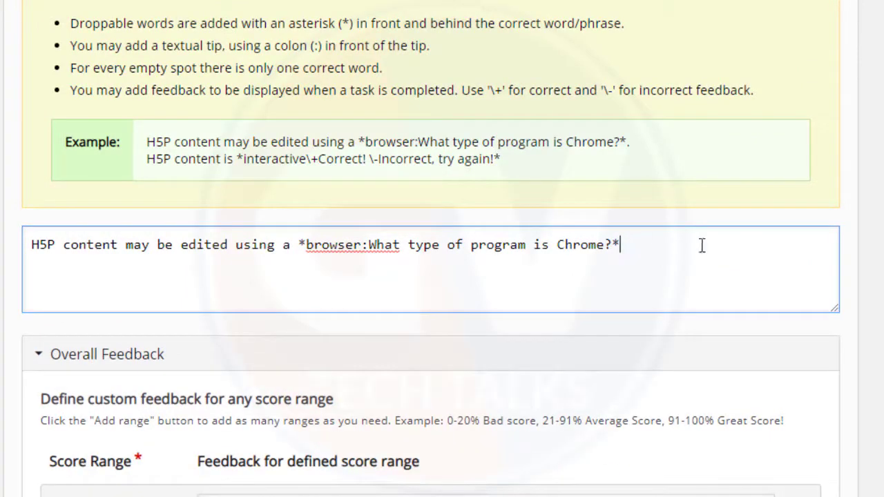
pyautogui.scroll(8, 701, 246)
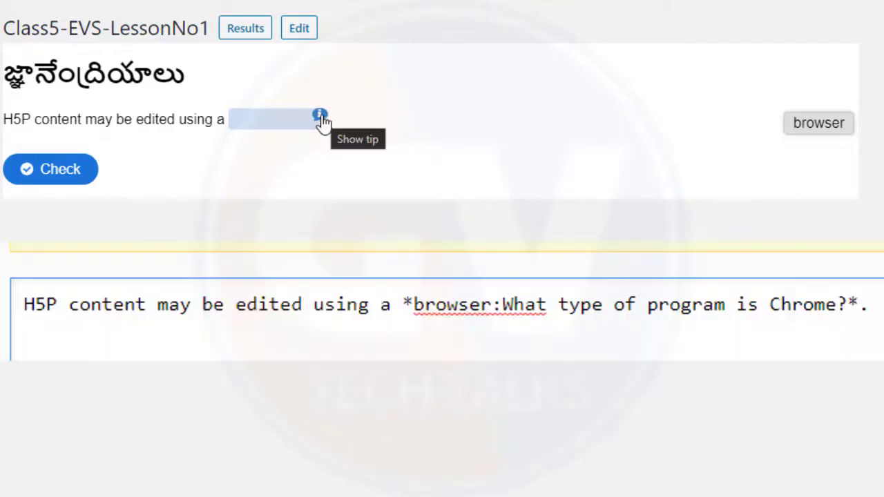
pyautogui.click(322, 119)
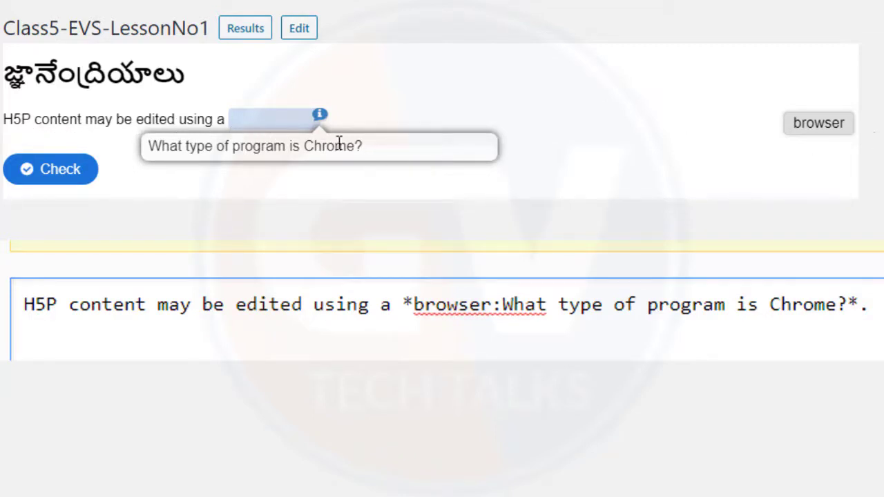
pyautogui.click(150, 146)
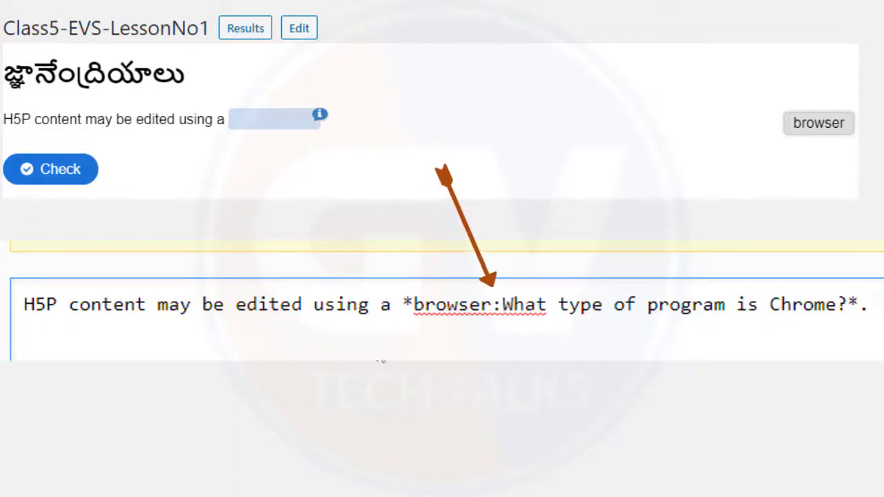
pyautogui.click(321, 115)
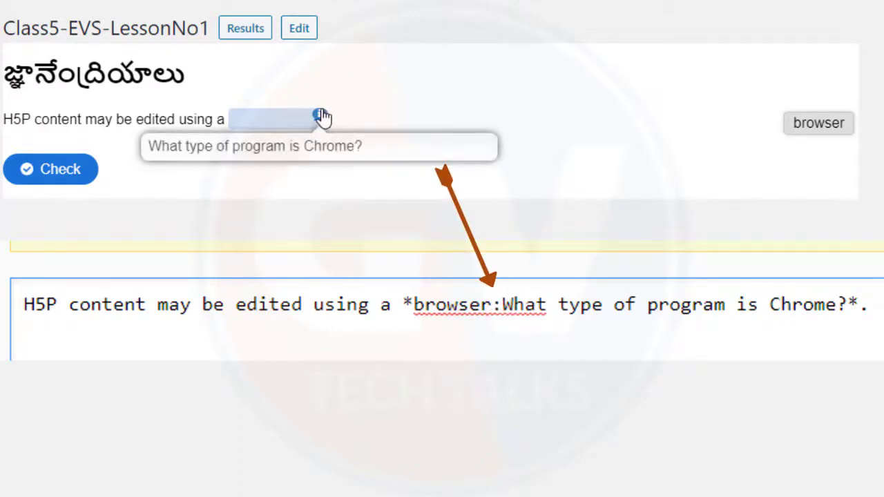
# Step: Reopen the activity for editing and show the instructions for the text field
pyautogui.click(301, 29)
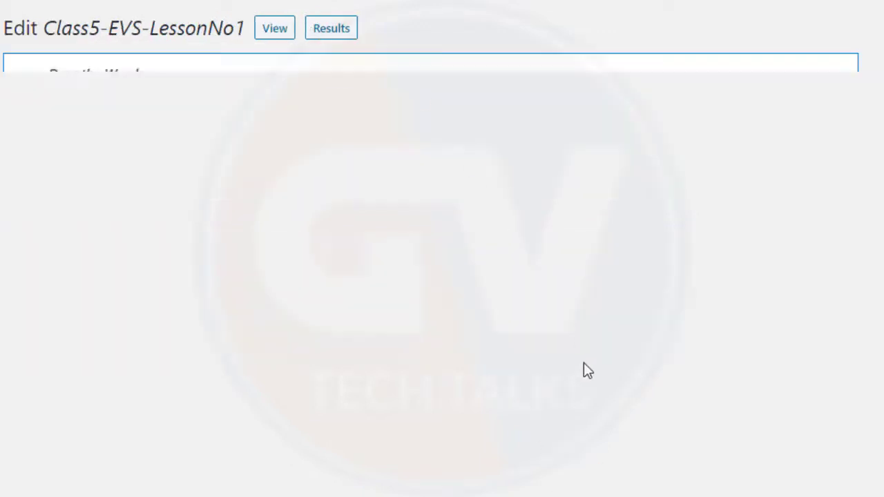
pyautogui.scroll(-3, 572, 368)
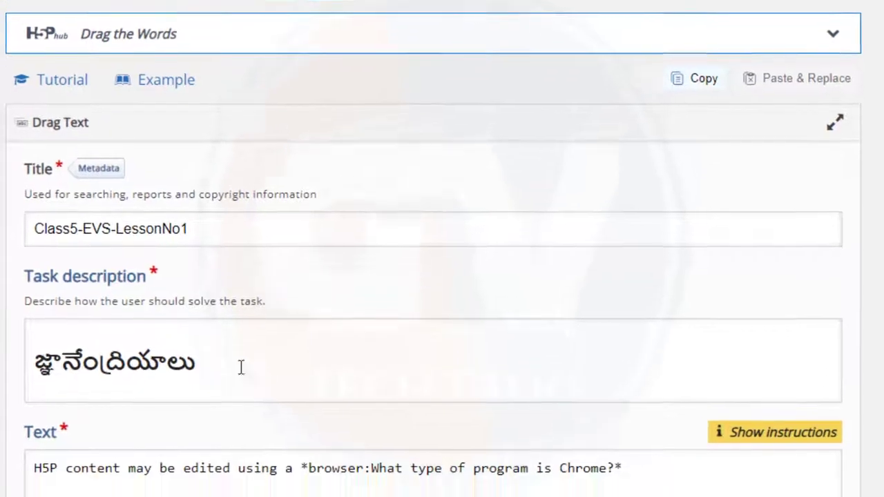
pyautogui.click(600, 324)
pyautogui.scroll(-4, 663, 343)
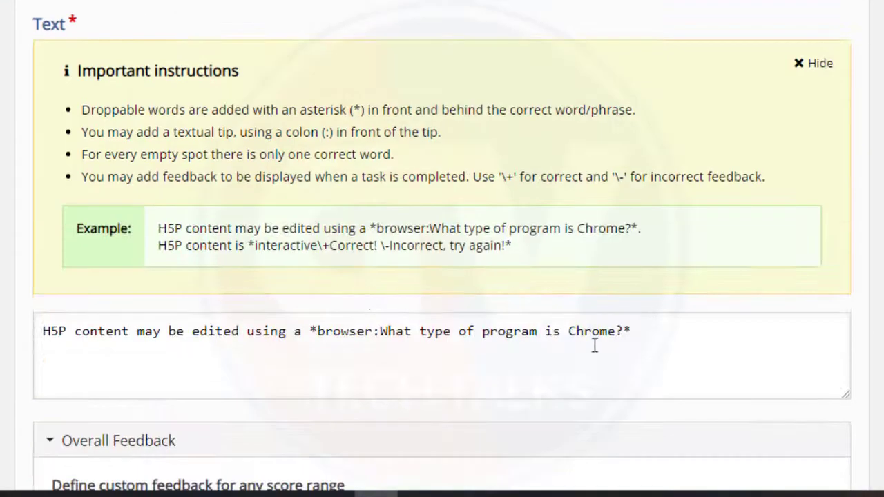
# Step: Replace the example sentence in the text field with "మానవ శరీరం లో అతిపెద్ద భాగం"
pyautogui.click(654, 338)
pyautogui.hotkey('ctrl', 'a')
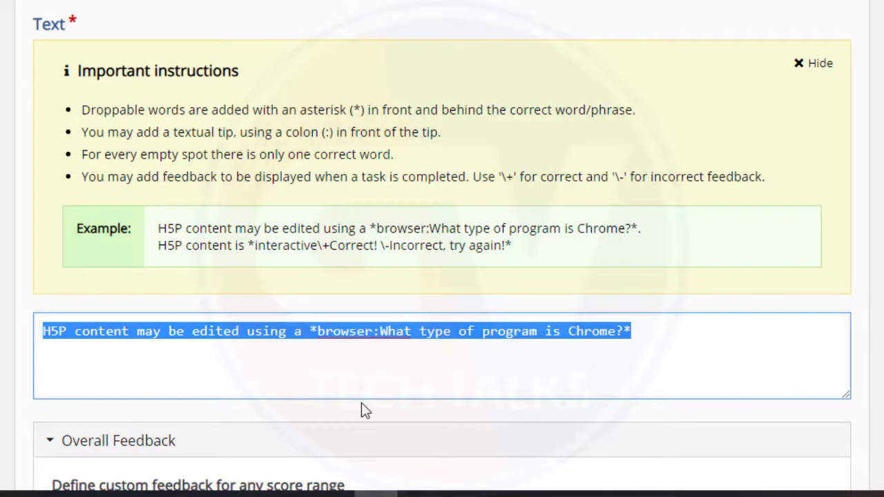
pyautogui.write('maanav')
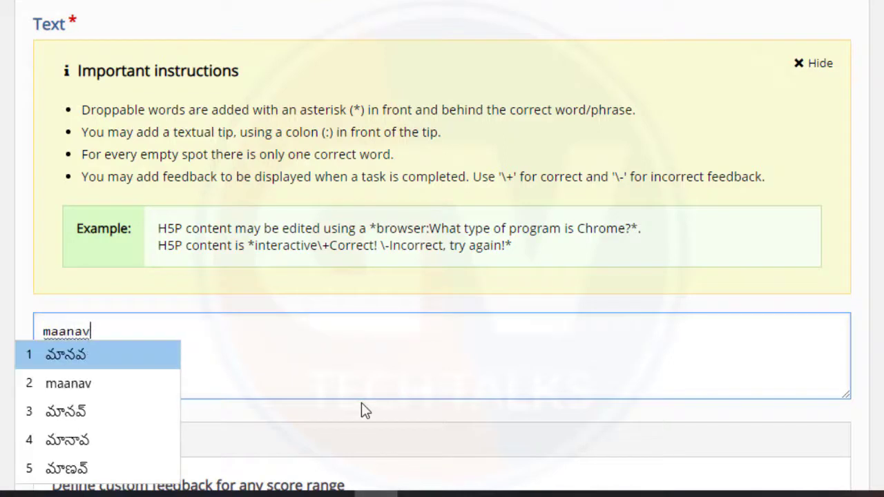
pyautogui.write(' shareeram')
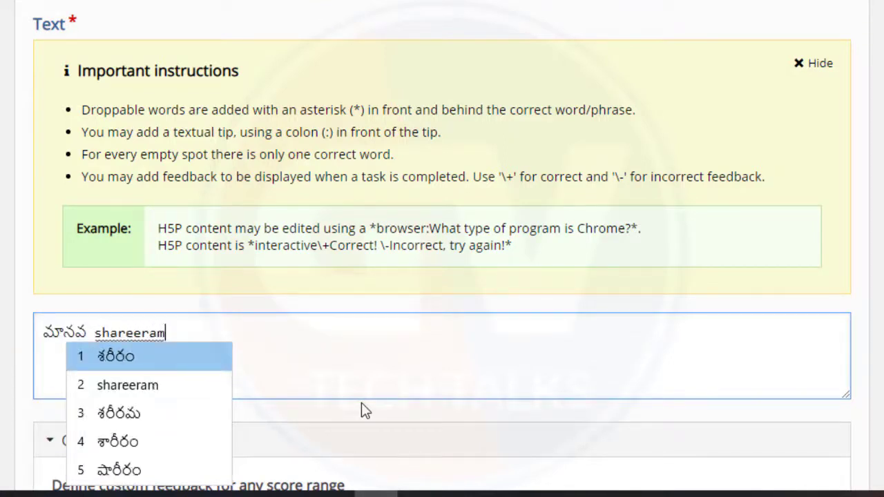
pyautogui.write(' lo atip')
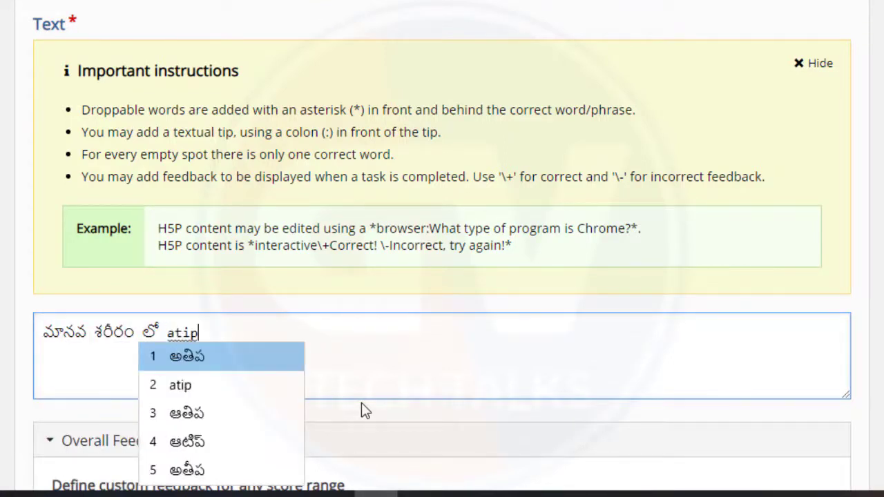
pyautogui.write('edda baagam')
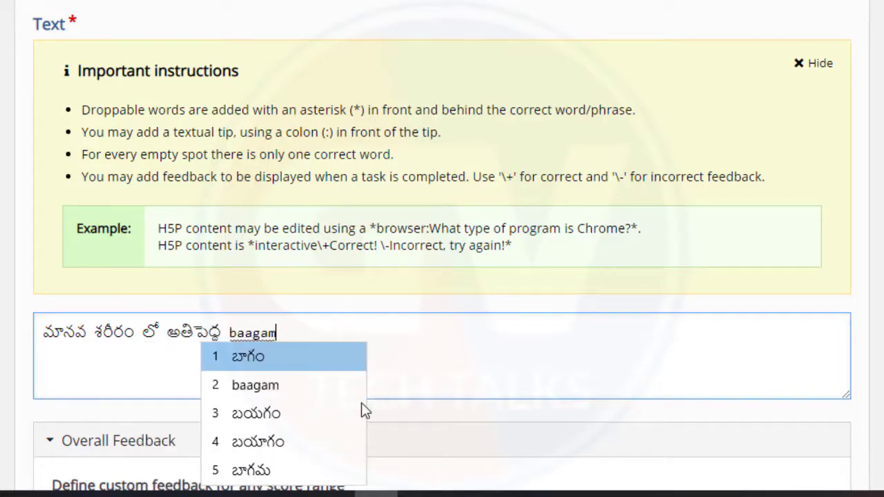
pyautogui.press('BackSpace')
pyautogui.press('BackSpace')
pyautogui.press('BackSpace')
pyautogui.press('BackSpace')
pyautogui.press('BackSpace')
pyautogui.write('haagam')
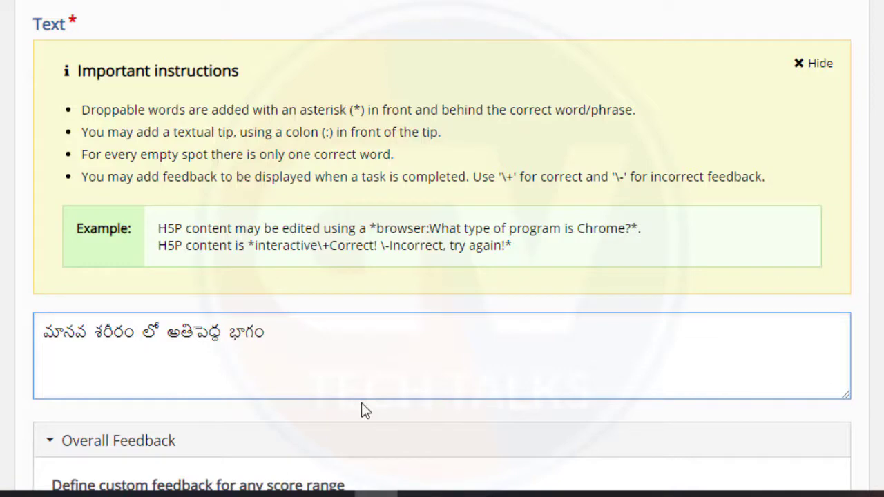
# Step: Append the droppable word చర్మం with the tip "శరీరాన్నంతా కప్పి ఉంటుంది", enclosed in asterisks, to the sentence in the text field
pyautogui.write('*charmam')
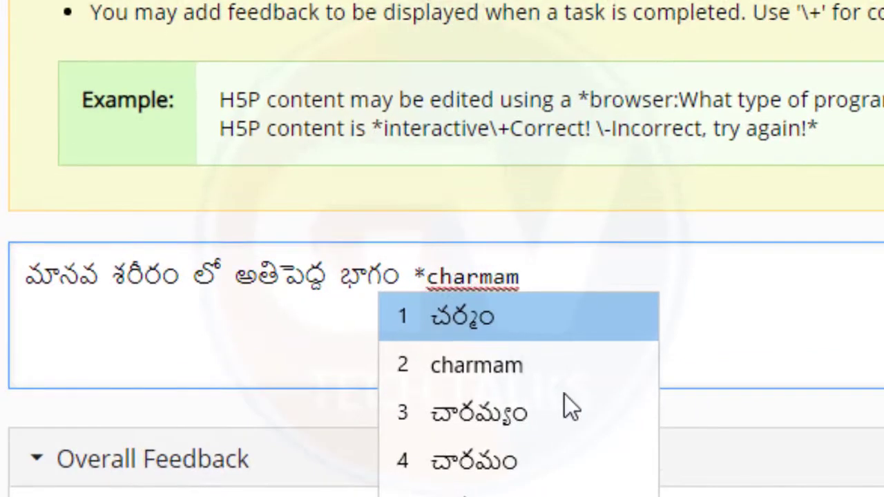
pyautogui.press('space')
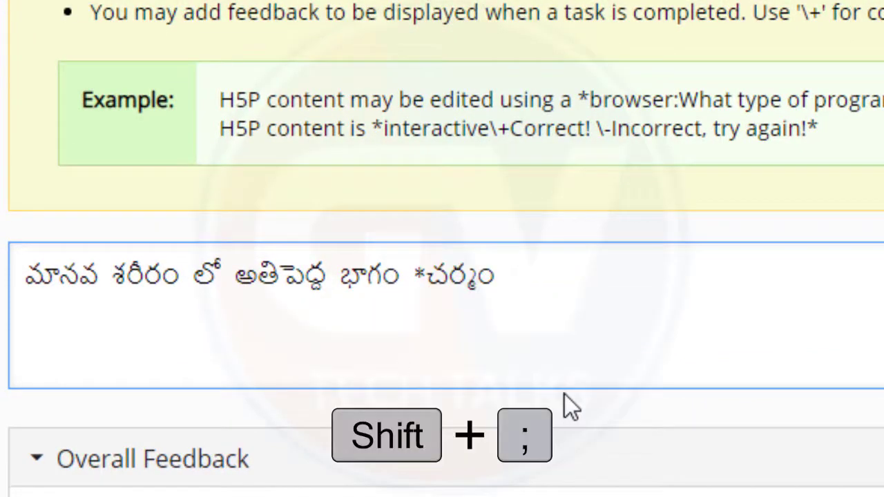
pyautogui.press('BackSpace')
pyautogui.write(': s')
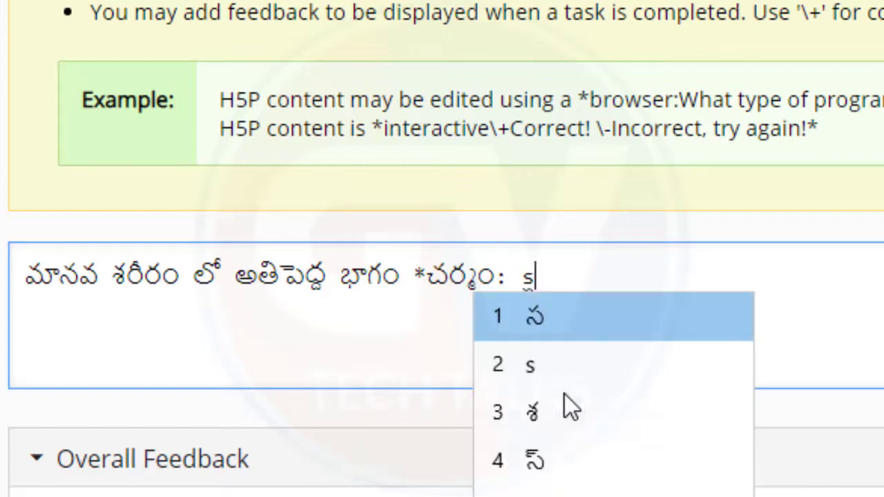
pyautogui.press('BackSpace')
pyautogui.write('shareeraanna')
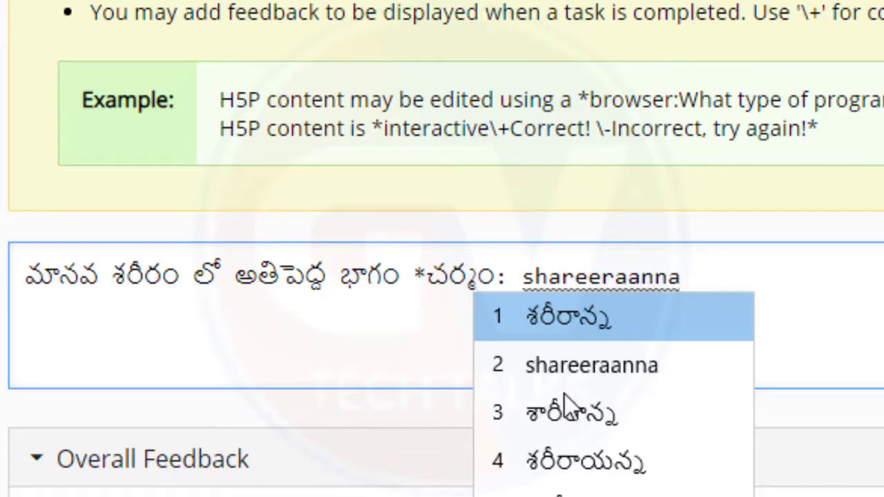
pyautogui.write('mta kapp')
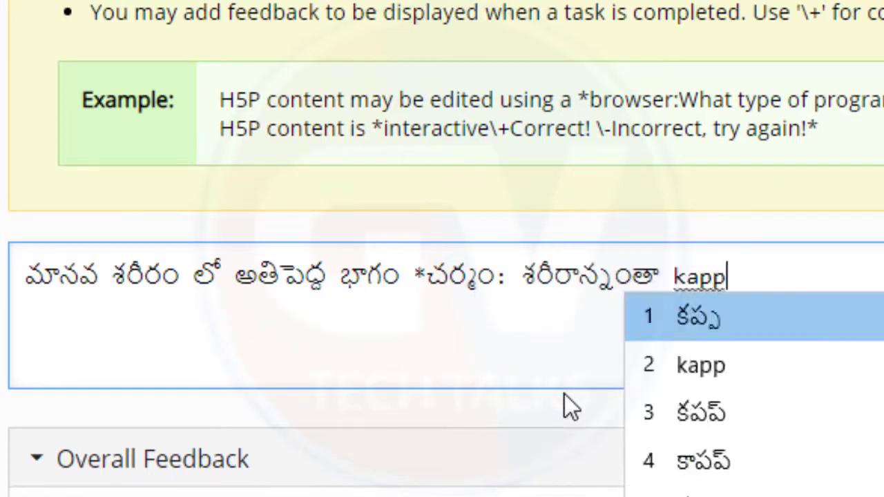
pyautogui.write('i untundi')
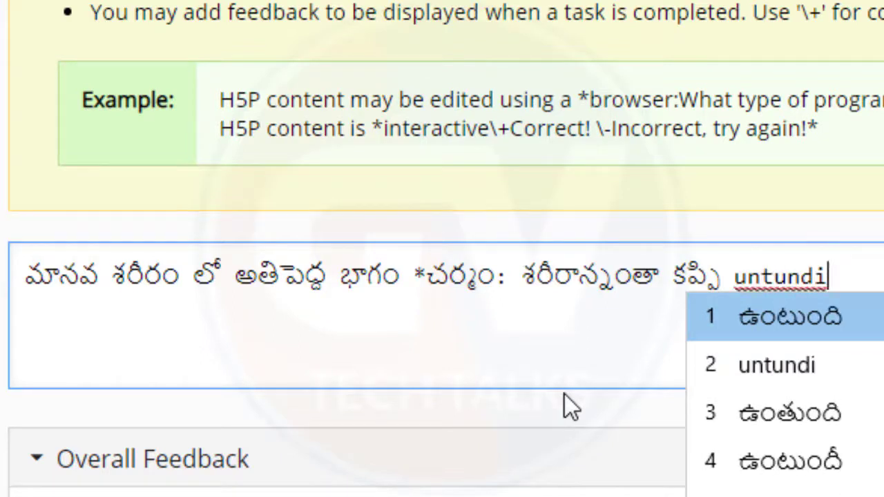
pyautogui.write(' *')
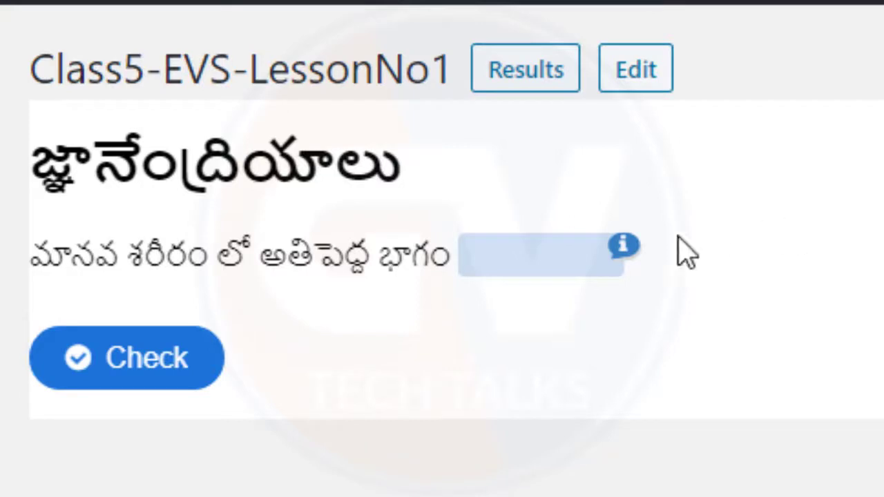
# Step: Display the blank's tip in the updated activity and test it with చర్మం as the answer
pyautogui.click(629, 250)
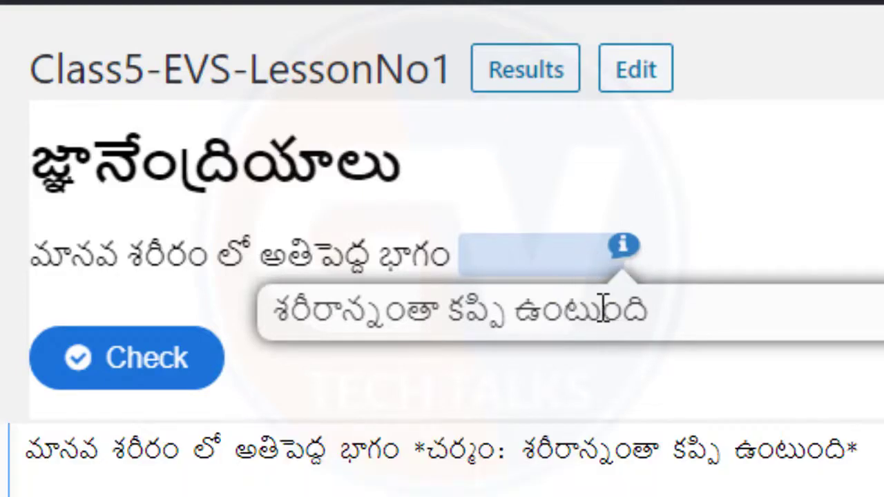
pyautogui.moveTo(275, 314); pyautogui.dragTo(492, 316)
pyautogui.click(492, 316)
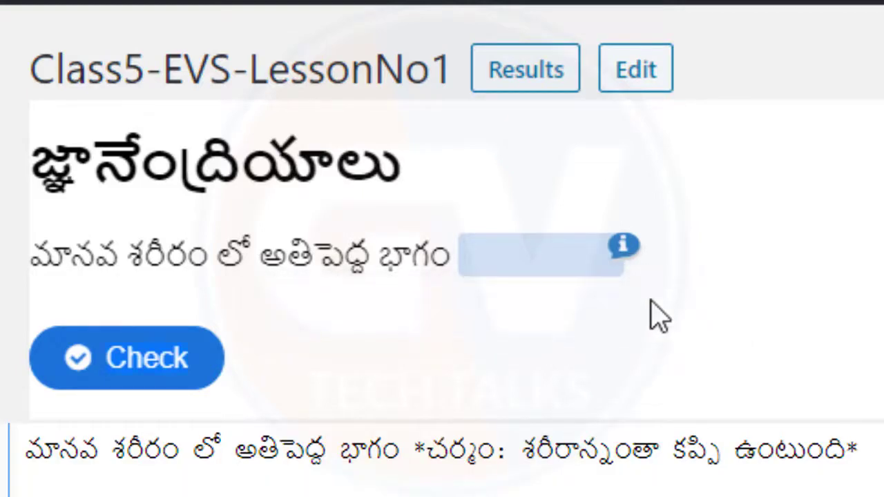
pyautogui.click(624, 259)
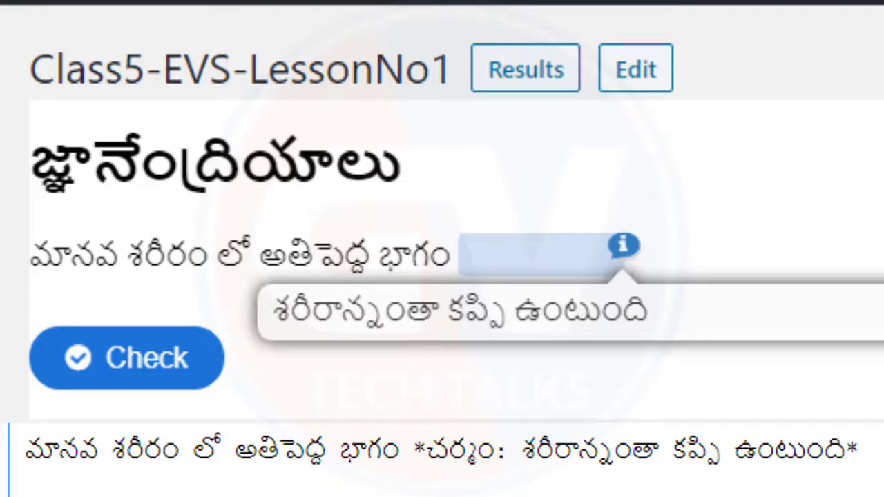
pyautogui.click(642, 158)
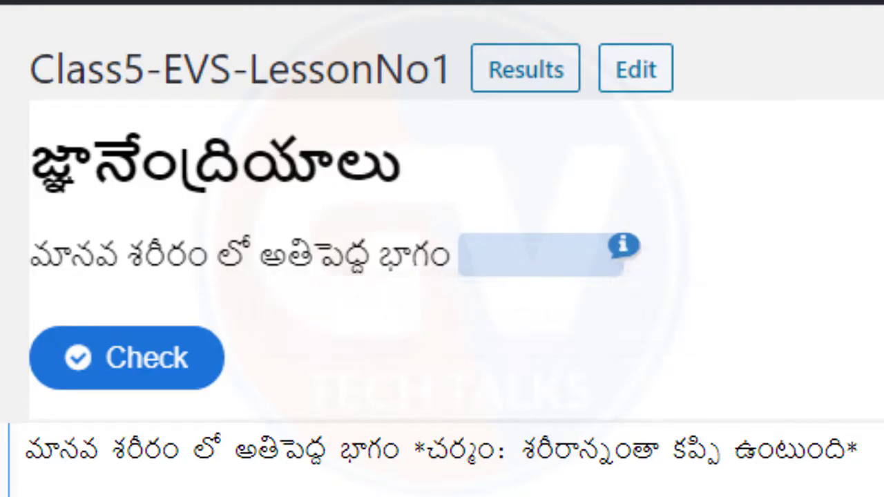
pyautogui.moveTo(699, 289); pyautogui.dragTo(545, 283)
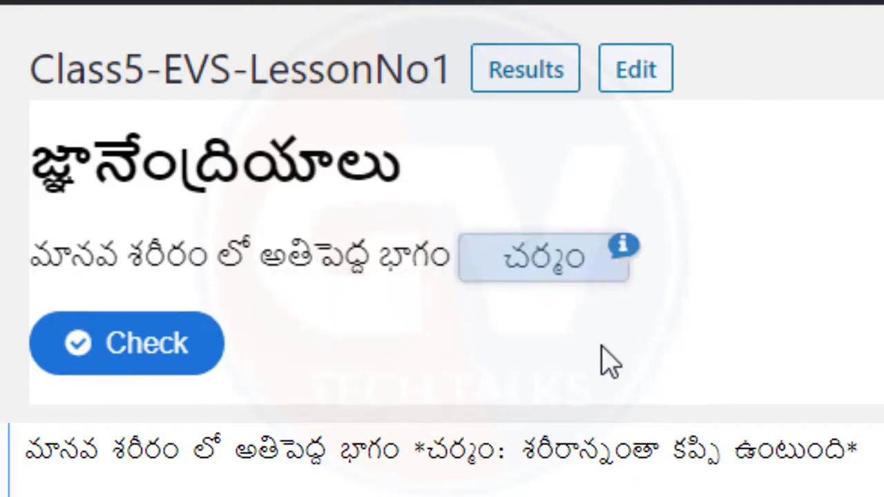
pyautogui.click(222, 346)
# Step: Reopen the activity for editing and examine the feedback syntax in the second example line of the instructions
pyautogui.click(639, 69)
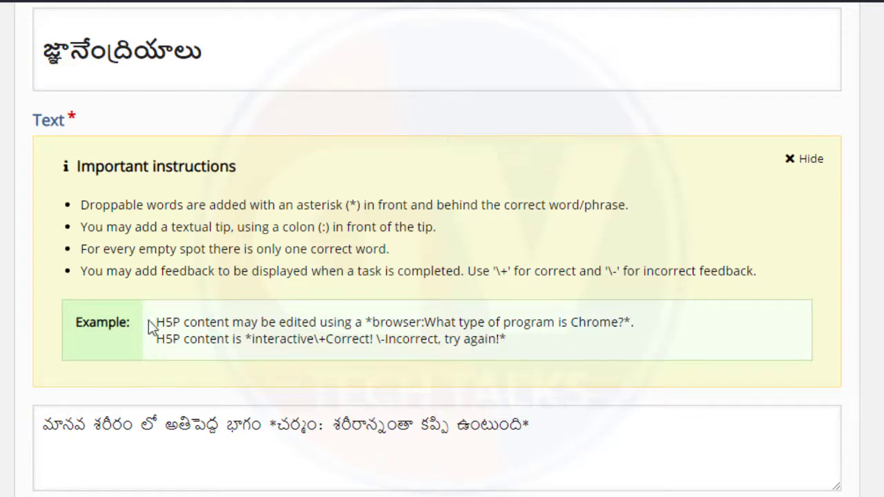
pyautogui.moveTo(523, 348); pyautogui.dragTo(159, 339)
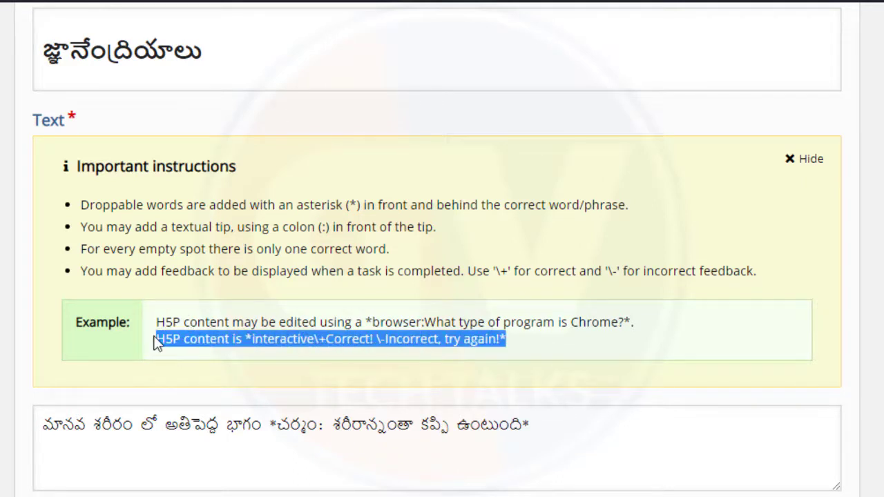
pyautogui.click(171, 355)
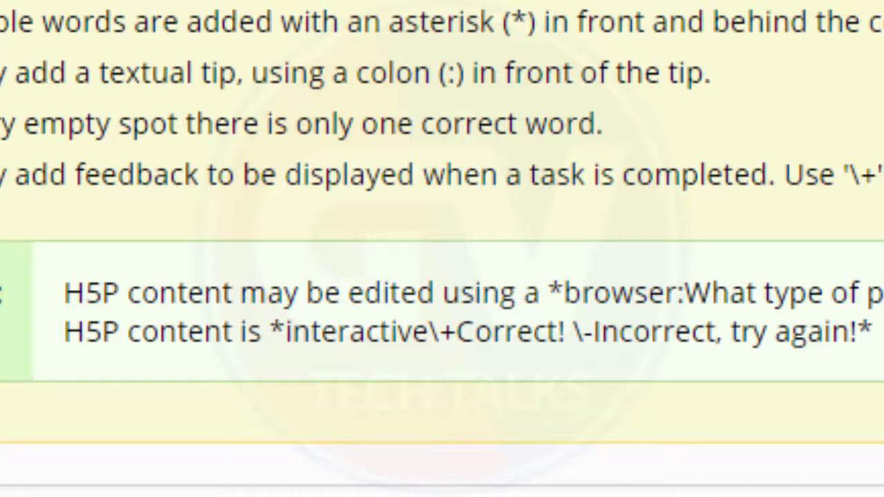
pyautogui.moveTo(429, 333); pyautogui.dragTo(570, 334)
pyautogui.rightClick(511, 336)
pyautogui.click(571, 366)
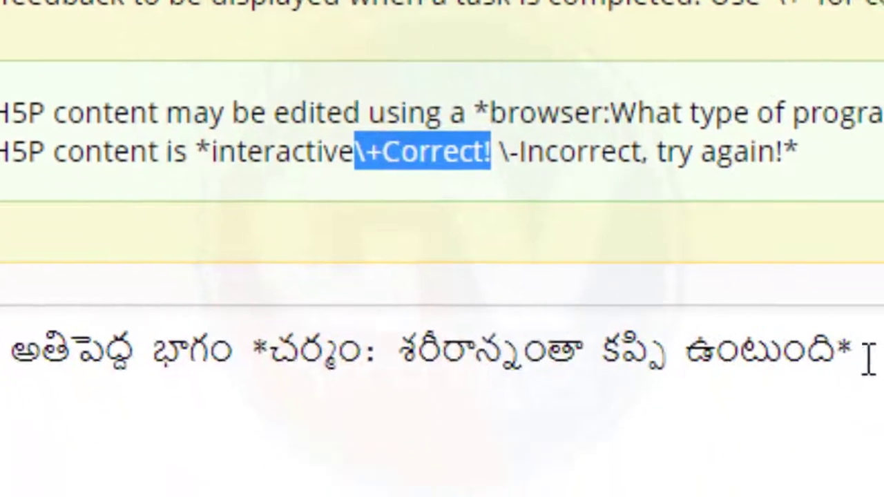
pyautogui.click(827, 311)
pyautogui.rightClick(827, 311)
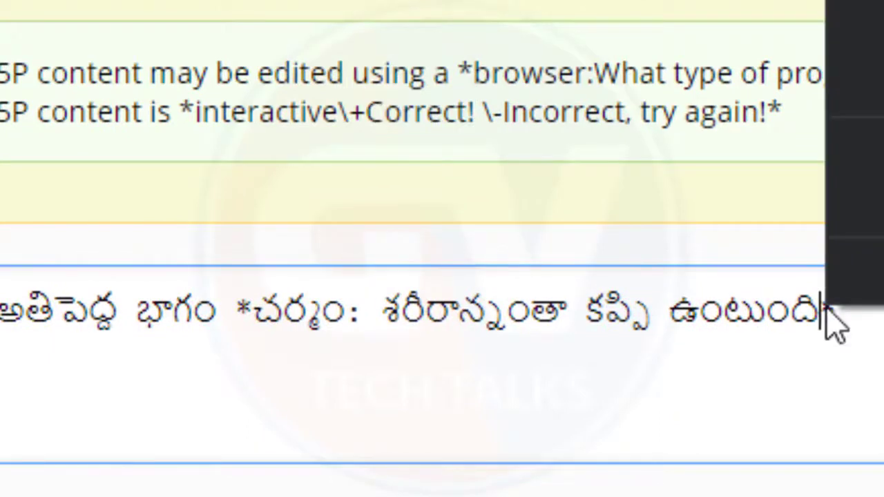
pyautogui.click(414, 272)
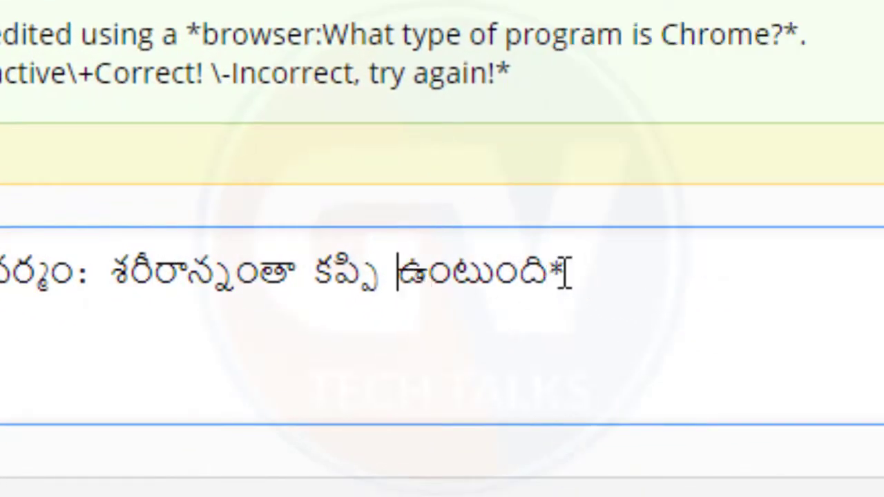
# Step: Insert the correct feedback "\+చాలా బాగా చేశారు!" and the incorrect feedback "\-తప్పు" before the closing asterisk in the text field
pyautogui.click(556, 273)
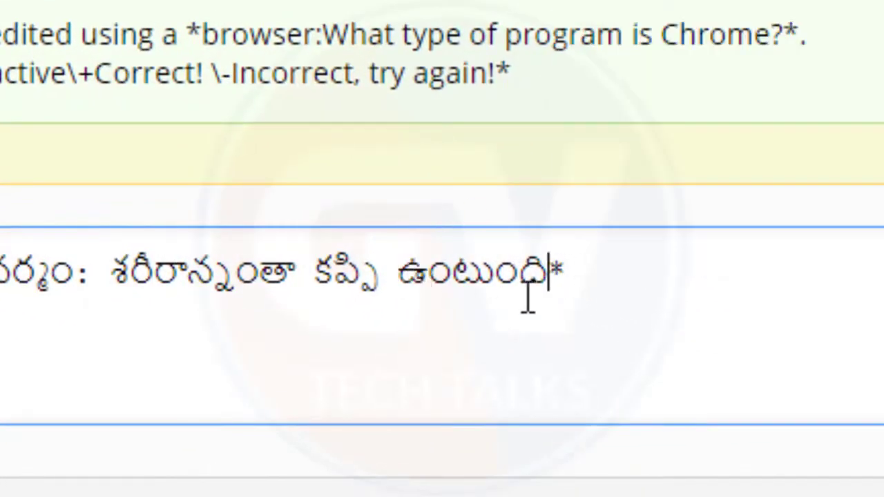
pyautogui.write('\\+')
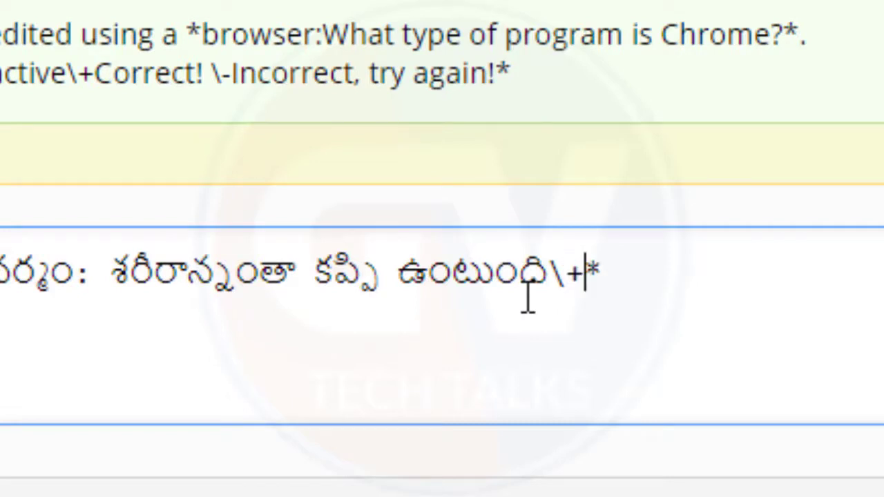
pyautogui.write('Gre')
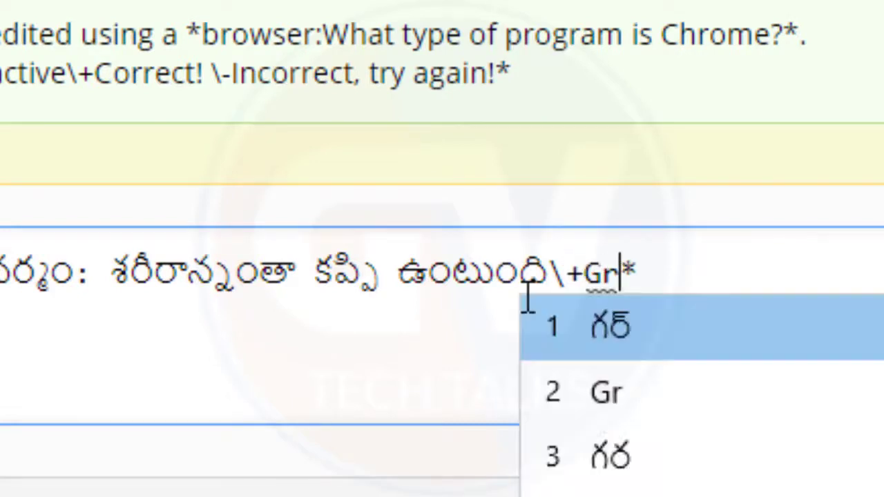
pyautogui.press('BackSpace')
pyautogui.press('BackSpace')
pyautogui.press('BackSpace')
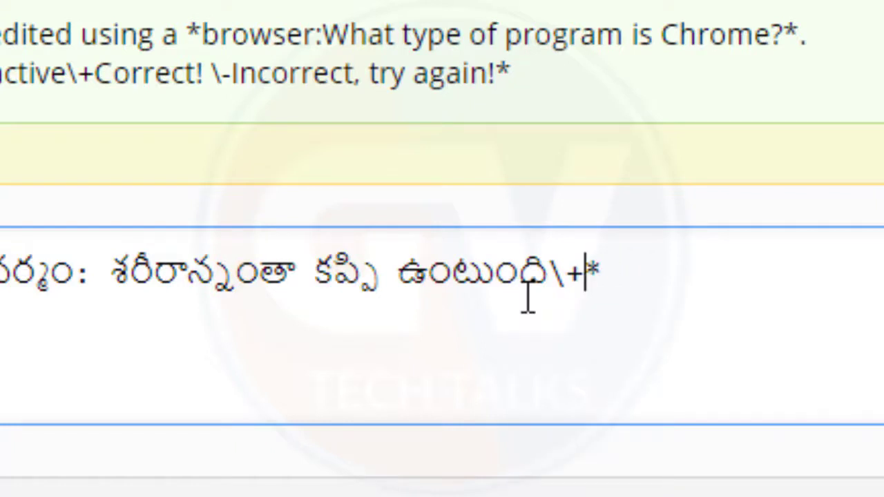
pyautogui.write('chaala baag')
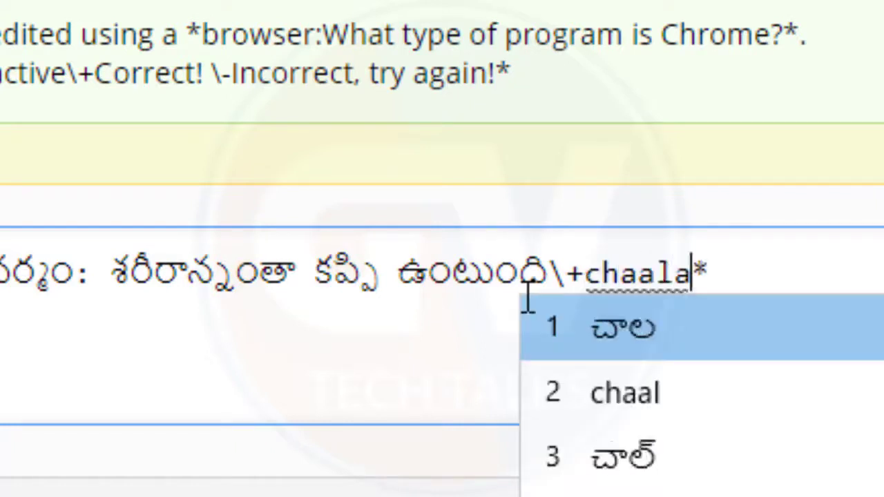
pyautogui.write('a chesaaru')
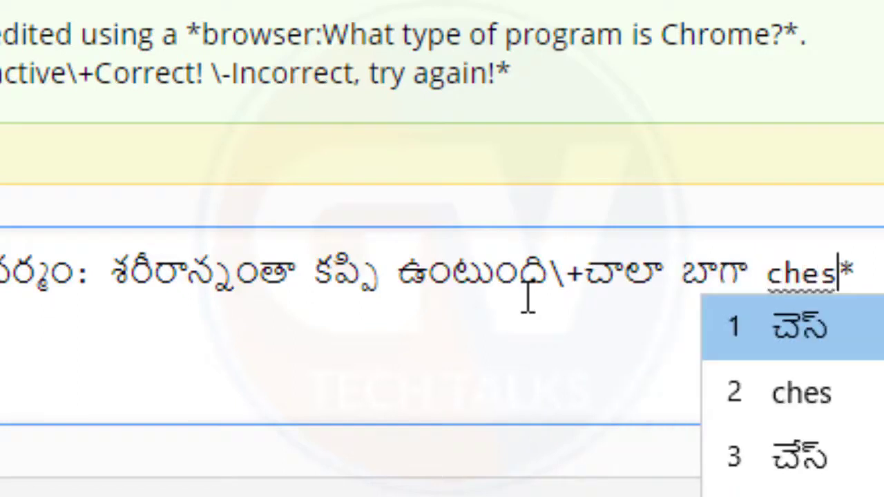
pyautogui.write(' *')
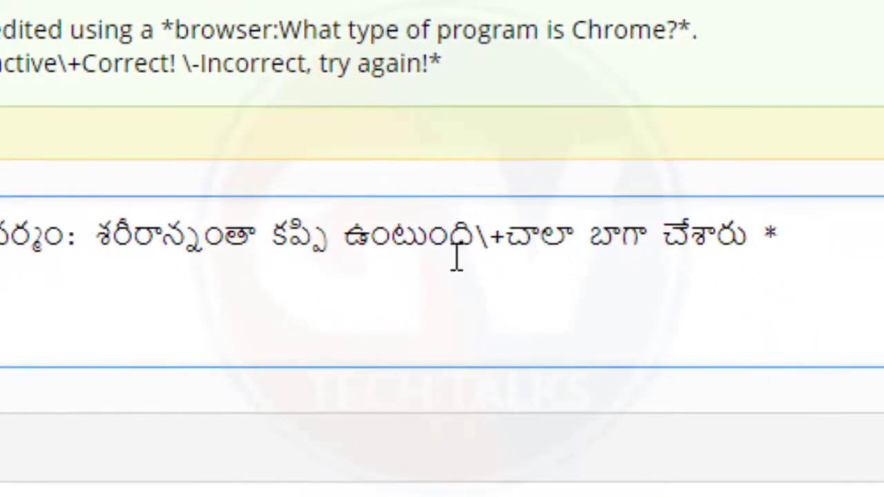
pyautogui.write('!')
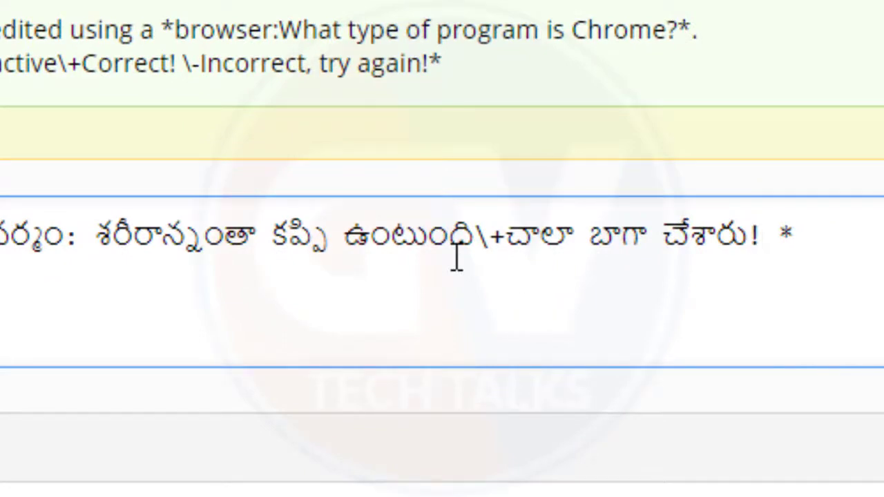
pyautogui.write(' \\-tappu')
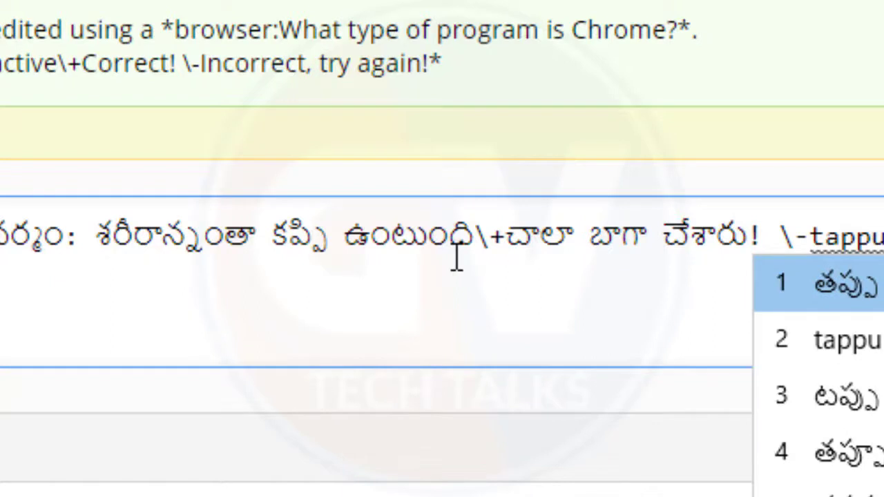
pyautogui.press('Return')
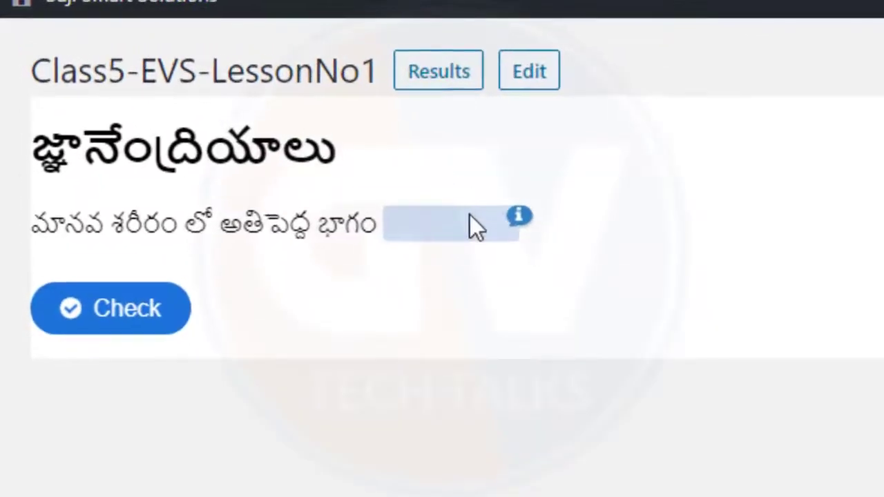
# Step: Display the tip in the updated activity, then test it with చర్మం in the blank and review the feedback
pyautogui.click(533, 222)
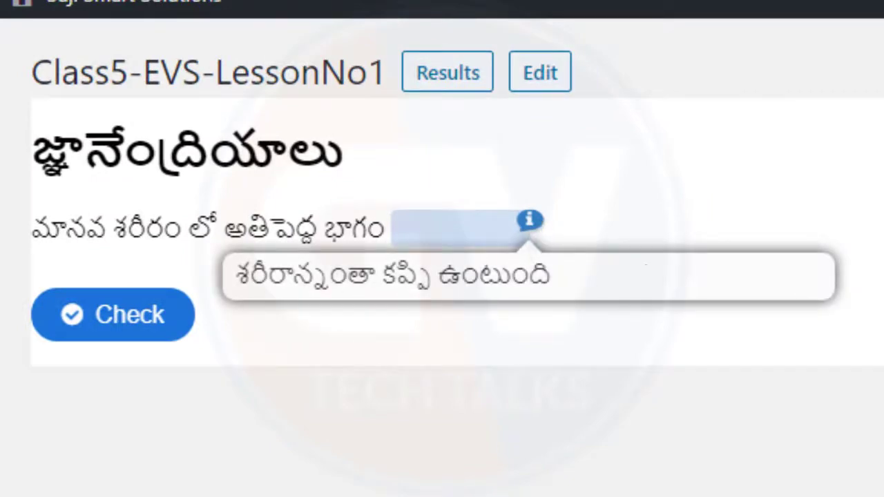
pyautogui.moveTo(401, 266); pyautogui.dragTo(460, 260)
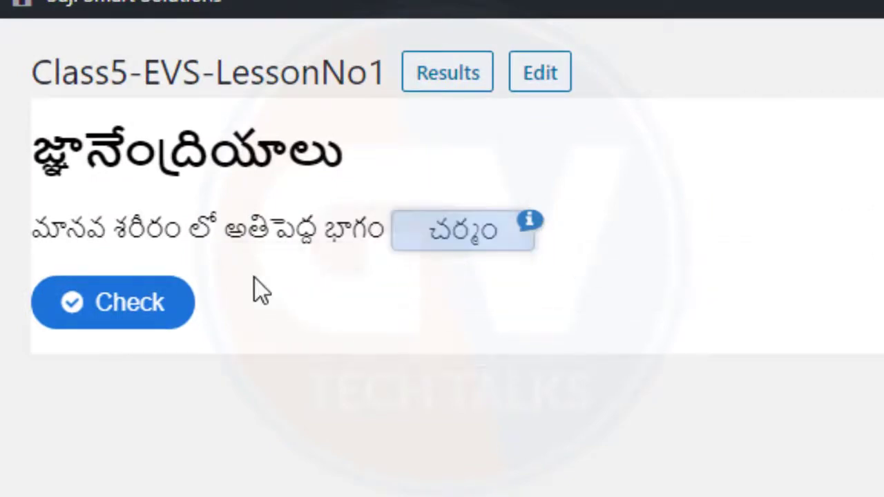
pyautogui.click(172, 302)
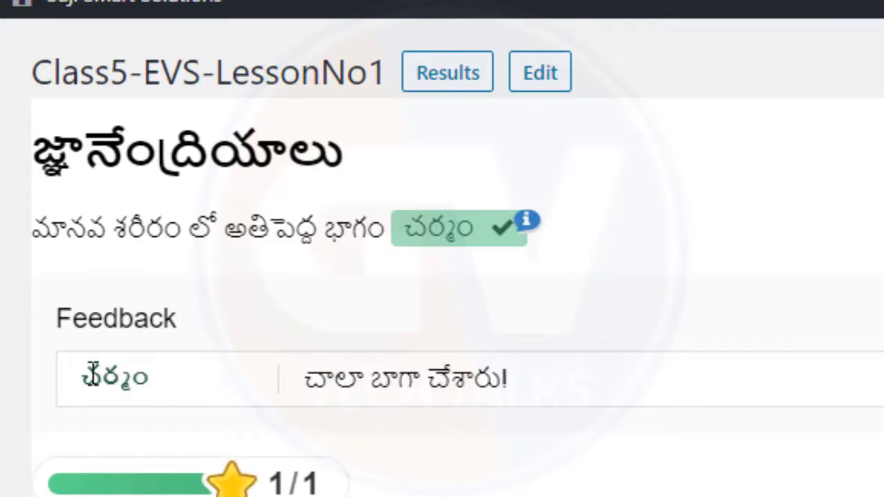
pyautogui.moveTo(90, 373); pyautogui.dragTo(614, 374)
pyautogui.click(614, 374)
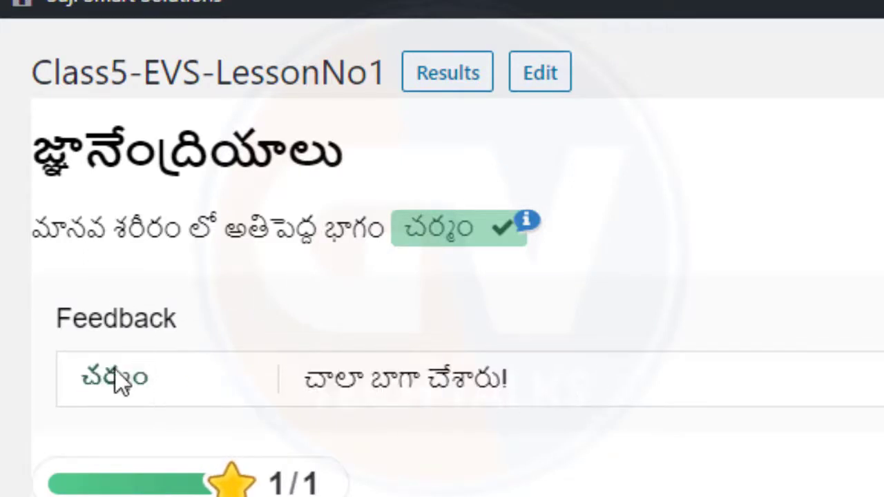
# Step: Retry the activity with the blank left empty, using its tip, and show the solution
pyautogui.click(159, 3)
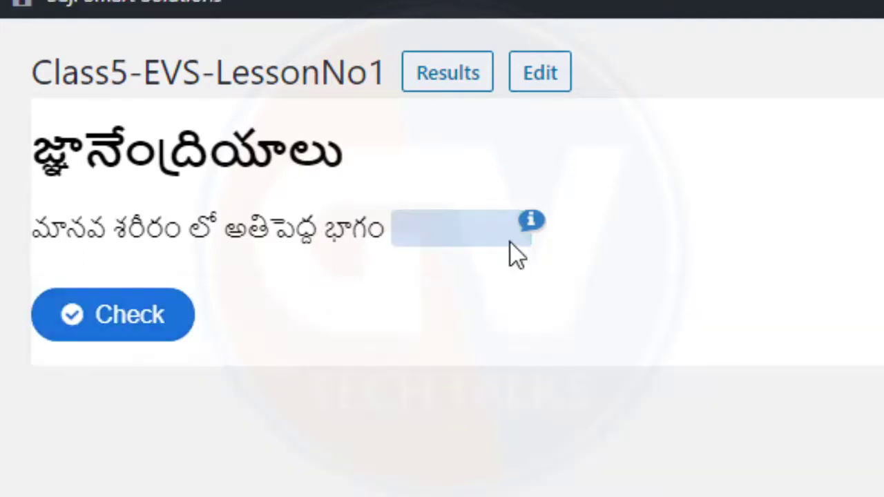
pyautogui.click(521, 227)
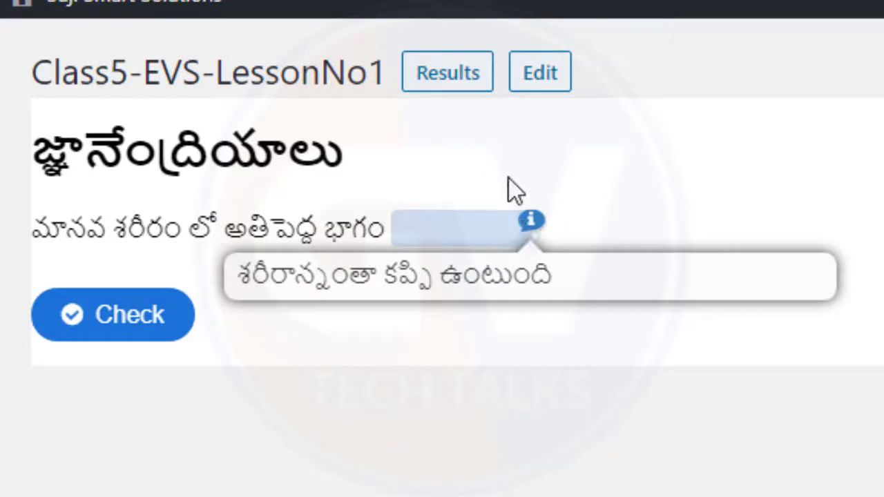
pyautogui.click(114, 333)
pyautogui.click(408, 332)
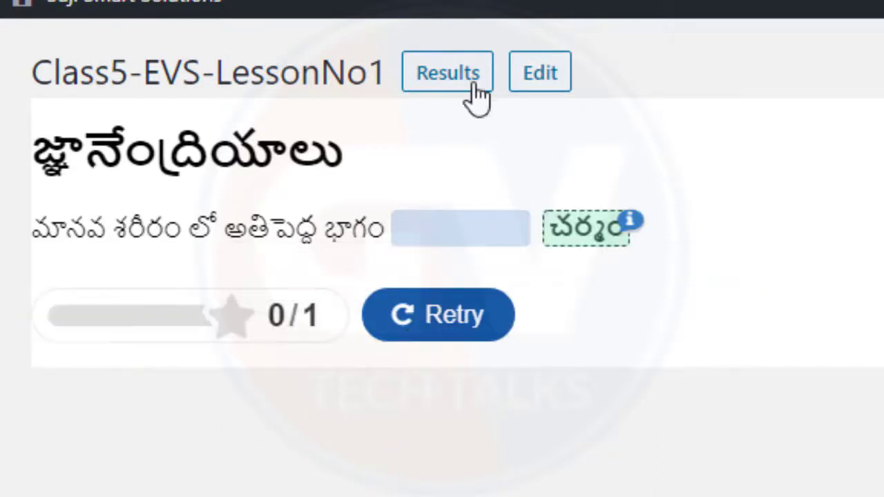
# Step: Reopen the activity for editing and add the second text line "చూపు ని ఇచ్చే జ్ఞానేంద్రియం *కన్ను" below the first
pyautogui.click(535, 78)
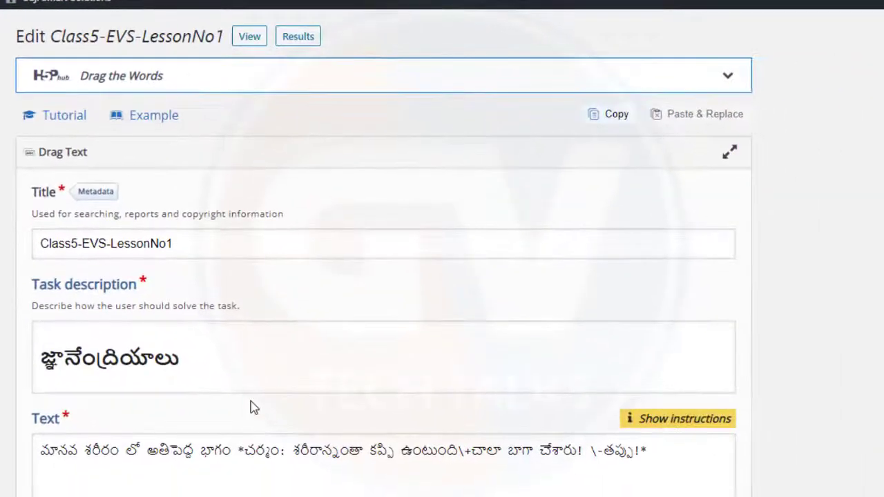
pyautogui.scroll(-1, 251, 407)
pyautogui.click(674, 400)
pyautogui.scroll(-3, 673, 397)
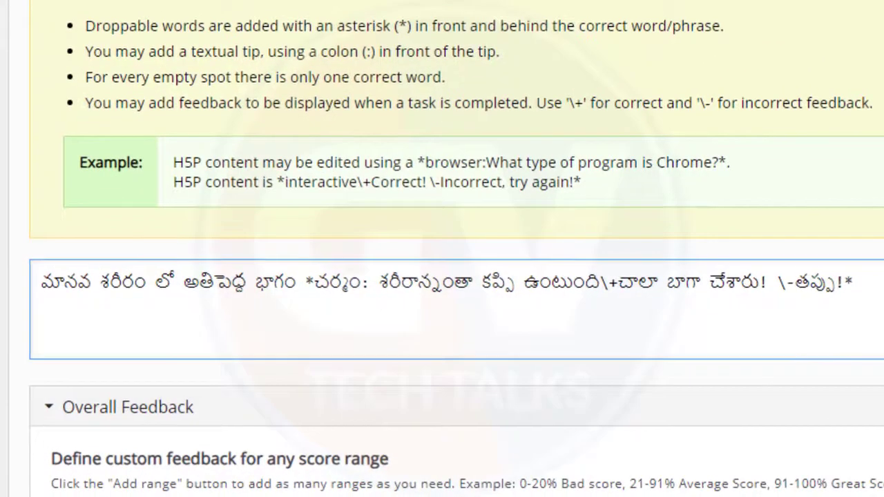
pyautogui.press('Return')
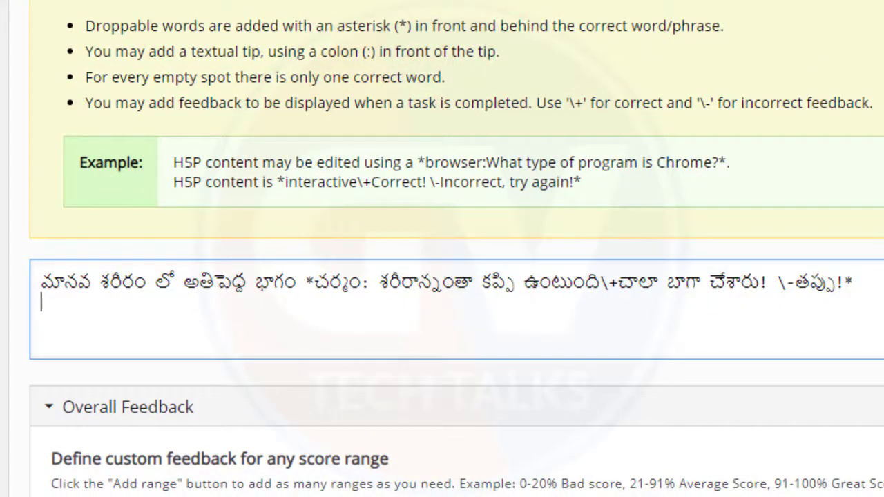
pyautogui.write('ch')
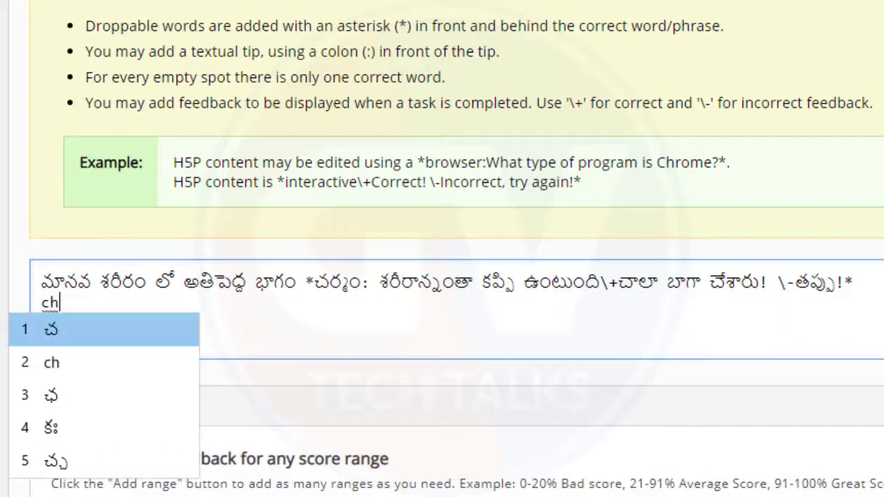
pyautogui.write('upu ni icche ')
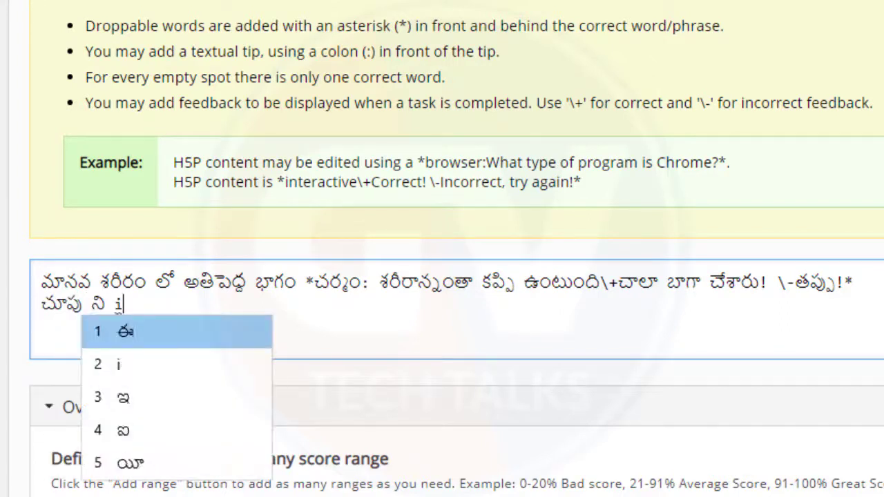
pyautogui.write('g')
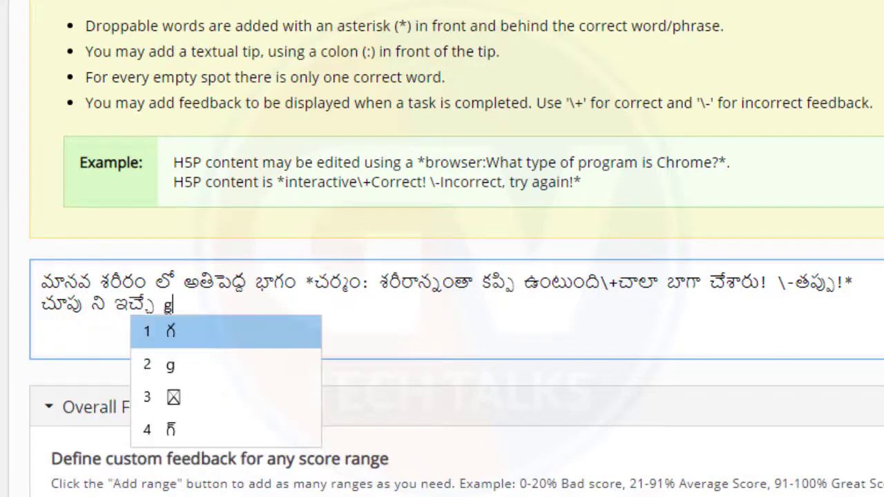
pyautogui.write('naanemd')
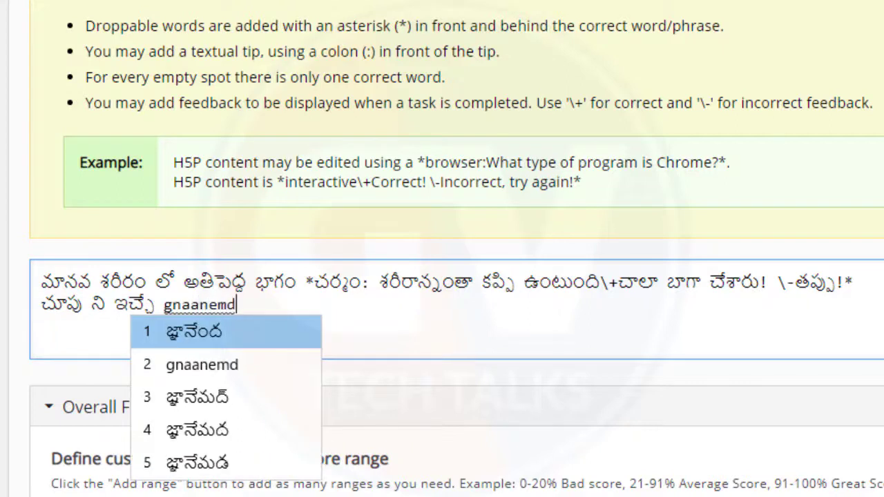
pyautogui.write('riyam *')
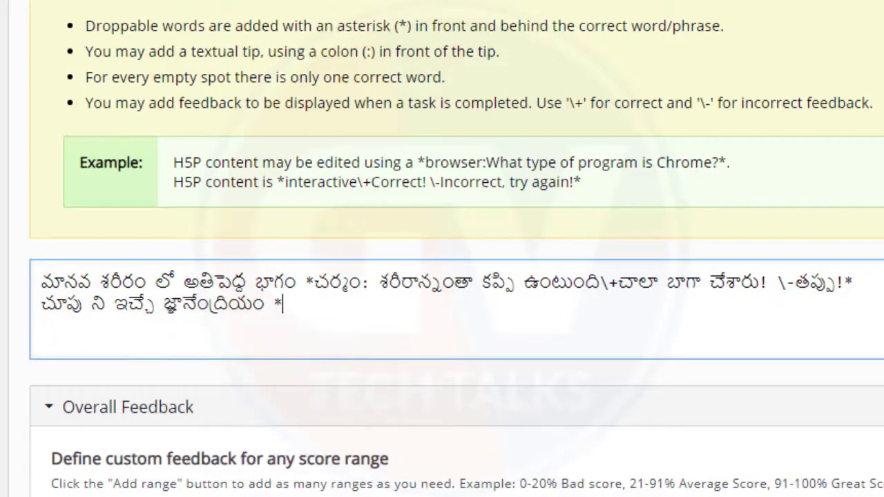
pyautogui.write('kannu ')
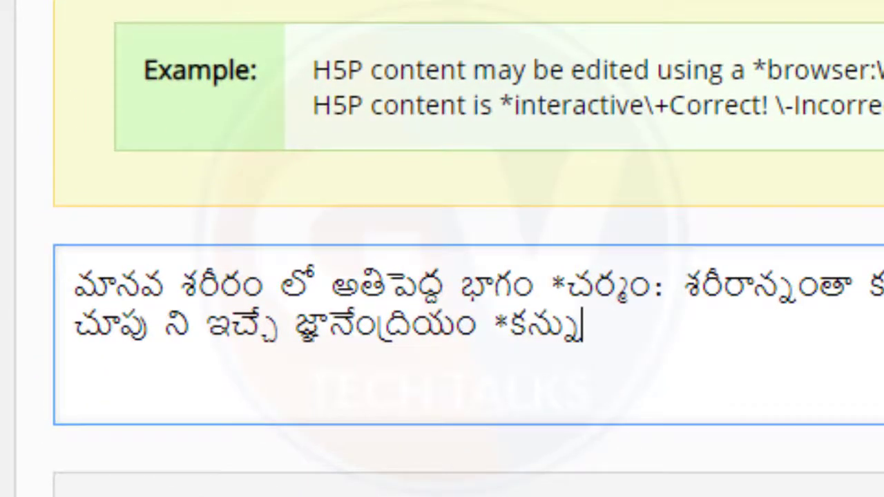
# Step: Complete the second line directly after కన్ను with the feedback "\+చాలా బాగా చేశారు \-తప్పు!" and a closing asterisk
pyautogui.write('\\+')
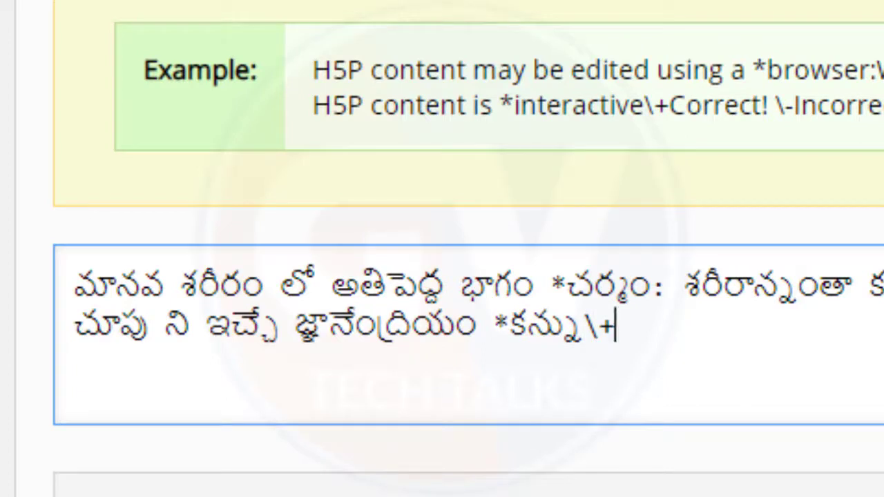
pyautogui.write(' చాలా బాగా చేశారు')
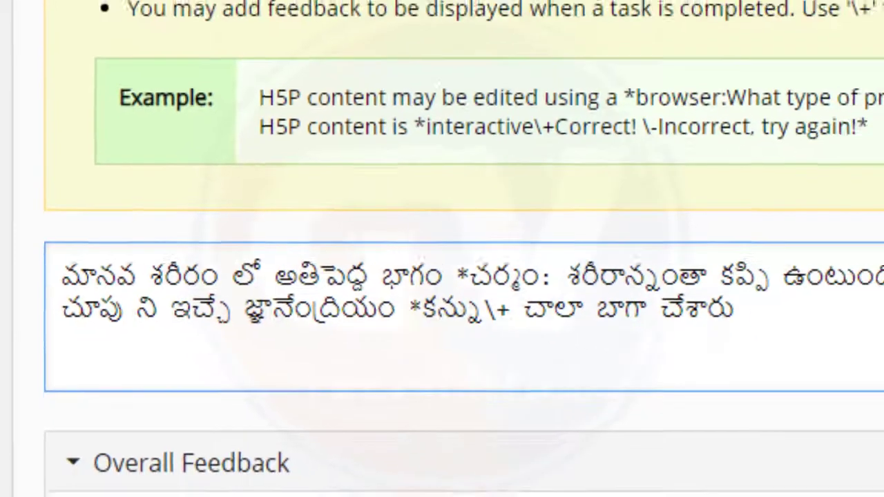
pyautogui.write(' \\-తప్పు!*')
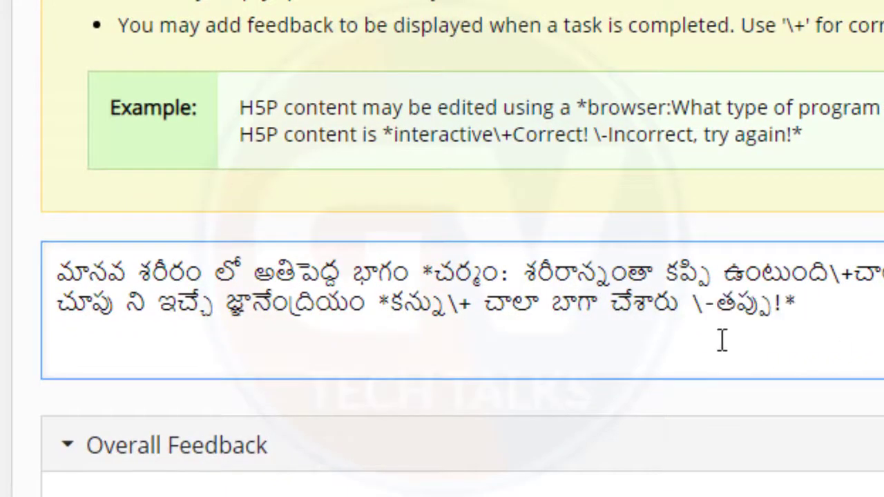
pyautogui.click(485, 306)
pyautogui.press('BackSpace')
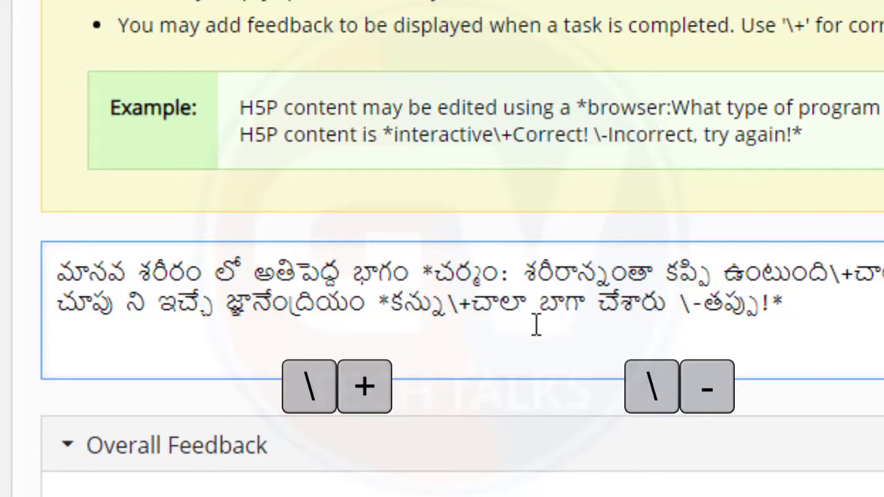
# Step: Add an exclamation mark after చేశారు in the second line and remove the space before "\-తప్పు!*"
pyautogui.click(688, 308)
pyautogui.click(806, 304)
pyautogui.moveTo(473, 304); pyautogui.dragTo(458, 306)
pyautogui.click(680, 306)
pyautogui.press('Left')
pyautogui.write('!')
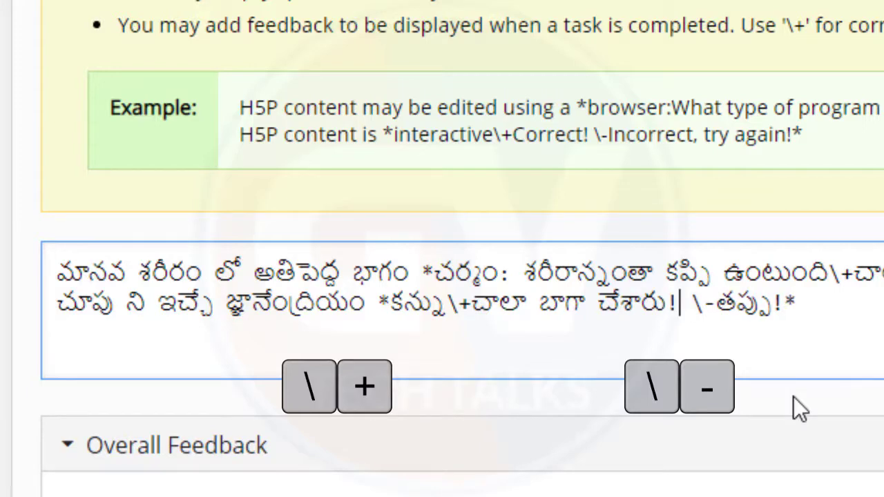
pyautogui.press('Delete')
pyautogui.click(840, 296)
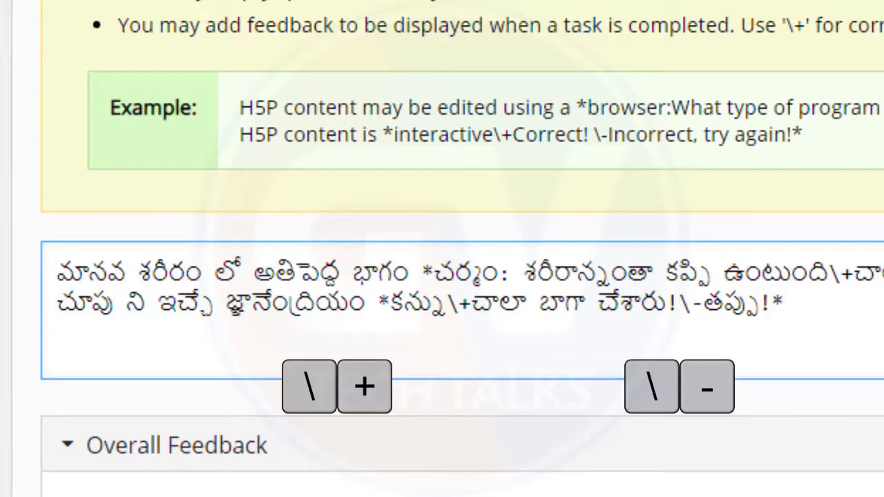
# Step: Update the activity, test it with కన్ను in the first blank and చర్మం in the second, and review the tip and feedback
pyautogui.scroll(10, 442, 276)
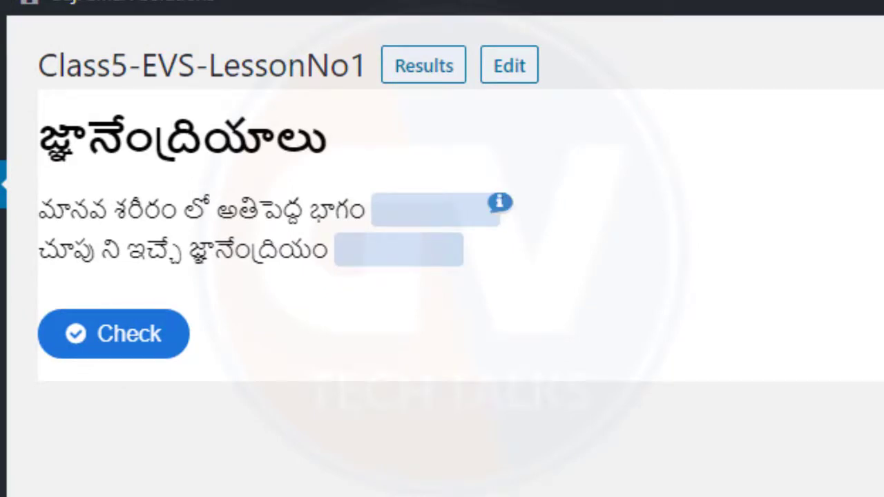
pyautogui.moveTo(460, 221); pyautogui.dragTo(416, 211)
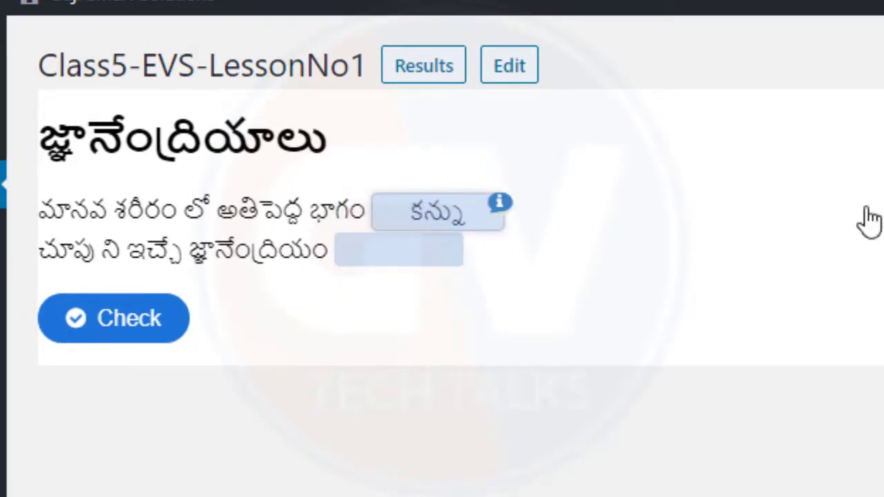
pyautogui.moveTo(869, 221); pyautogui.dragTo(405, 256)
pyautogui.click(503, 204)
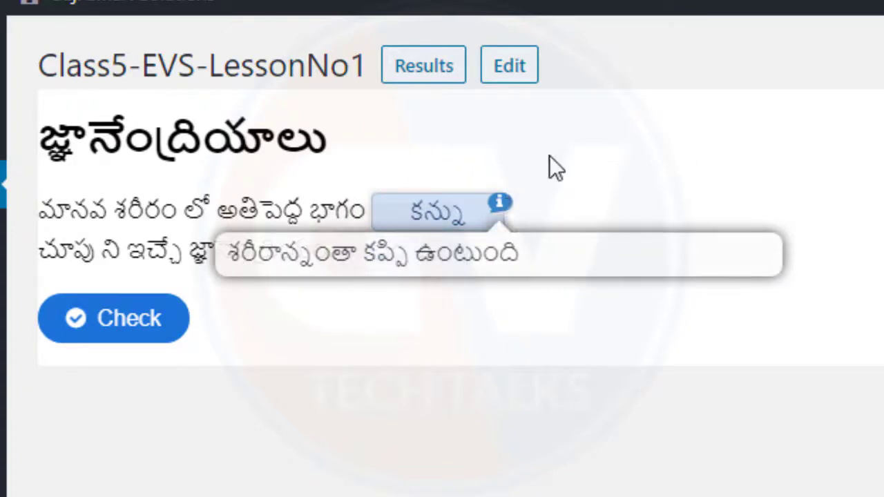
pyautogui.click(103, 316)
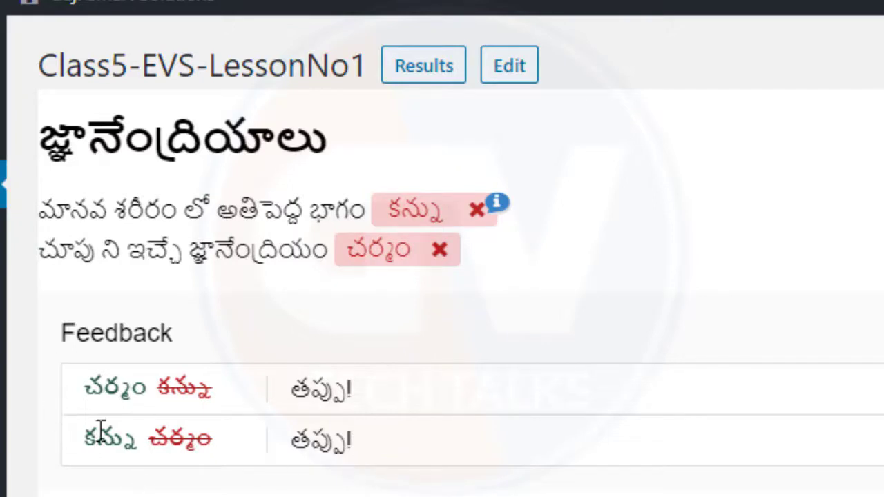
pyautogui.doubleClick(304, 390)
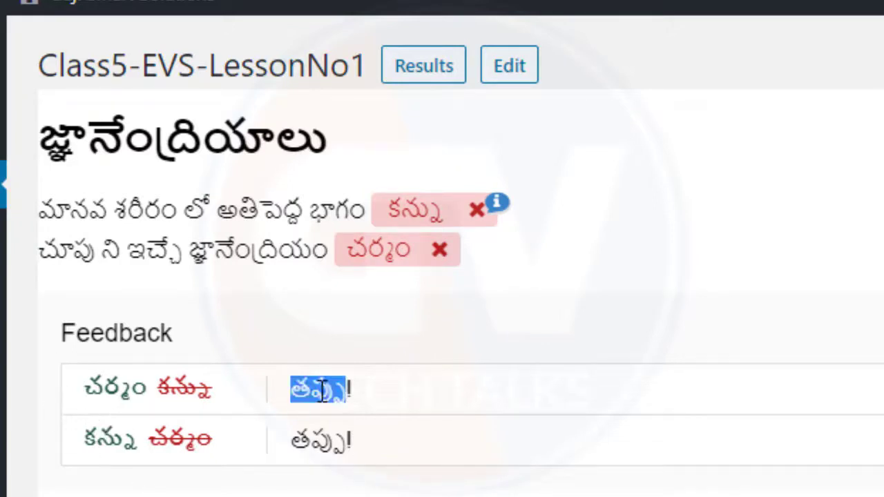
pyautogui.click(468, 395)
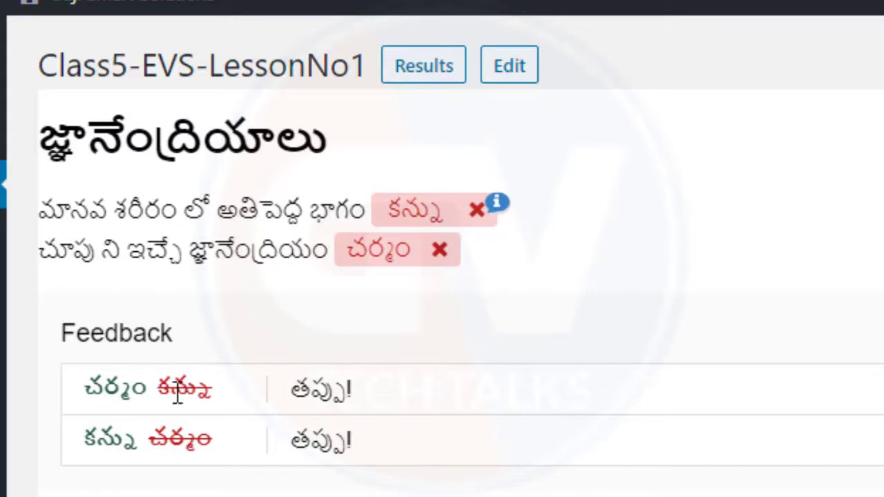
pyautogui.doubleClick(98, 333)
pyautogui.click(863, 436)
# Step: Reopen the activity for editing and go to its overall feedback settings
pyautogui.click(511, 66)
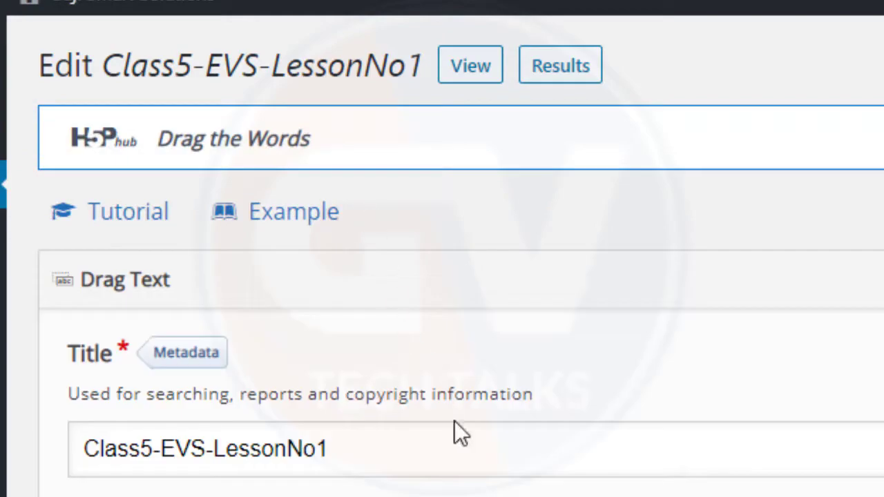
pyautogui.scroll(-10, 454, 433)
pyautogui.scroll(-3, 443, 277)
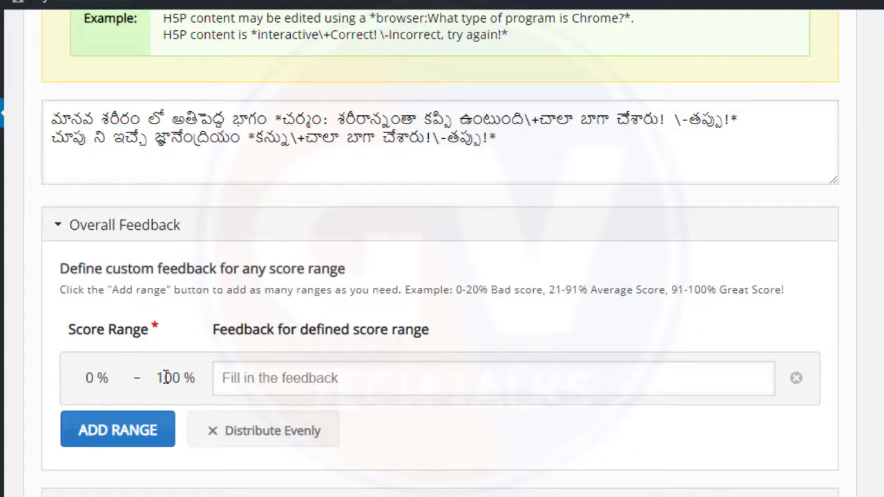
pyautogui.click(259, 377)
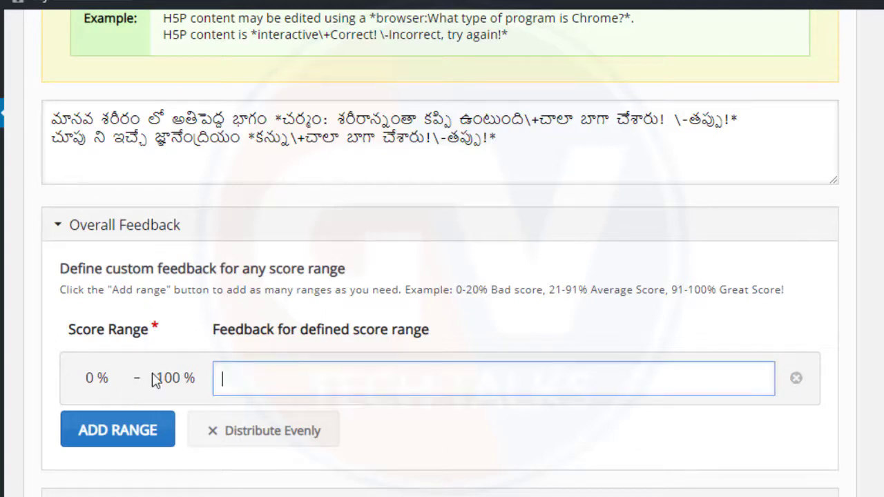
pyautogui.click(132, 380)
pyautogui.click(257, 379)
pyautogui.write('50')
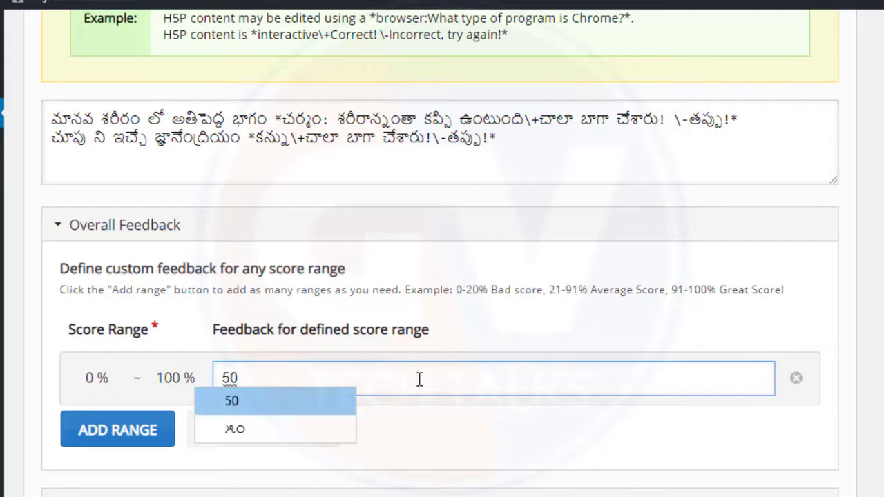
pyautogui.click(355, 343)
pyautogui.click(283, 386)
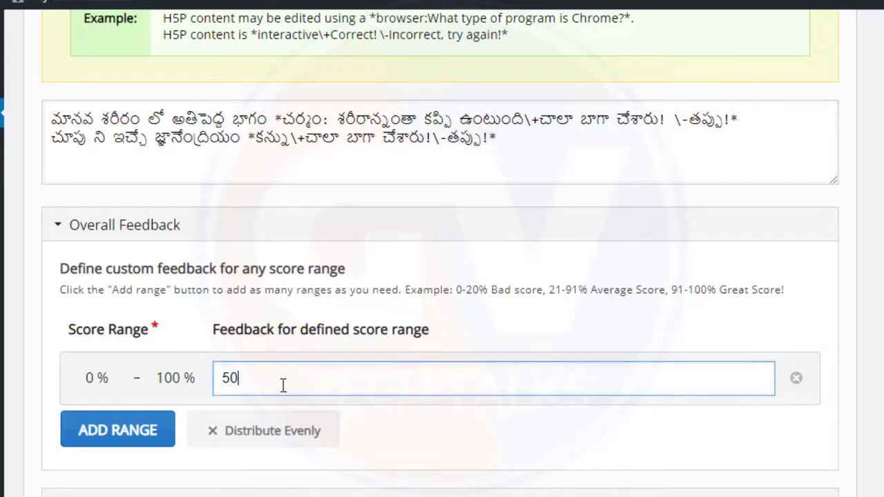
# Step: Add a second score range to the overall feedback and set the first range's upper limit to 50%
pyautogui.click(131, 432)
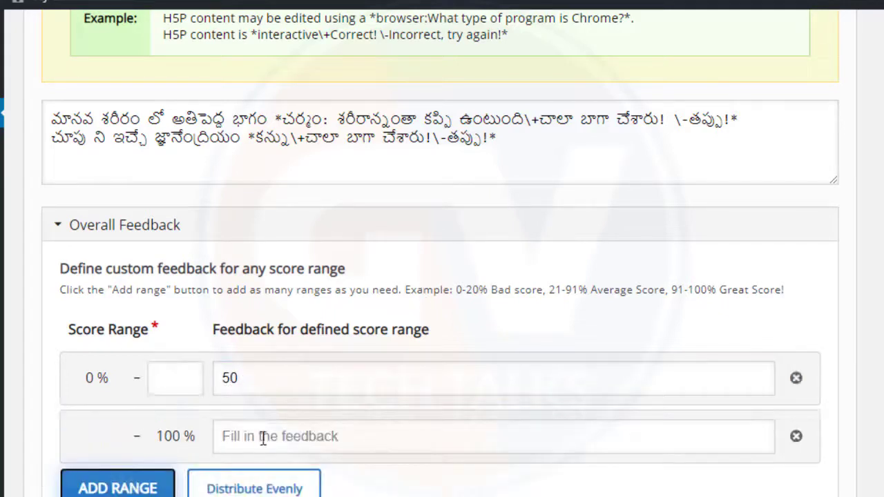
pyautogui.click(196, 391)
pyautogui.write('50')
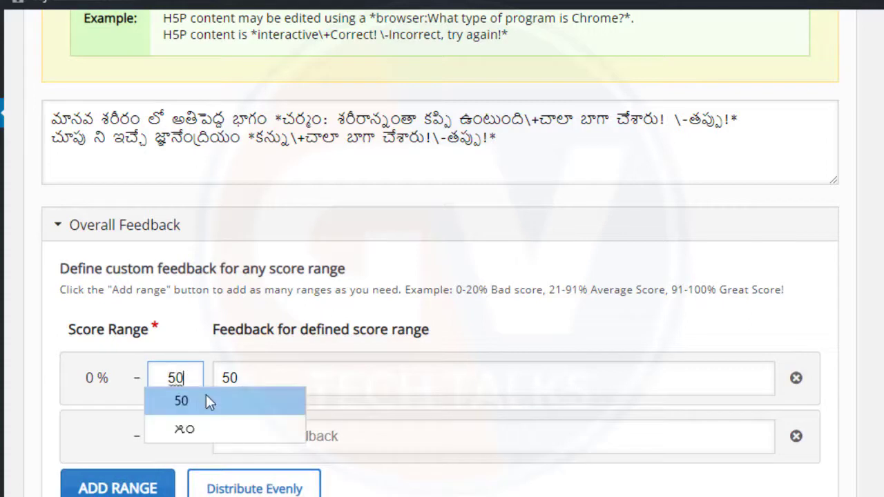
# Step: Replace the first score range's feedback with "బాగా చేశారు", reusing the wording from the activity text
pyautogui.click(270, 378)
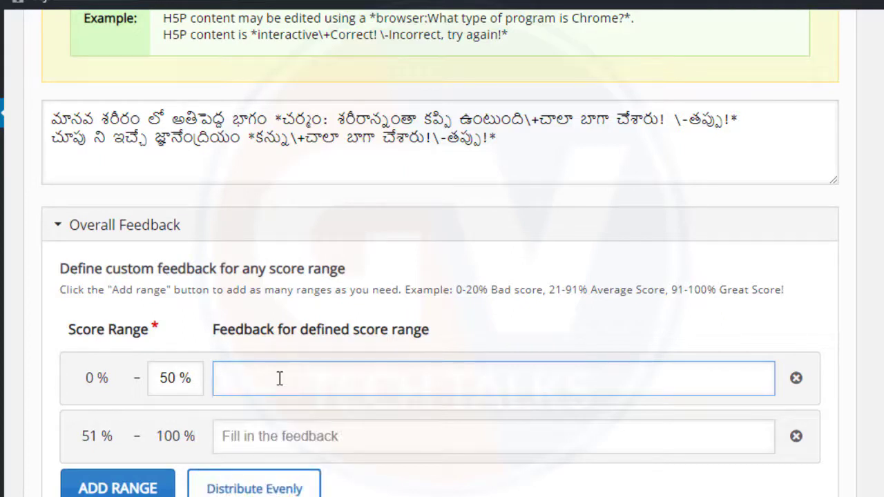
pyautogui.write('\\-తప్పు!*')
pyautogui.hotkey('ctrl', 'a')
pyautogui.press('BackSpace')
pyautogui.moveTo(427, 141); pyautogui.dragTo(303, 143)
pyautogui.hotkey('ctrl', 'c')
pyautogui.click(261, 378)
pyautogui.hotkey('ctrl', 'v')
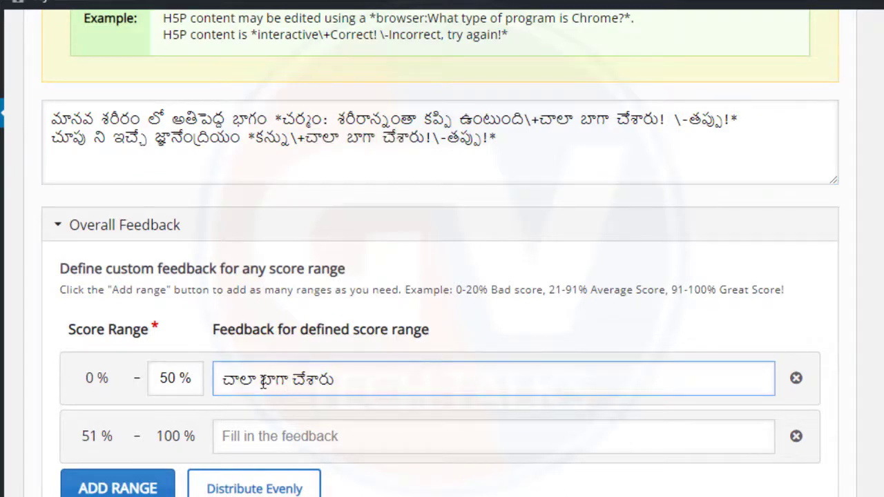
pyautogui.doubleClick(263, 381)
pyautogui.press('BackSpace')
# Step: Copy "చాలా బాగా చేశారు" from the activity text as the feedback for the 51–100% range
pyautogui.click(297, 436)
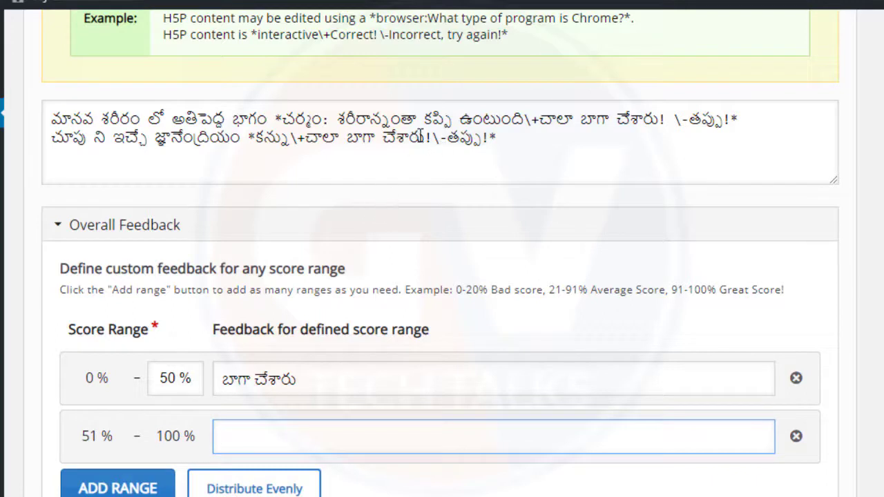
pyautogui.moveTo(417, 137); pyautogui.dragTo(305, 137)
pyautogui.hotkey('ctrl', 'c')
pyautogui.click(297, 438)
pyautogui.hotkey('ctrl', 'v')
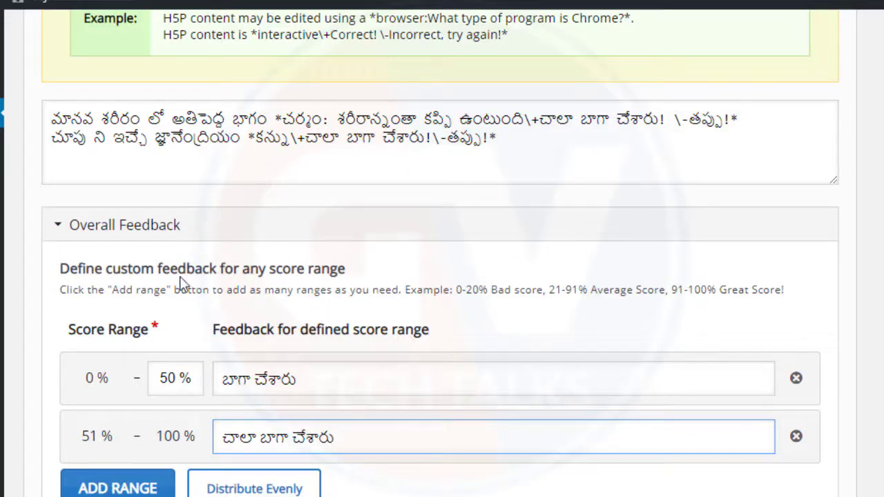
# Step: Request an even distribution of the score ranges but cancel it, and expand the behavioural settings
pyautogui.click(278, 492)
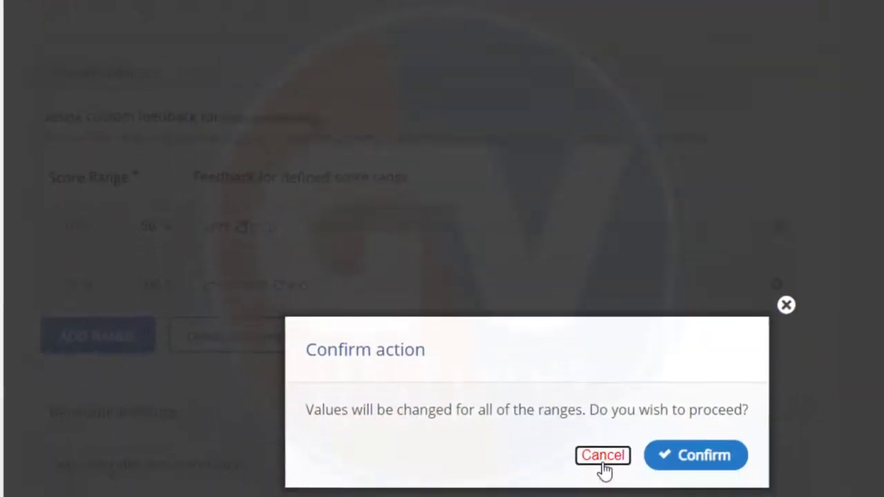
pyautogui.click(601, 470)
pyautogui.scroll(-1, 290, 296)
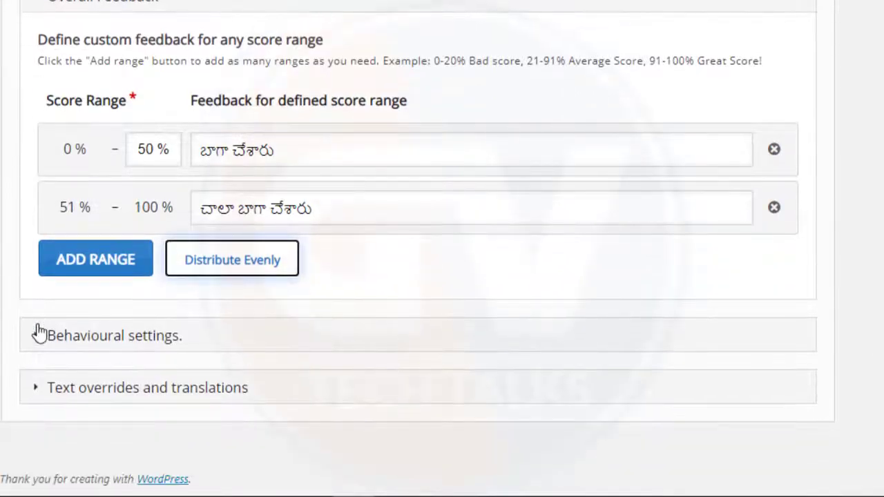
pyautogui.click(37, 339)
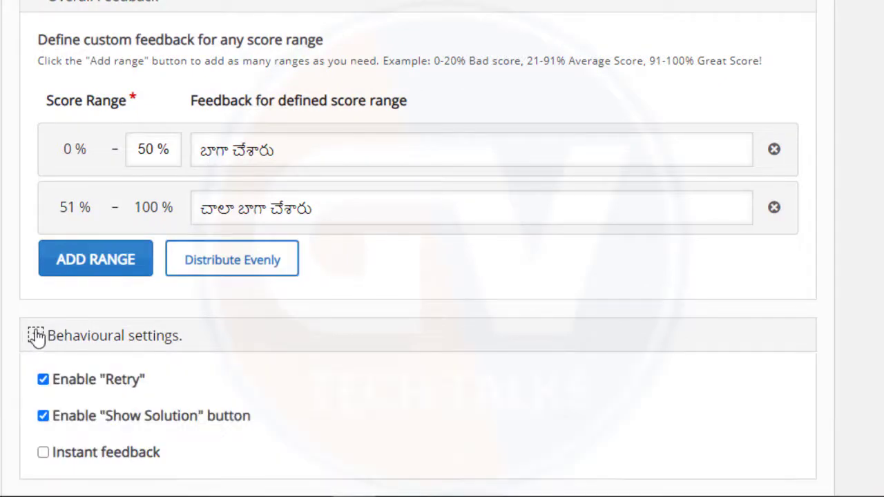
# Step: Enable instant feedback in the behavioural settings and compare it with the activity text
pyautogui.scroll(-2, 28, 324)
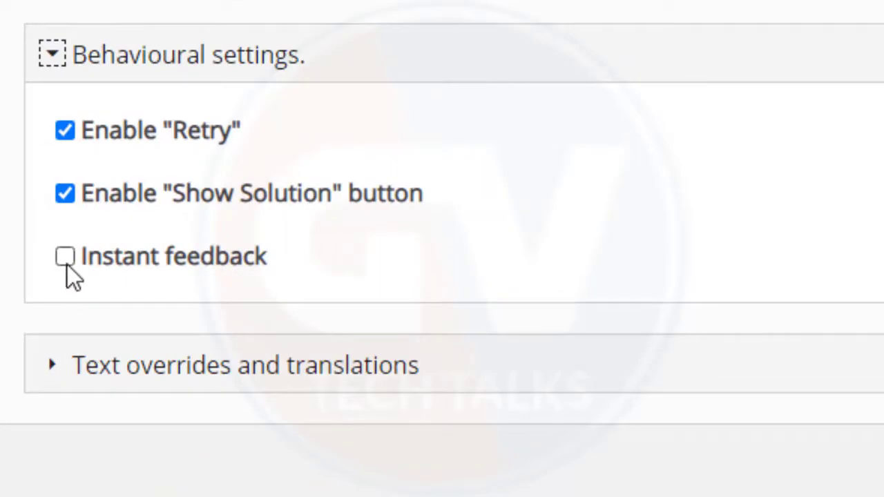
pyautogui.click(65, 257)
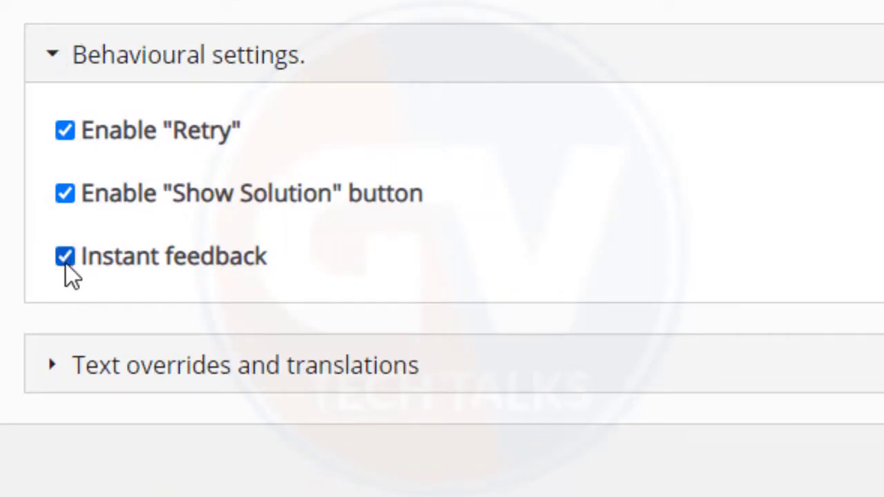
pyautogui.scroll(8, 436, 85)
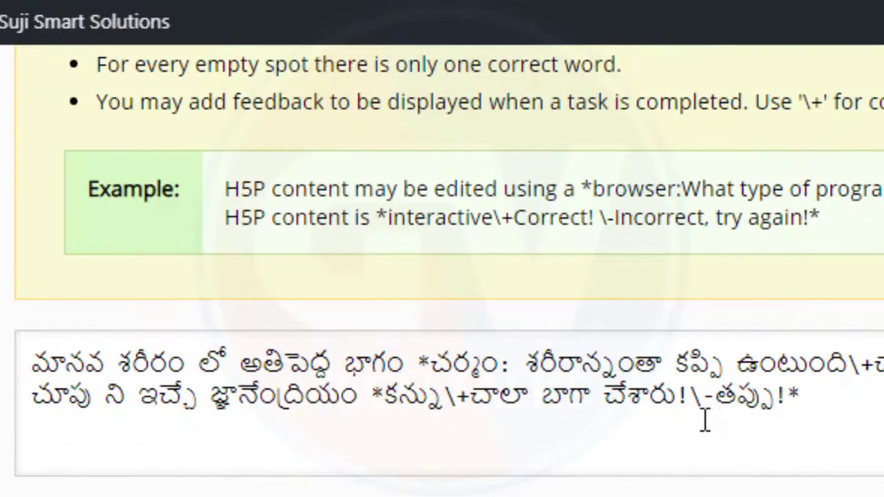
pyautogui.click(853, 405)
pyautogui.scroll(-8, 853, 404)
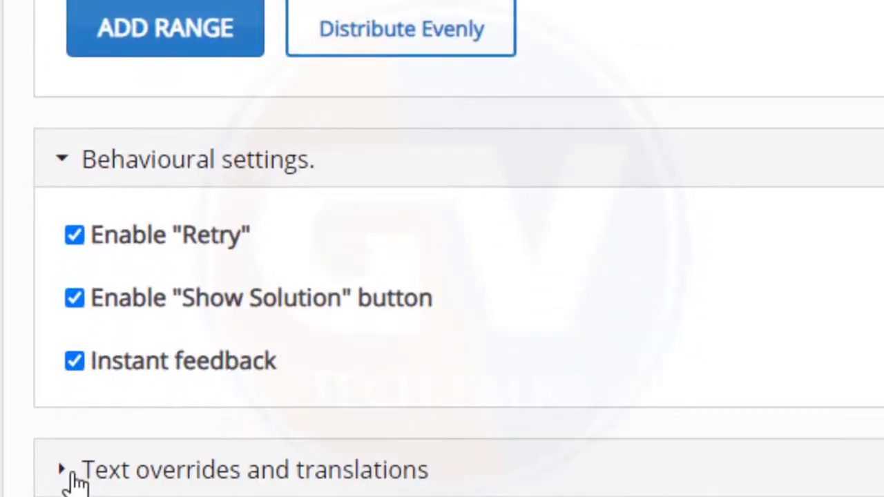
# Step: Expand the Drag Text translations under the text overrides and set the "Check" button text to "చెక్ చేయండి"
pyautogui.click(64, 473)
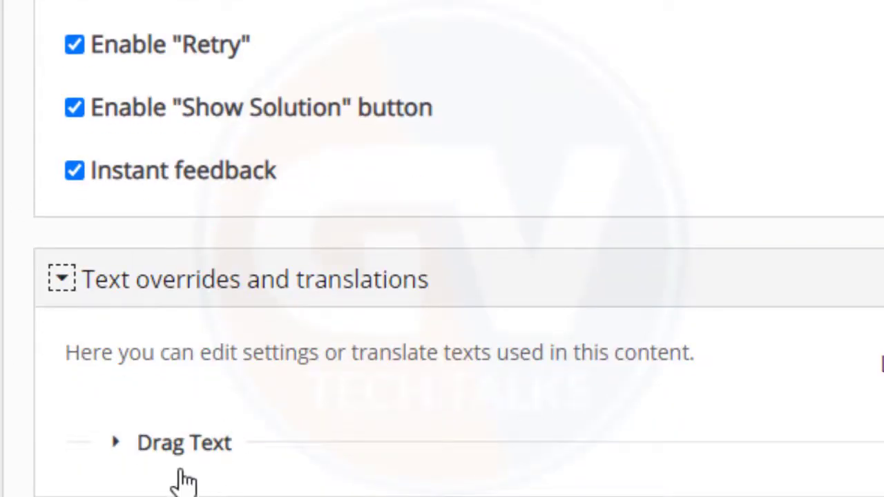
pyautogui.click(115, 442)
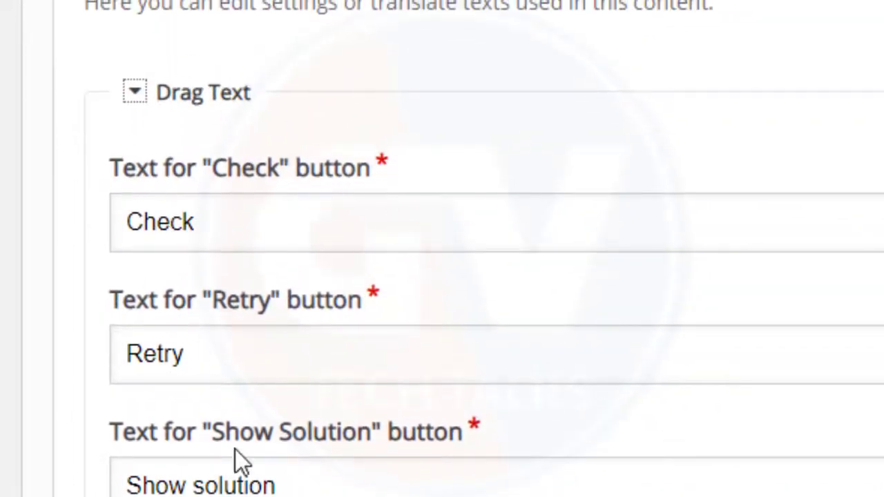
pyautogui.press('Tab')
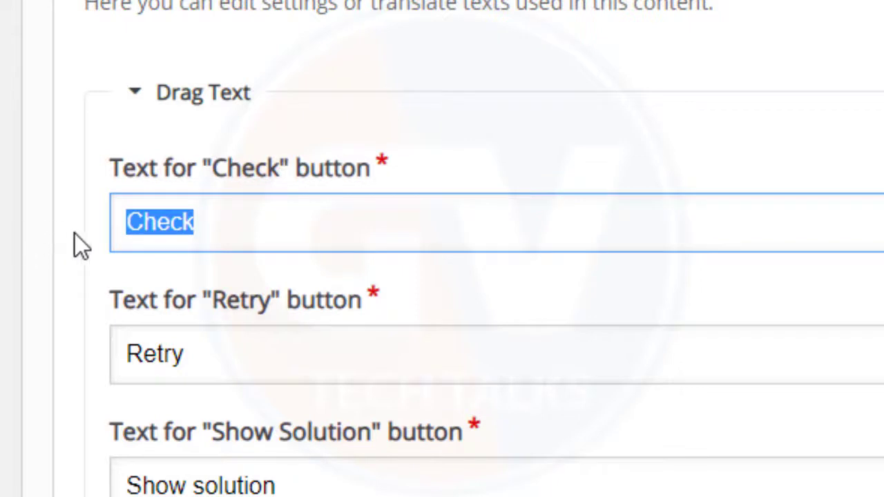
pyautogui.click(201, 378)
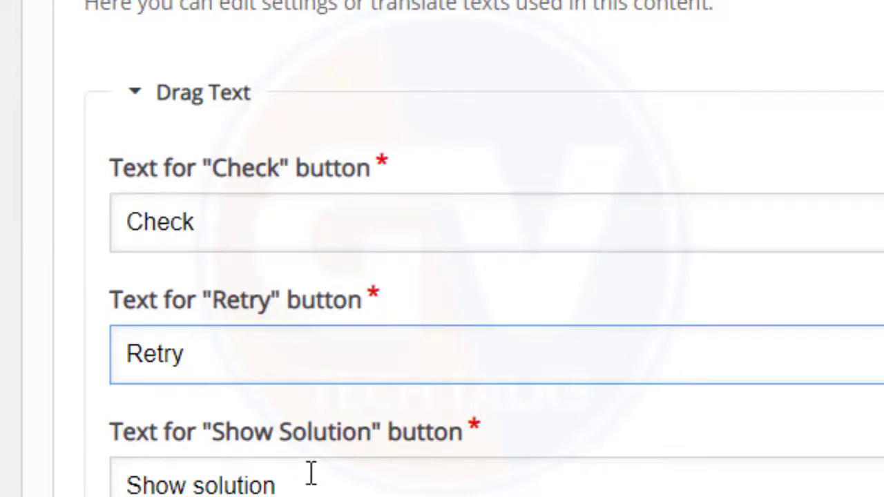
pyautogui.click(298, 488)
pyautogui.tripleClick(299, 488)
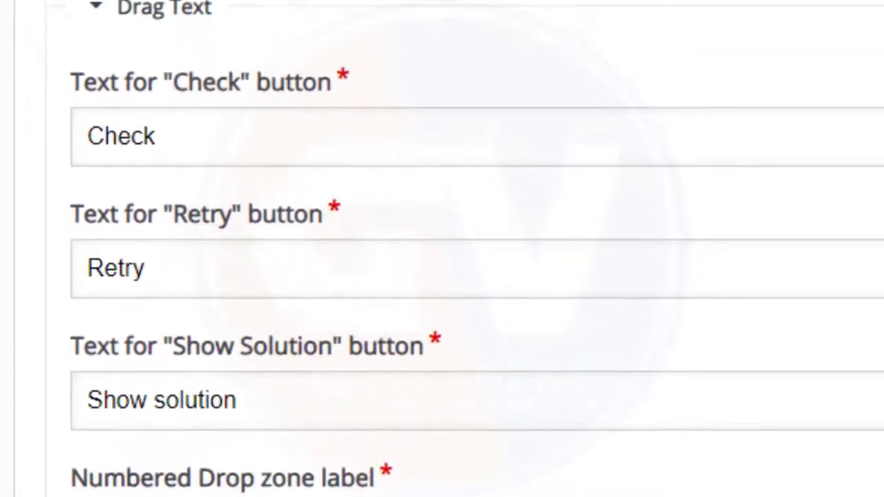
pyautogui.moveTo(219, 125); pyautogui.dragTo(82, 123)
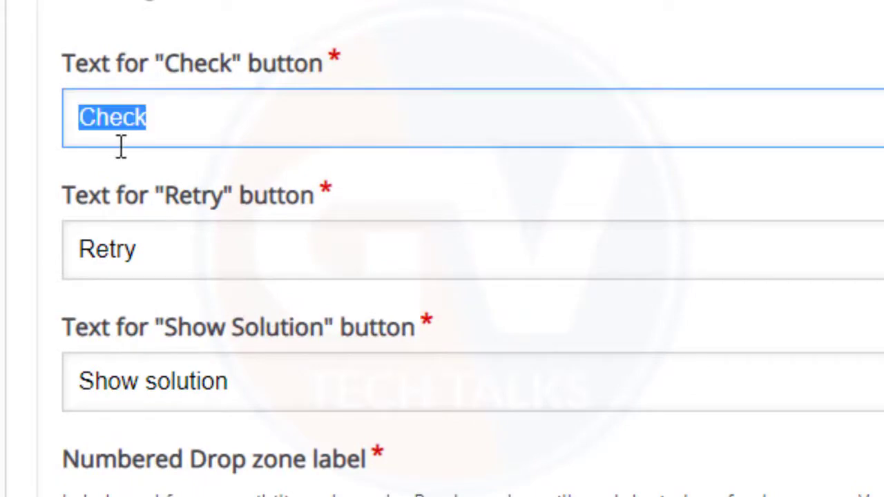
pyautogui.write('check cheyandi')
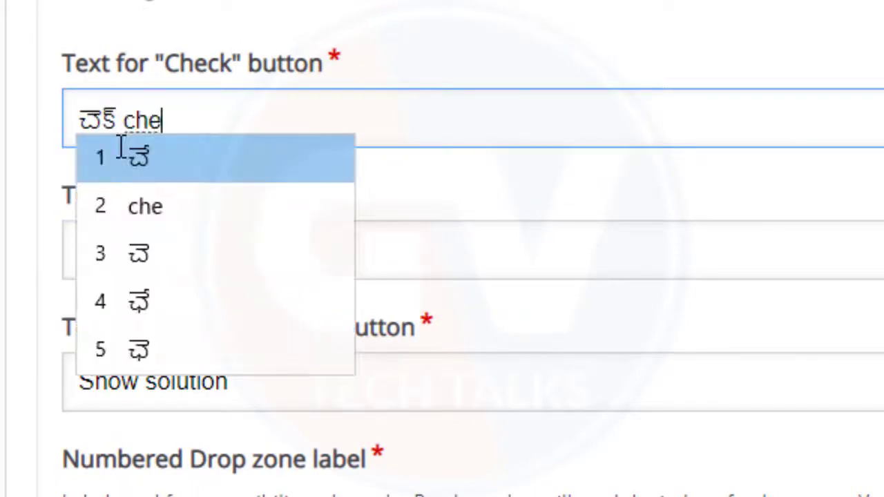
pyautogui.press('space')
# Step: Set the "Retry" button text to "మళ్ళీ ప్రయత్నించండి" and the "Show Solution" button text to "జవాబులు"
pyautogui.moveTo(253, 253); pyautogui.dragTo(12, 255)
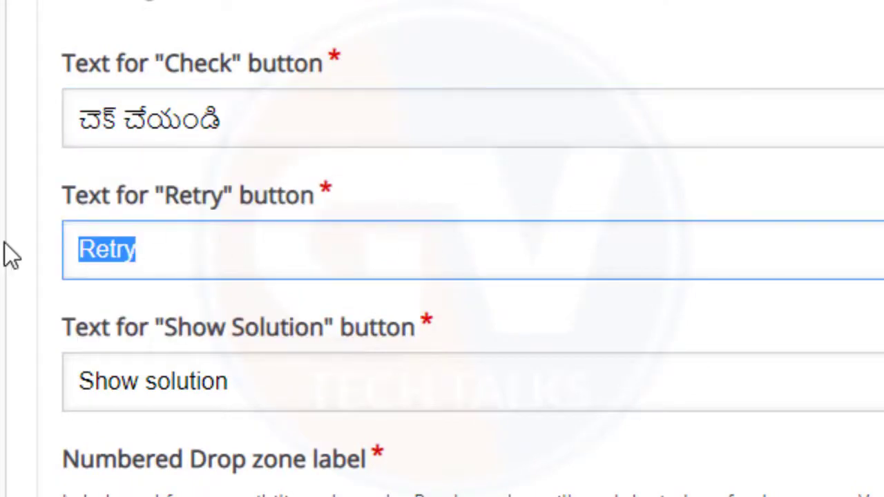
pyautogui.write('malli praya')
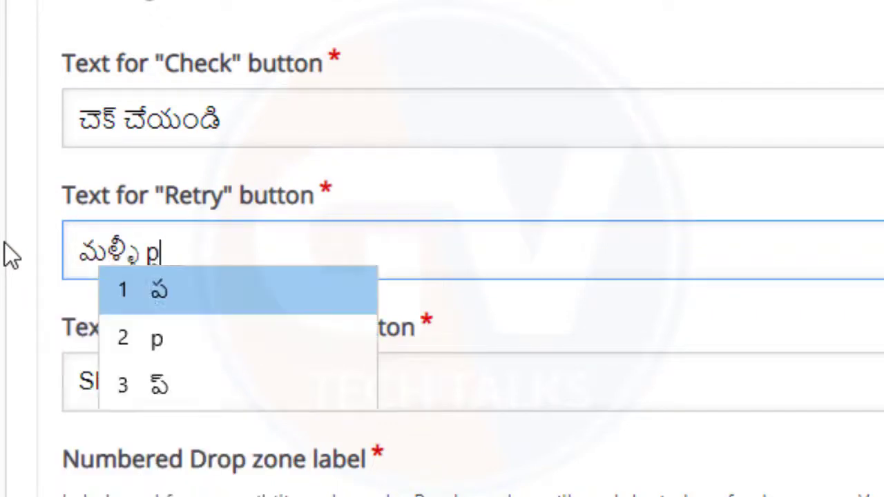
pyautogui.write('tnimchandi')
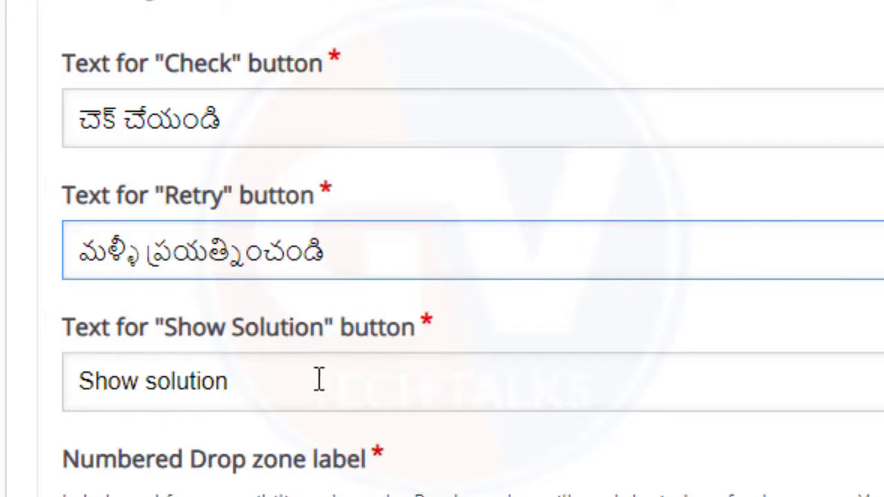
pyautogui.press('Tab')
pyautogui.write('javaabulu')
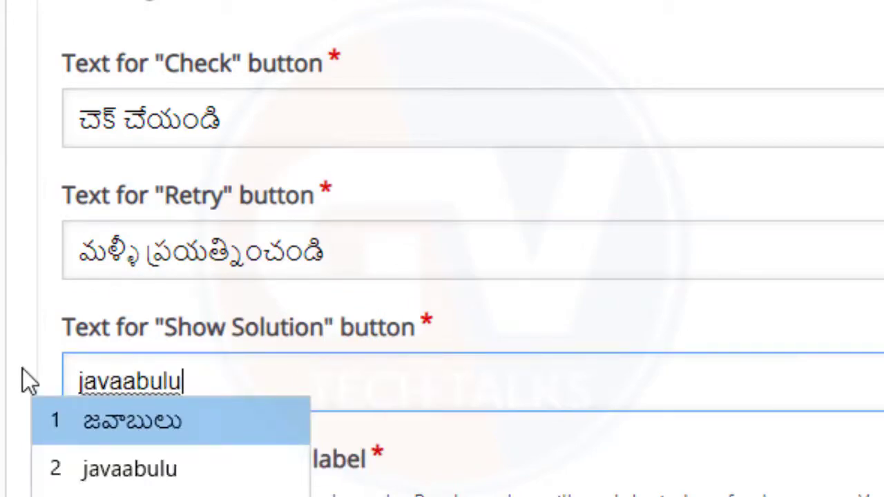
pyautogui.press('Tab')
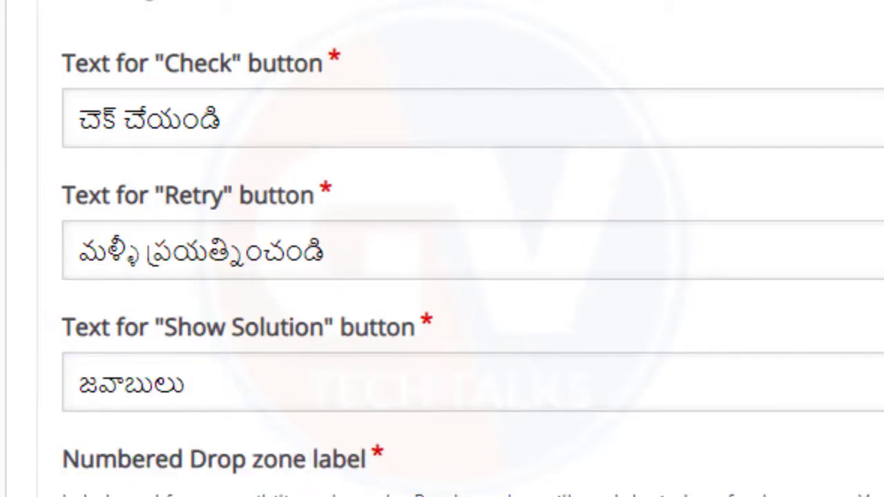
# Step: Review the remaining Drag Text labels and update the activity
pyautogui.scroll(-10, 442, 277)
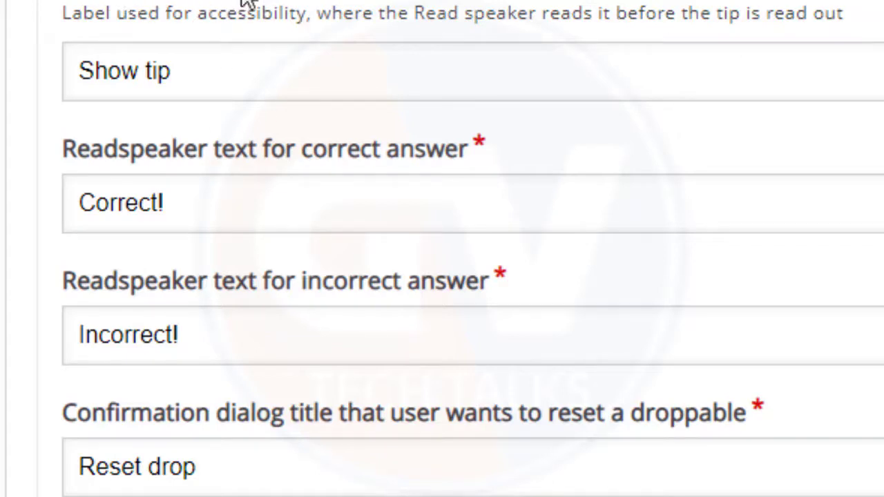
pyautogui.scroll(-2, 146, 319)
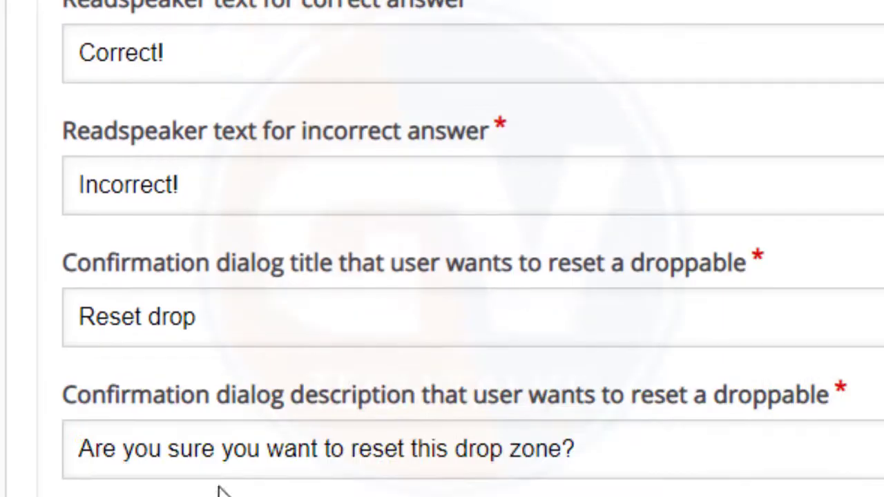
pyautogui.scroll(-5, 30, 350)
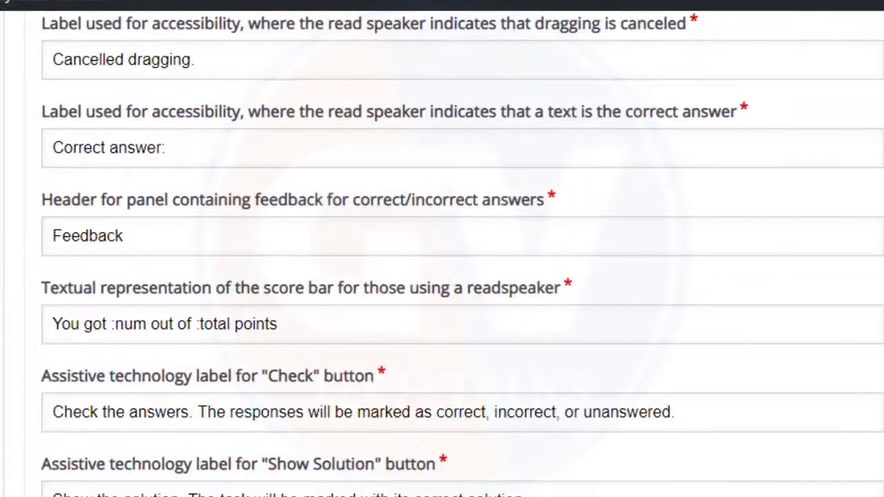
pyautogui.scroll(15, 76, 424)
pyautogui.scroll(10, 442, 276)
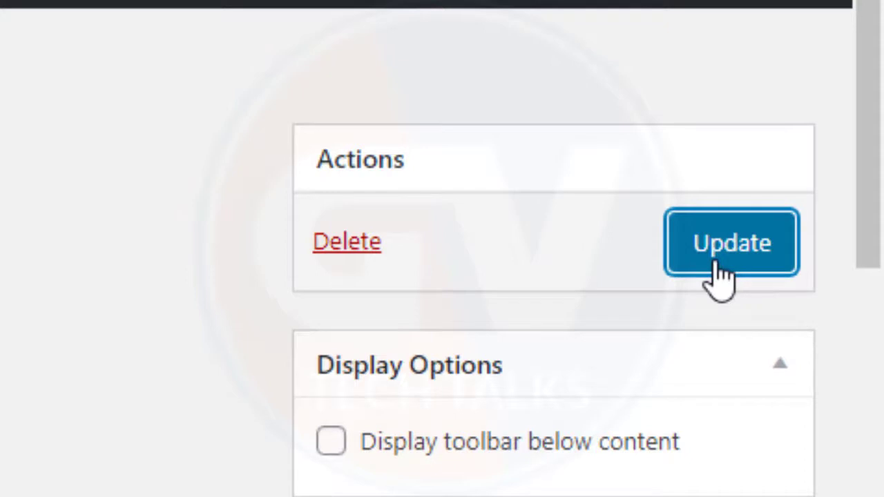
pyautogui.click(719, 276)
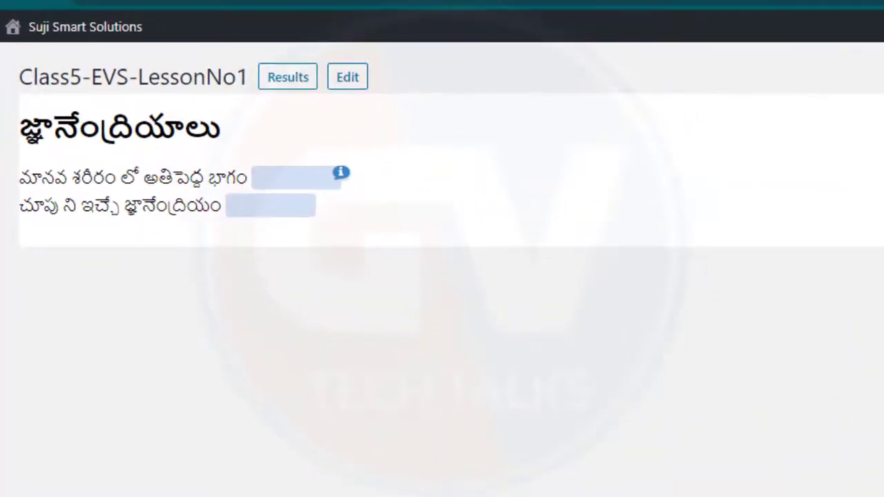
# Step: Test wrong answers by placing "కన్ను" in the first blank and "చర్మం" in the second, and reveal the solutions
pyautogui.moveTo(854, 181); pyautogui.dragTo(331, 183)
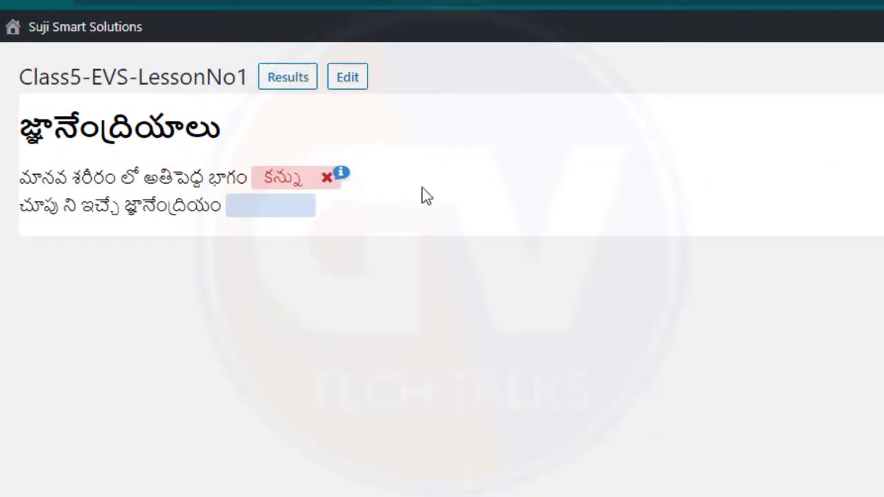
pyautogui.moveTo(855, 200); pyautogui.dragTo(272, 206)
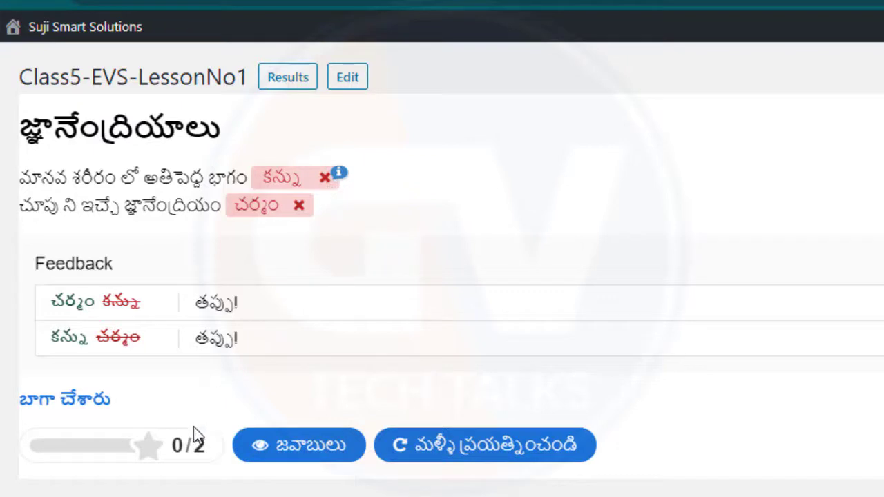
pyautogui.moveTo(30, 407); pyautogui.dragTo(118, 405)
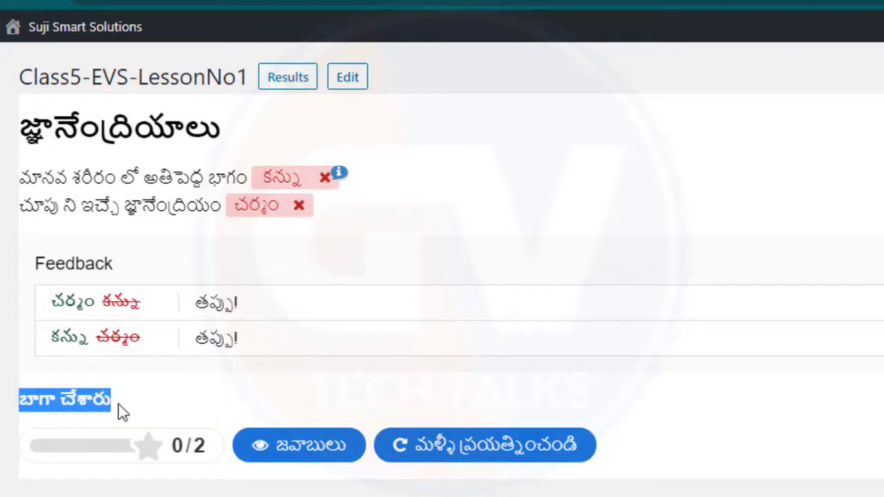
pyautogui.click(120, 405)
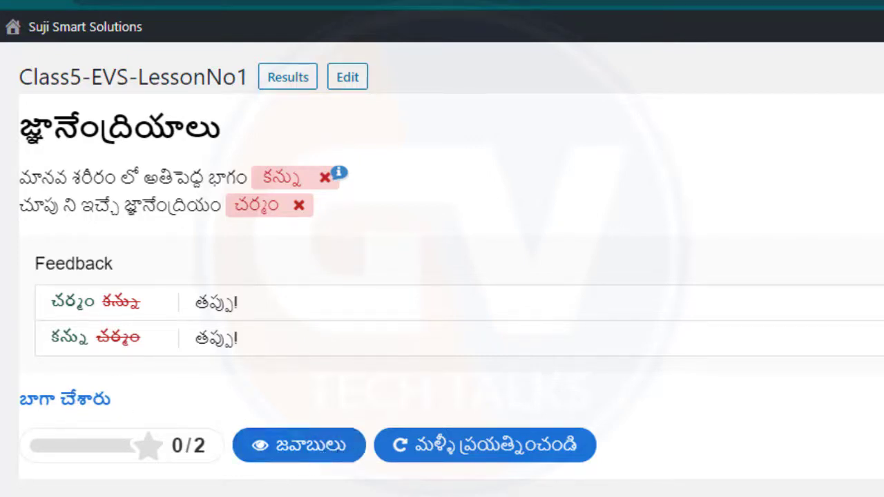
pyautogui.tripleClick(53, 397)
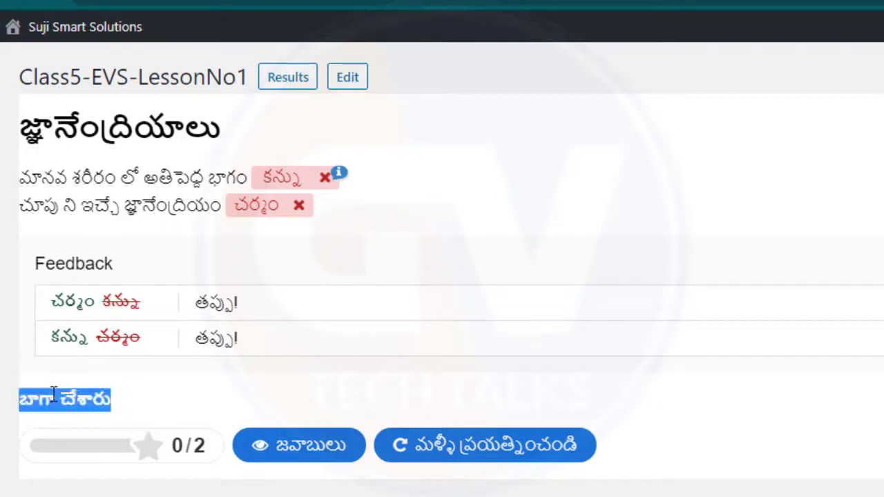
pyautogui.click(175, 385)
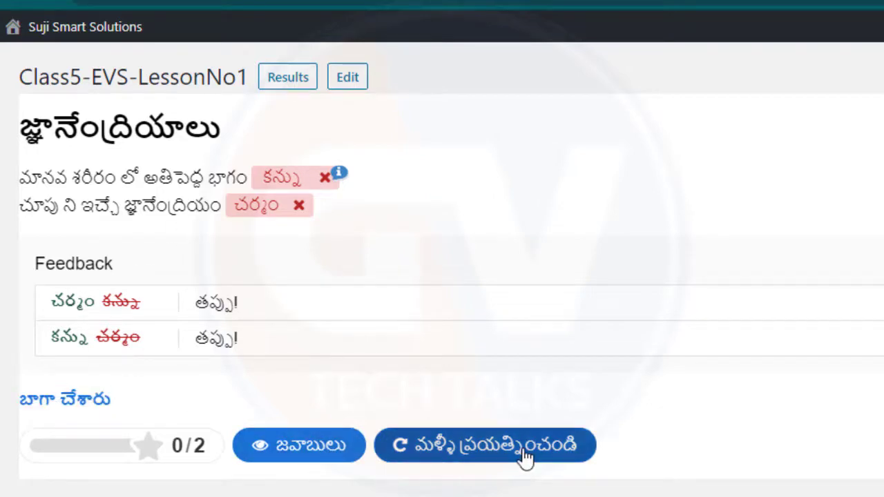
pyautogui.click(301, 463)
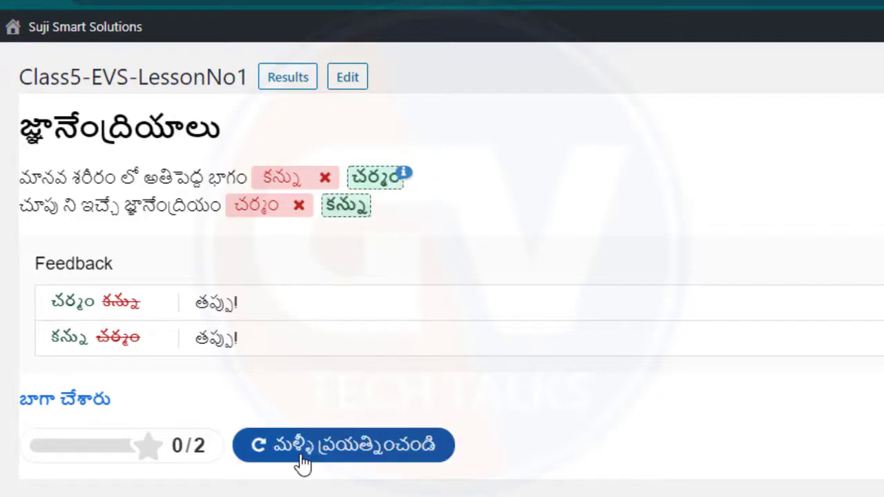
# Step: Retry the activity with "చర్మం" in the first blank and "కన్ను" in the second
pyautogui.click(371, 450)
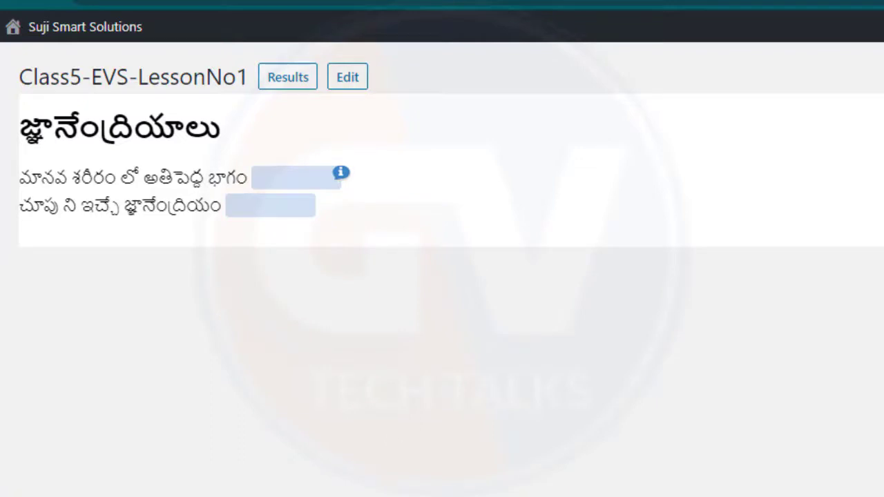
pyautogui.moveTo(381, 189); pyautogui.dragTo(307, 178)
pyautogui.moveTo(619, 187); pyautogui.dragTo(314, 220)
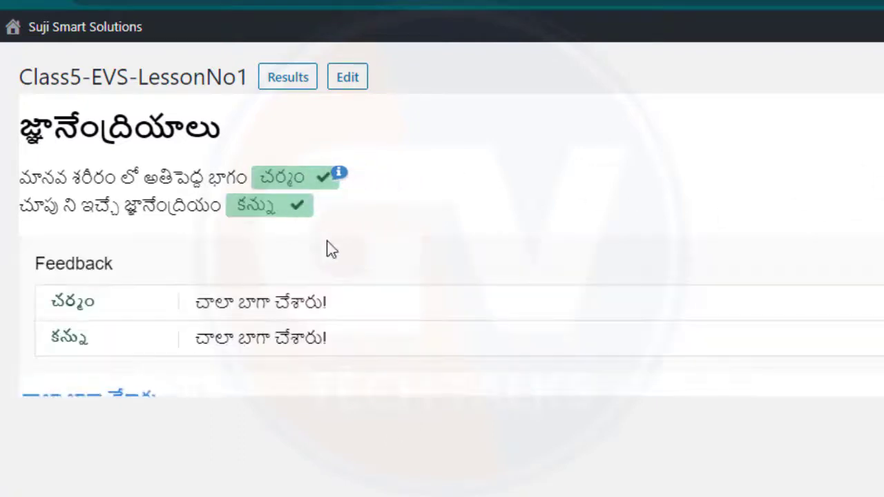
# Step: Open the Class5-EVS-LessonNo1 activity for editing and show the instructions for its Text field
pyautogui.click(354, 78)
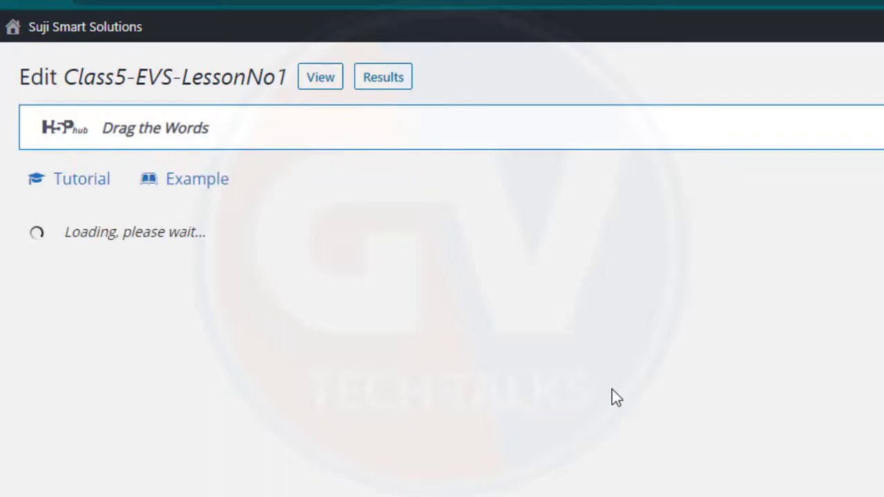
pyautogui.scroll(-7, 493, 420)
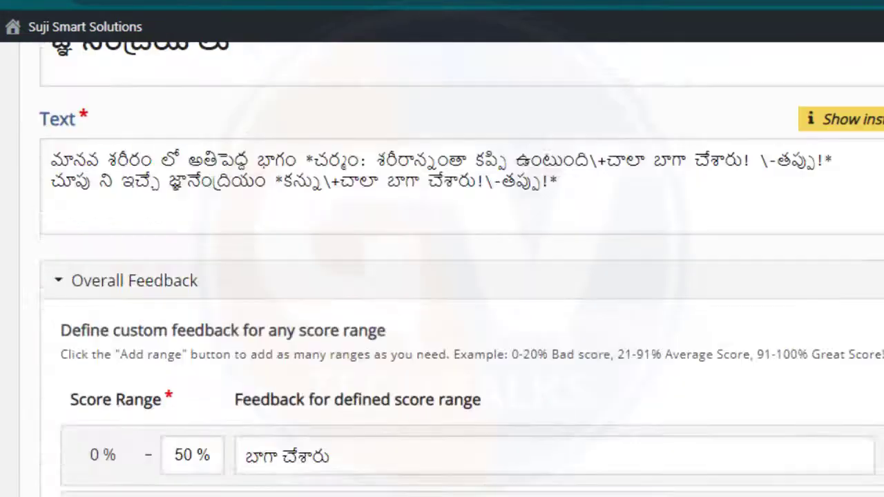
pyautogui.click(840, 120)
pyautogui.scroll(-4, 461, 269)
# Step: Set the upper limit of the first overall feedback range to 49%
pyautogui.click(188, 461)
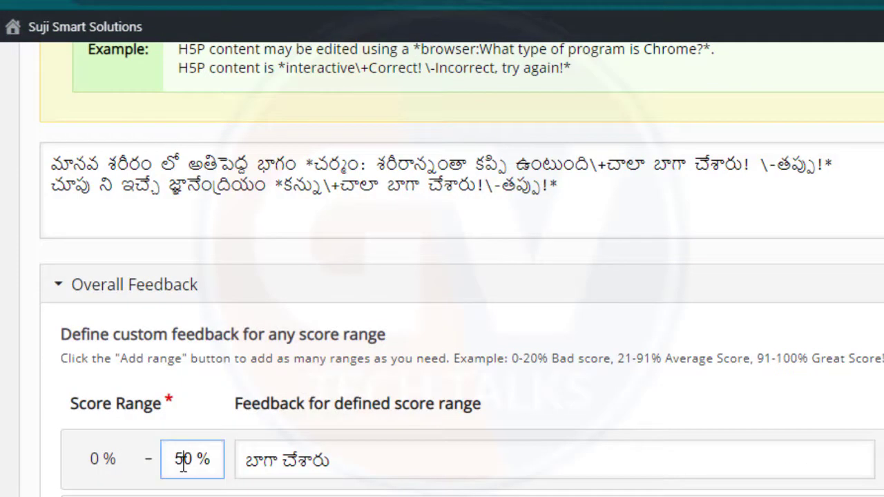
pyautogui.doubleClick(189, 462)
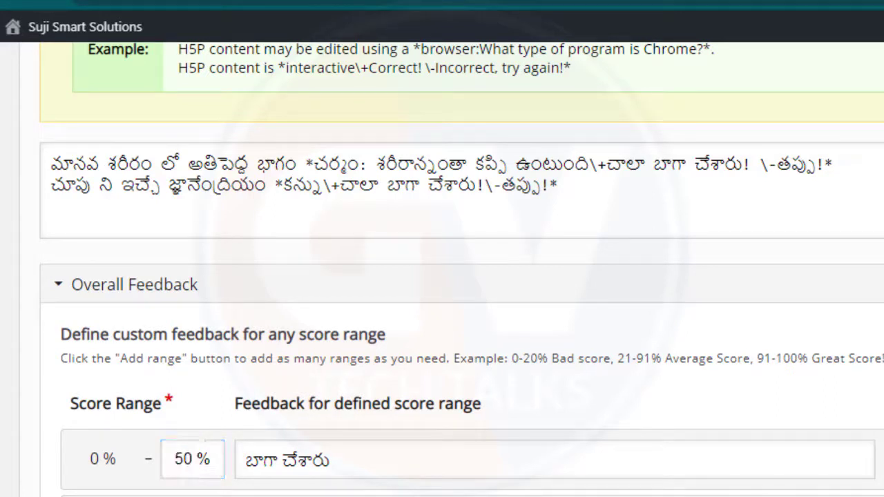
pyautogui.click(179, 459)
pyautogui.doubleClick(179, 459)
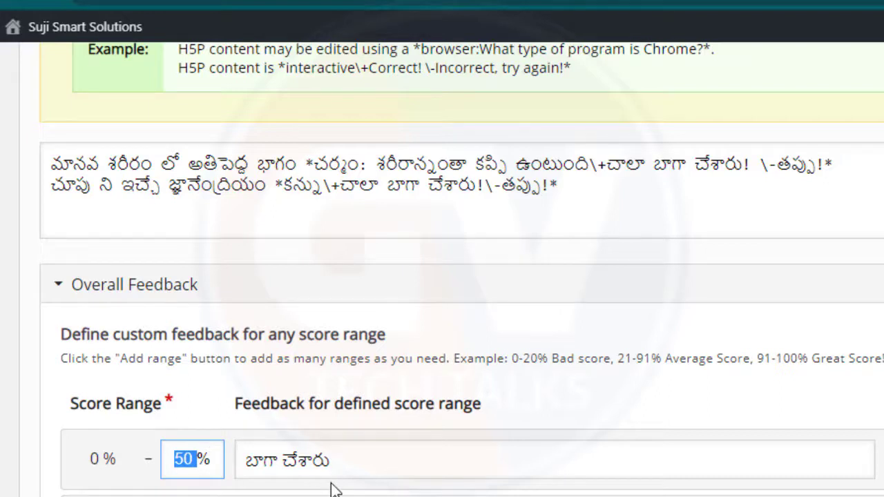
pyautogui.write('49')
pyautogui.click(433, 459)
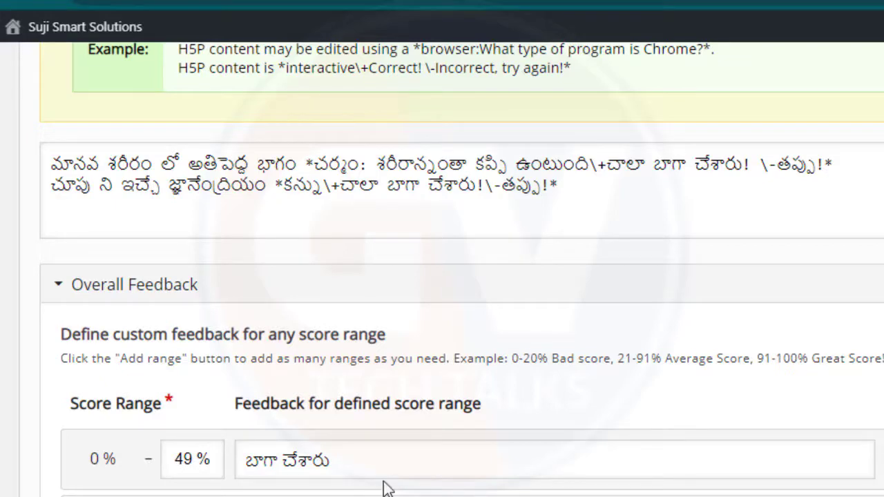
# Step: Set the upper limit of the first overall feedback range to 10% and of the second range to 50%
pyautogui.moveTo(332, 461); pyautogui.dragTo(181, 459)
pyautogui.moveTo(142, 353); pyautogui.dragTo(130, 356)
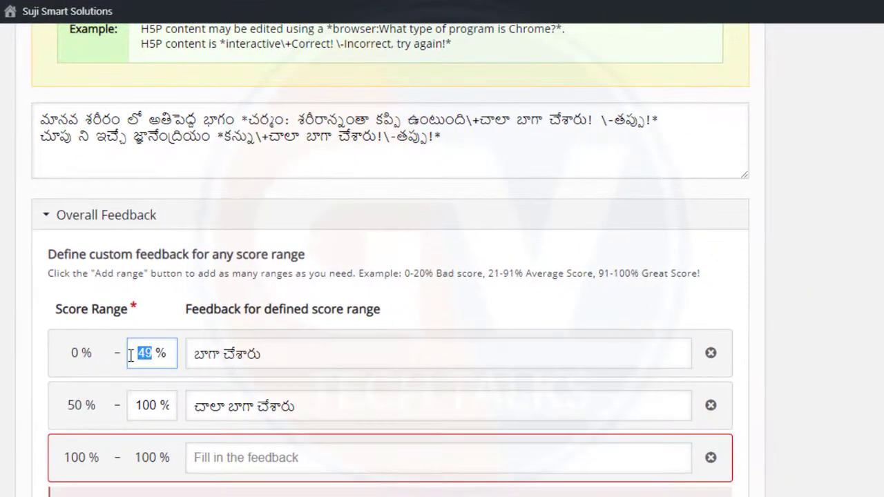
pyautogui.write('10')
pyautogui.click(334, 357)
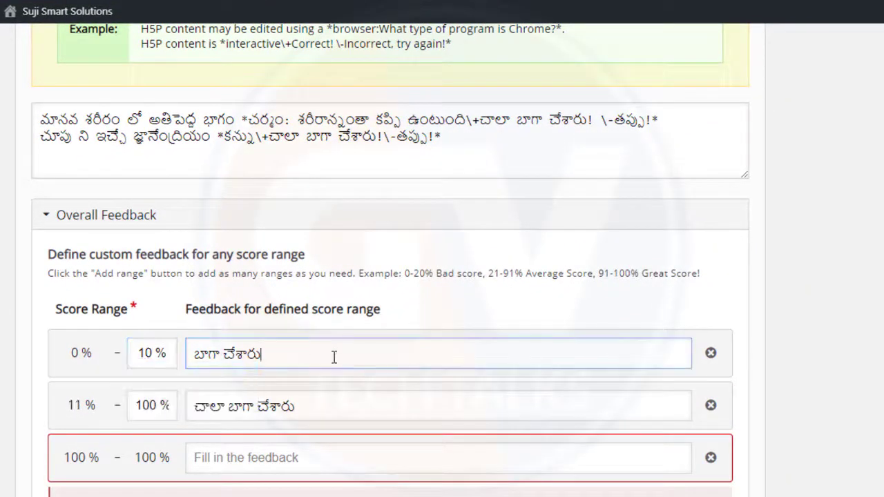
pyautogui.click(371, 399)
pyautogui.doubleClick(362, 399)
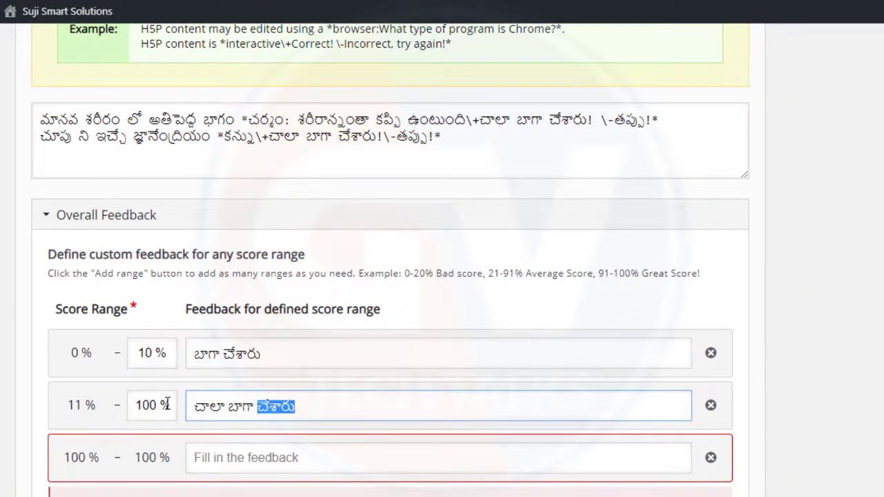
pyautogui.doubleClick(147, 404)
pyautogui.write('50')
# Step: Move the feedback "చాలా బాగా చేశారు" to the 51–100% range and "బాగా చేశారు" to the 11–50% range
pyautogui.click(332, 451)
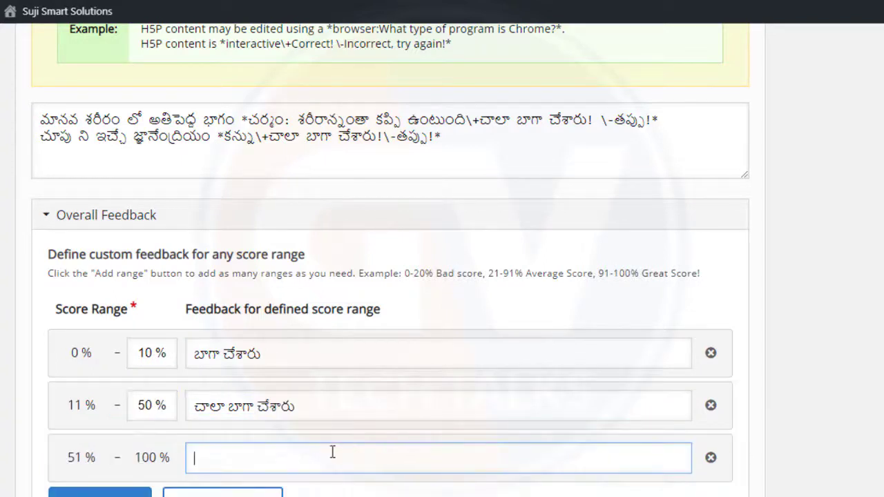
pyautogui.tripleClick(328, 405)
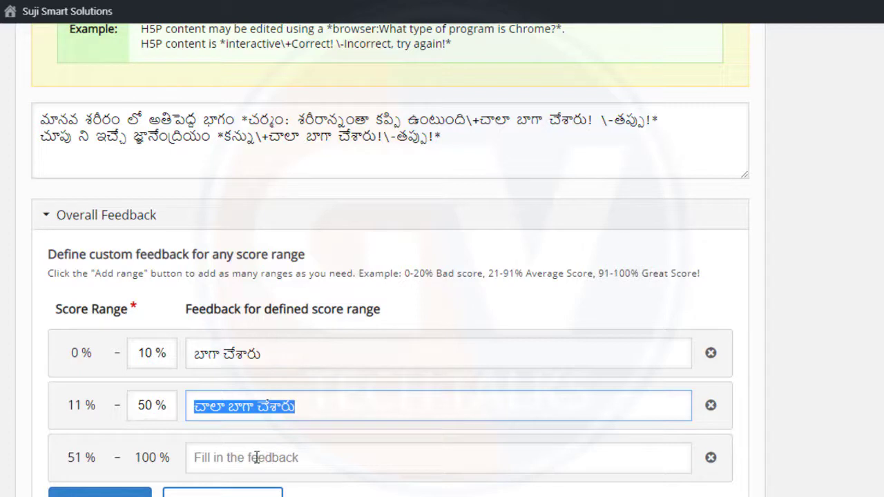
pyautogui.hotkey('ctrl', 'x')
pyautogui.click(254, 457)
pyautogui.hotkey('ctrl', 'v')
pyautogui.tripleClick(292, 355)
pyautogui.hotkey('ctrl', 'x')
pyautogui.click(253, 409)
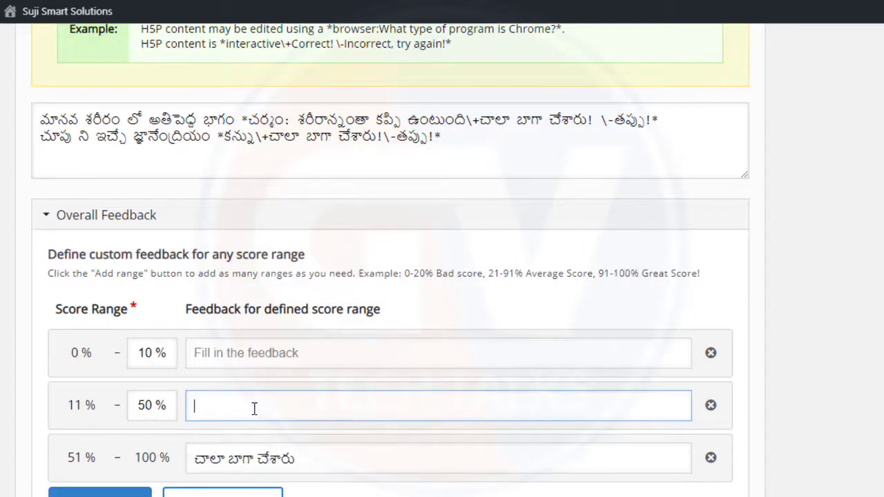
pyautogui.hotkey('ctrl', 'v')
# Step: Enter "అయ్యో! మళ్ళీ ప్రయత్నించండి" as the feedback for the 0–10% score range
pyautogui.click(272, 366)
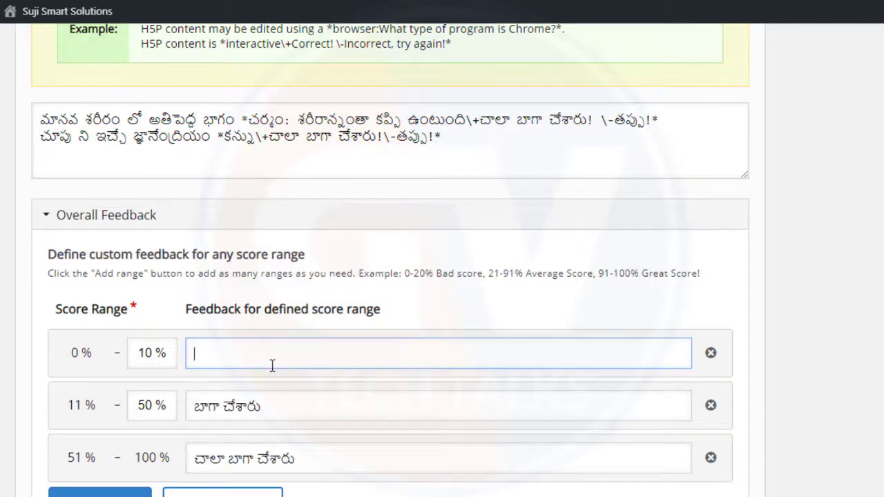
pyautogui.write('ayyo! malli praya')
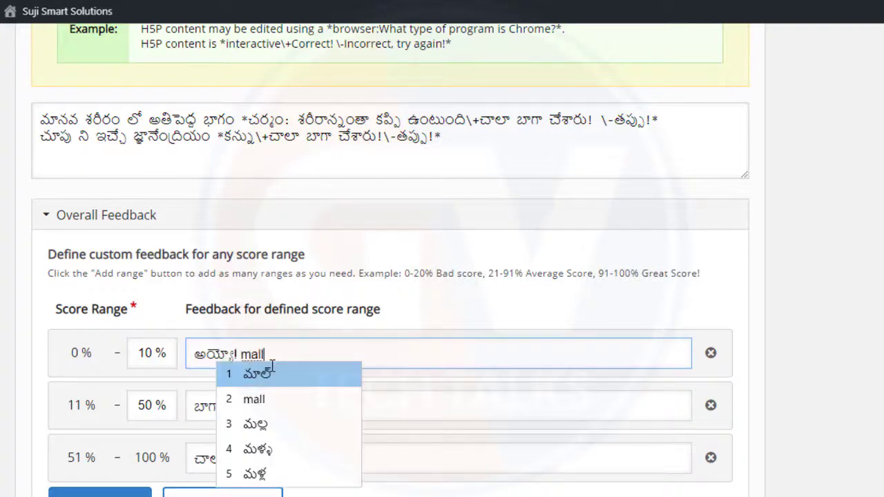
pyautogui.press('BackSpace')
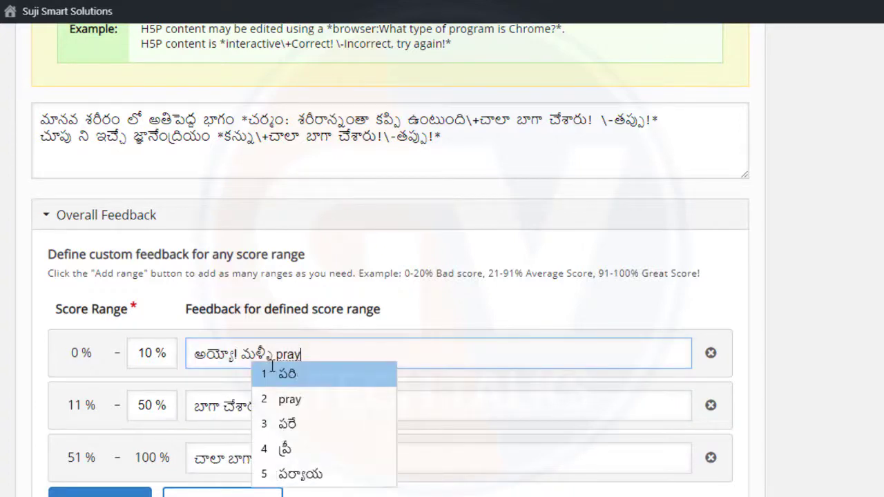
pyautogui.press('BackSpace')
pyautogui.press('BackSpace')
pyautogui.write('a')
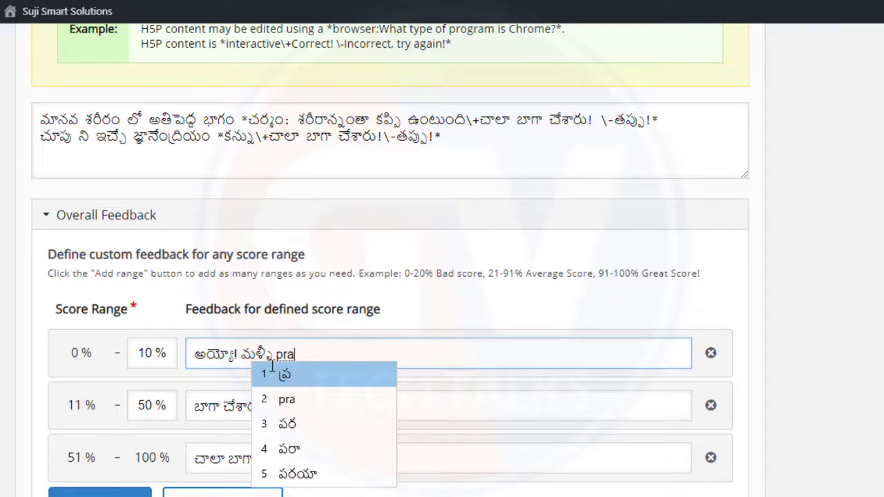
pyautogui.write('yatnincamdi')
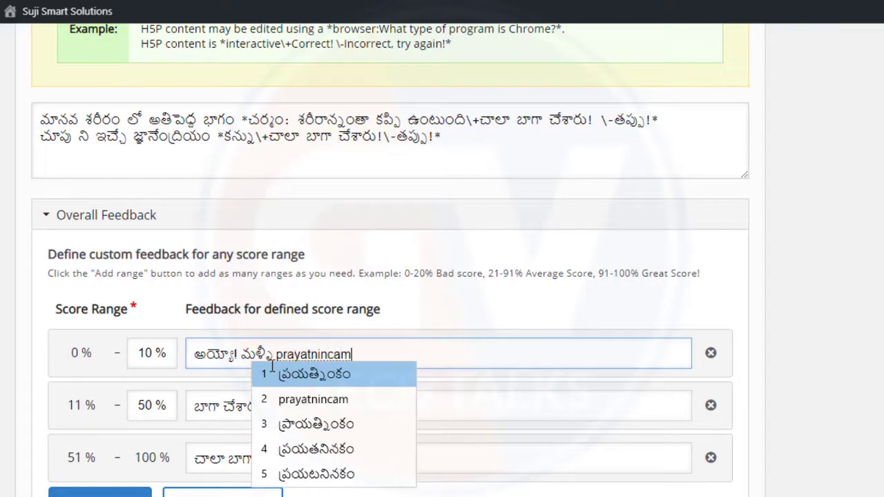
pyautogui.press('BackSpace')
pyautogui.press('BackSpace')
pyautogui.press('BackSpace')
pyautogui.press('BackSpace')
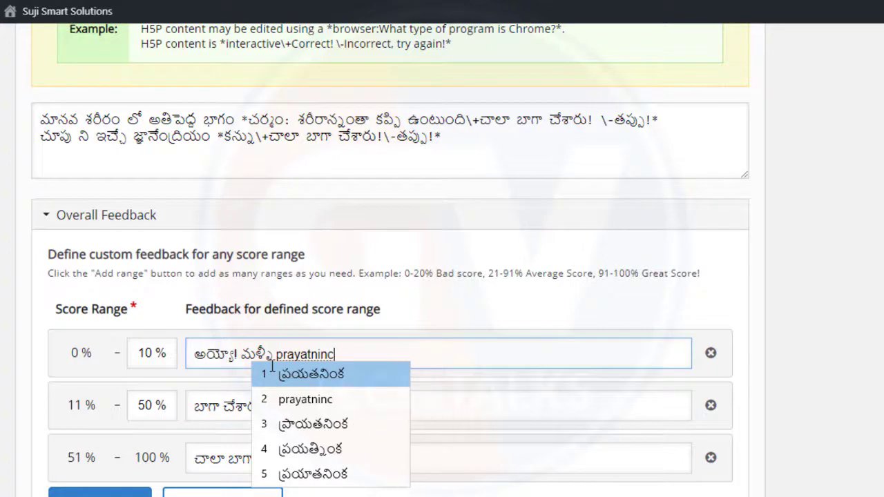
pyautogui.write('handi')
pyautogui.press('space')
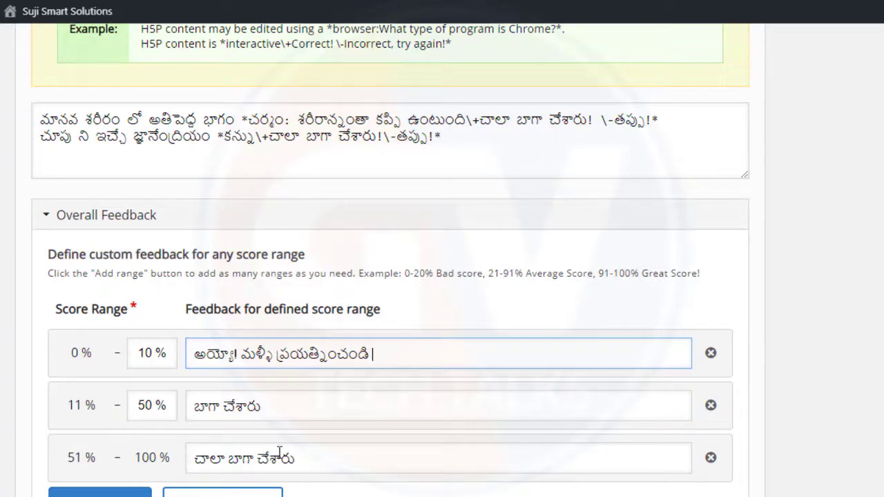
# Step: Update the activity, accepting the data reset, and reopen it for editing
pyautogui.scroll(15, 387, 277)
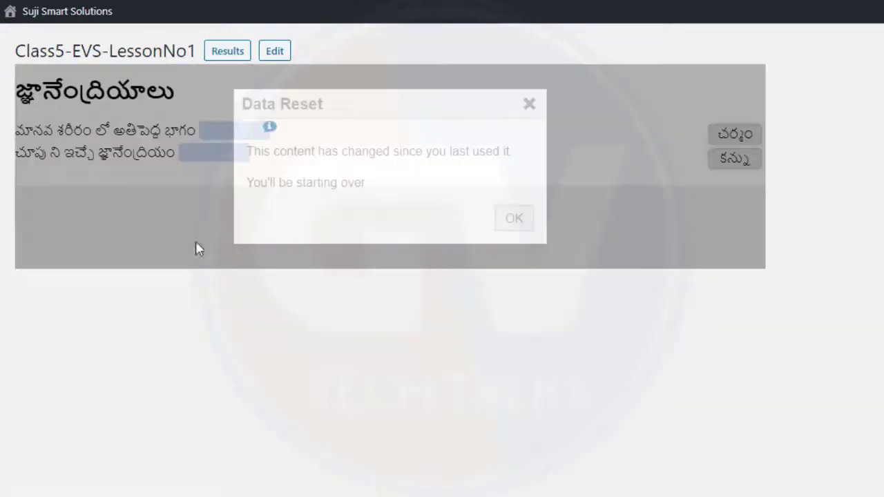
pyautogui.click(513, 223)
pyautogui.click(275, 50)
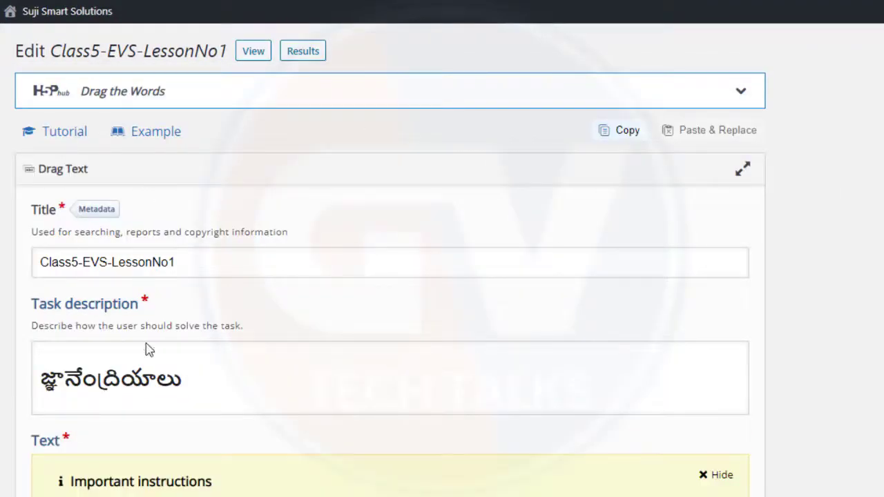
# Step: Review the title, task description, the tip and feedback markup of the droppable words, and the overall feedback ranges
pyautogui.click(257, 268)
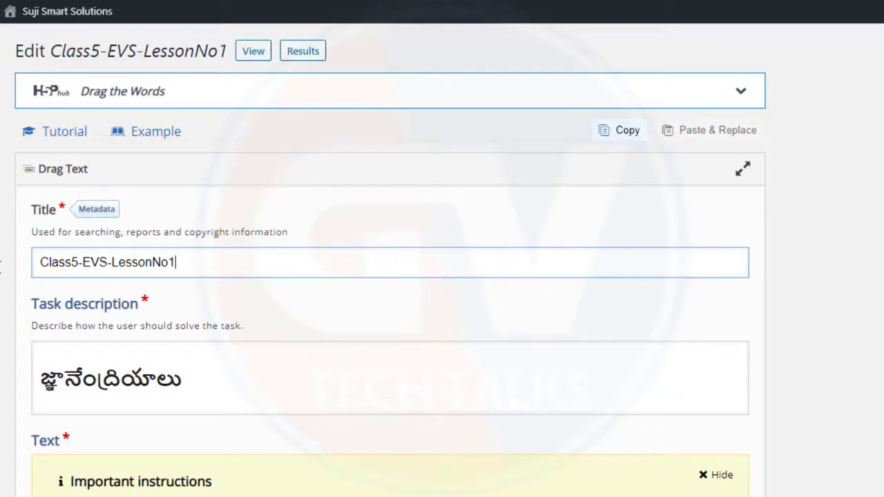
pyautogui.hotkey('ctrl', 'a')
pyautogui.click(302, 387)
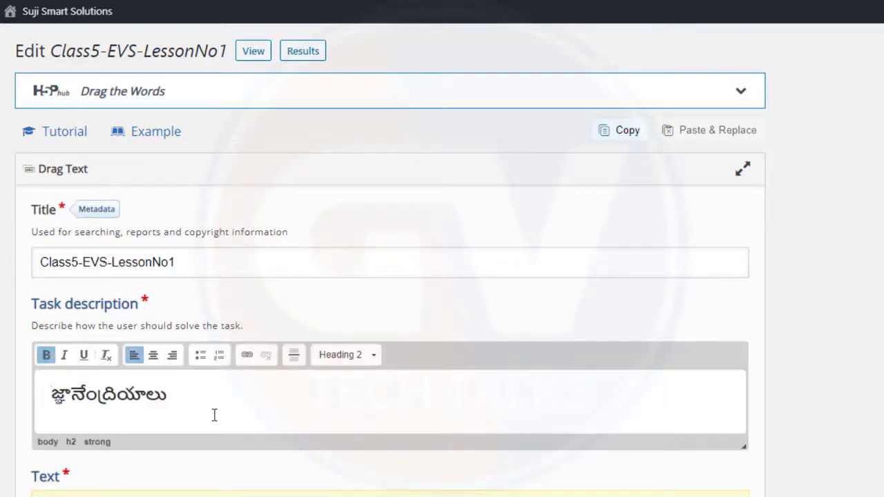
pyautogui.scroll(-6, 832, 368)
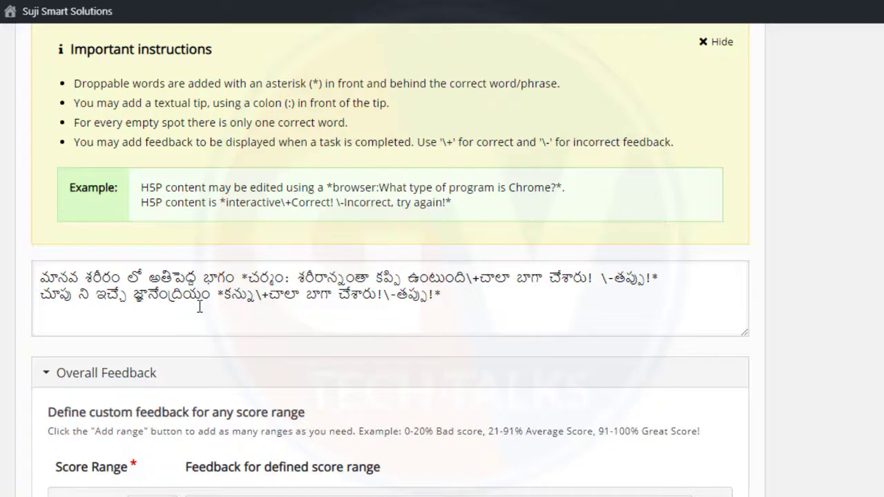
pyautogui.moveTo(242, 277)
pyautogui.mouseDown()
pyautogui.moveTo(654, 279)
pyautogui.moveTo(247, 276)
pyautogui.mouseUp()
pyautogui.click(652, 278)
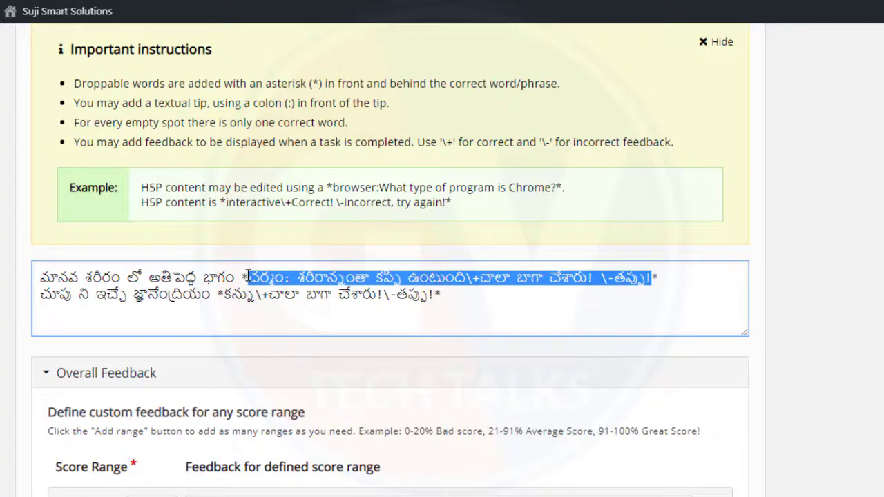
pyautogui.click(294, 291)
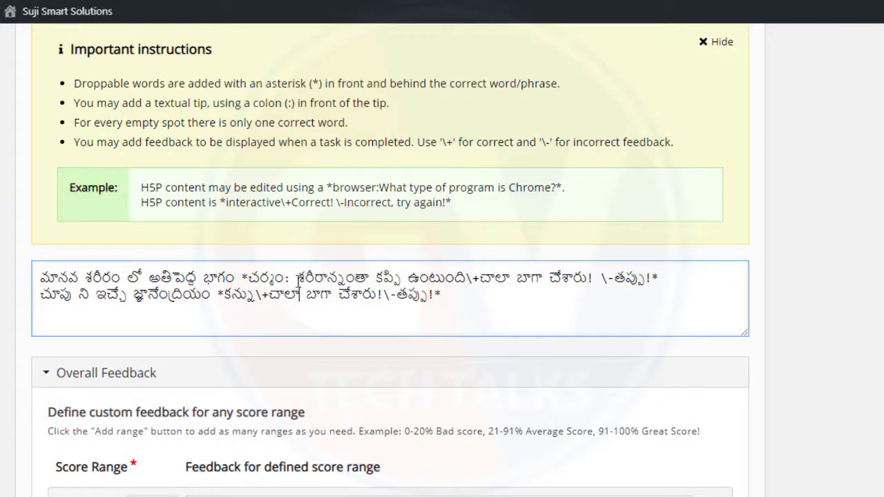
pyautogui.moveTo(285, 278); pyautogui.dragTo(586, 274)
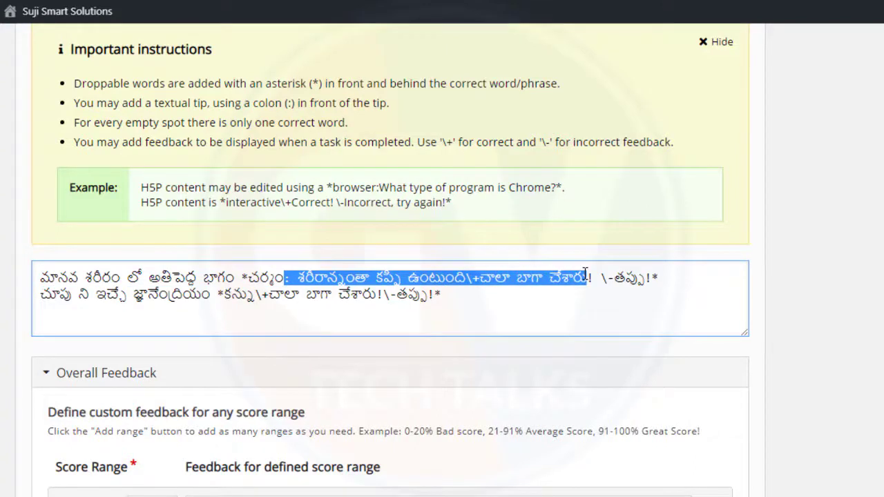
pyautogui.click(485, 293)
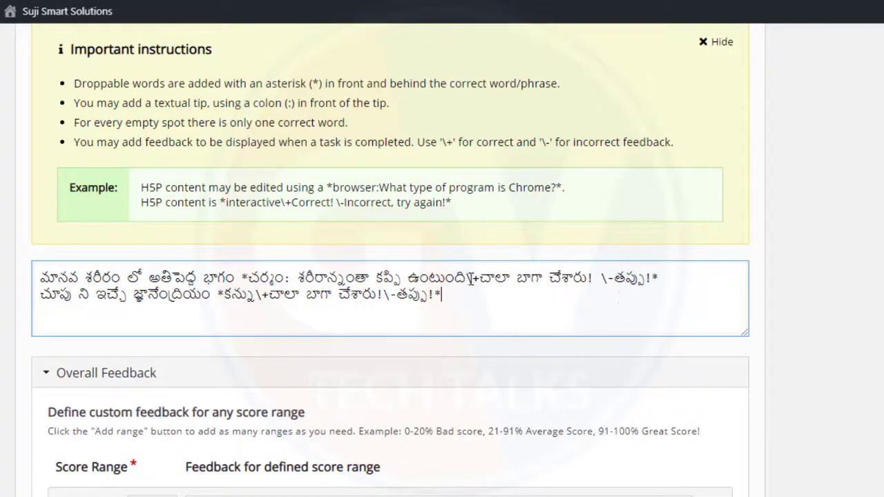
pyautogui.moveTo(467, 278); pyautogui.dragTo(478, 278)
pyautogui.moveTo(594, 278); pyautogui.dragTo(601, 278)
pyautogui.click(539, 308)
pyautogui.scroll(7, 24, 373)
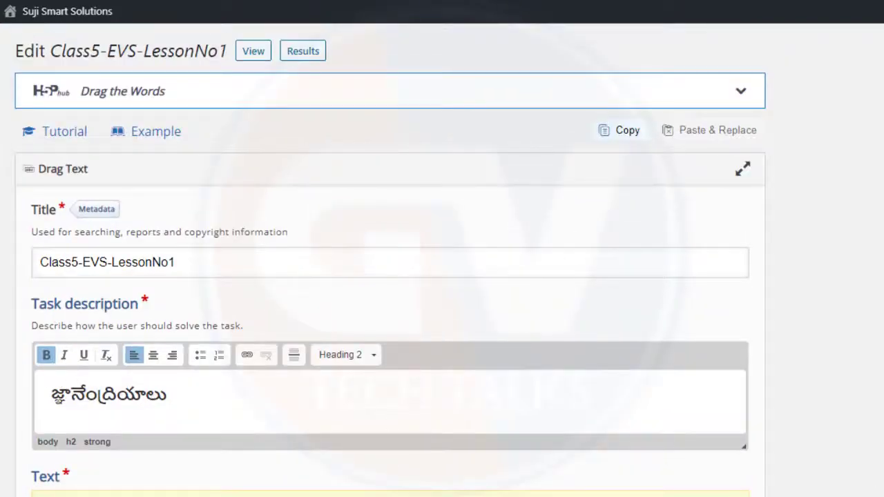
pyautogui.scroll(-10, 856, 456)
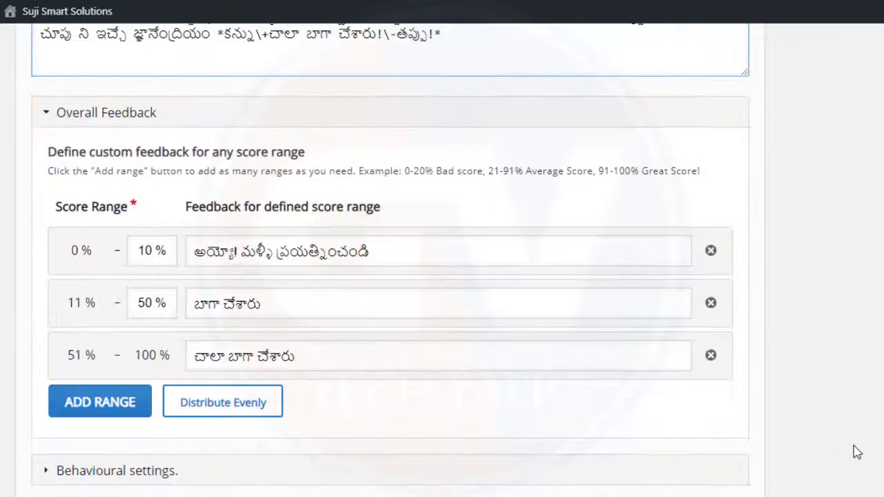